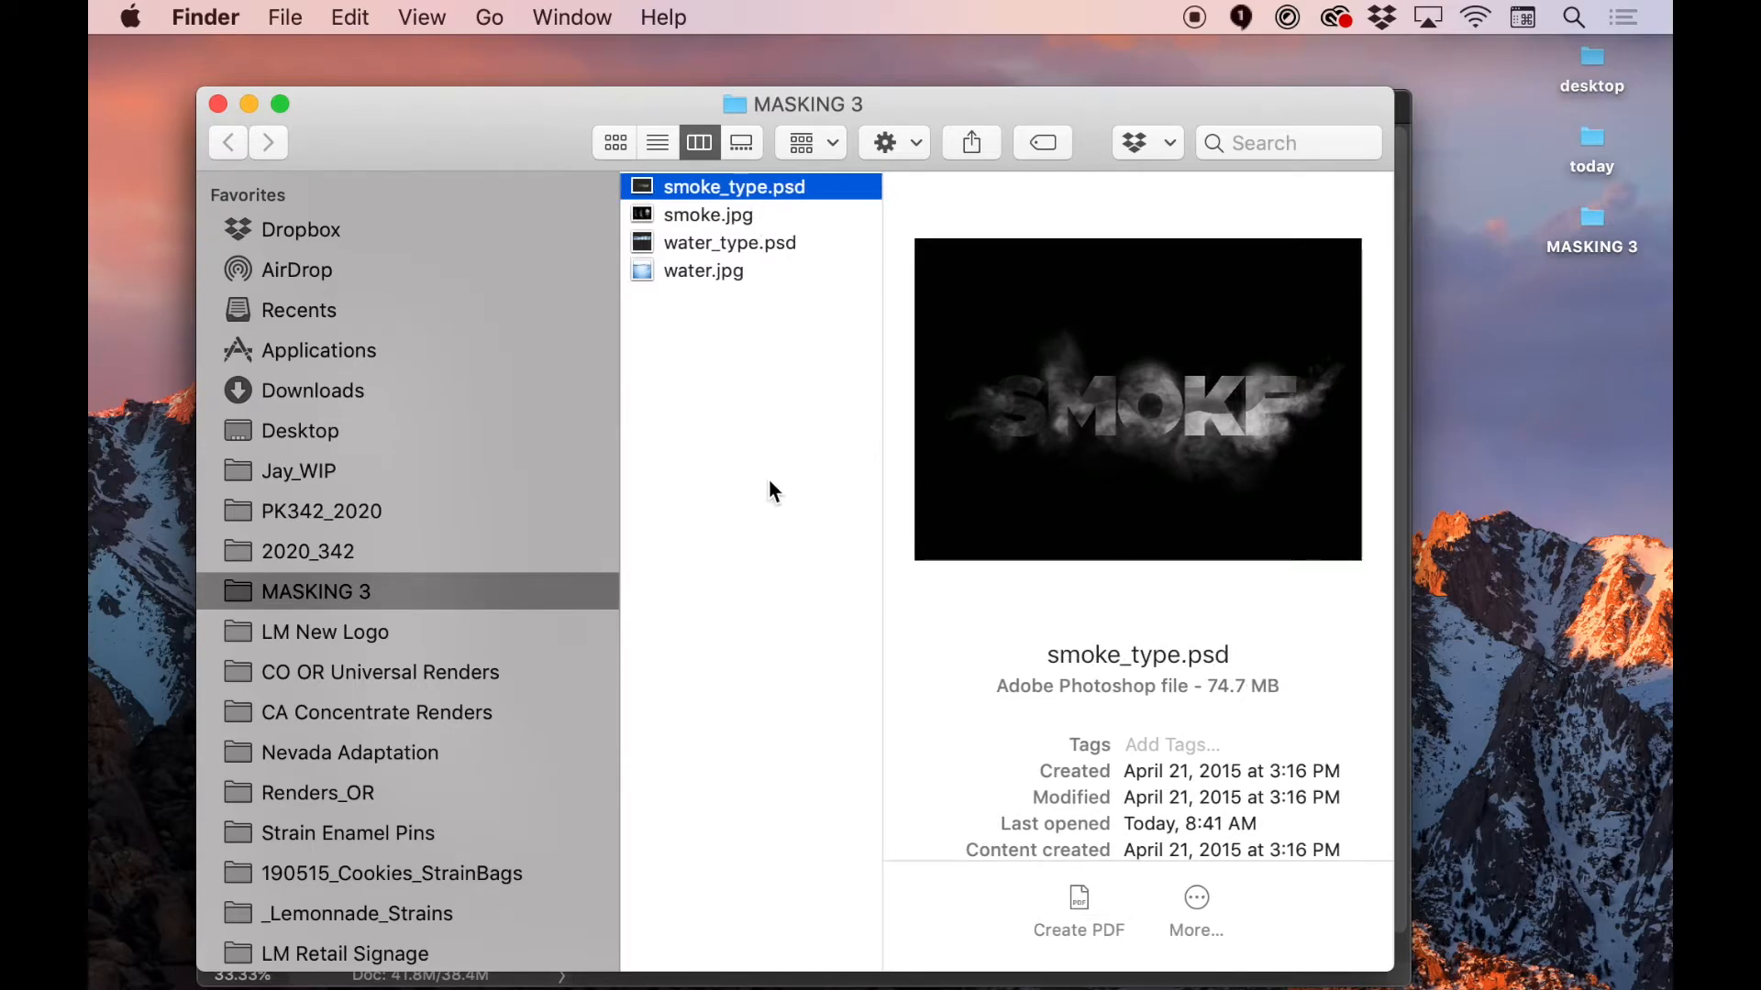
# Preview the finished smoke_type.psd and water_type.psd files in the MASKING 3 folder
pyautogui.press('space')
pyautogui.press('space')
pyautogui.click(700, 242)
pyautogui.press('space')
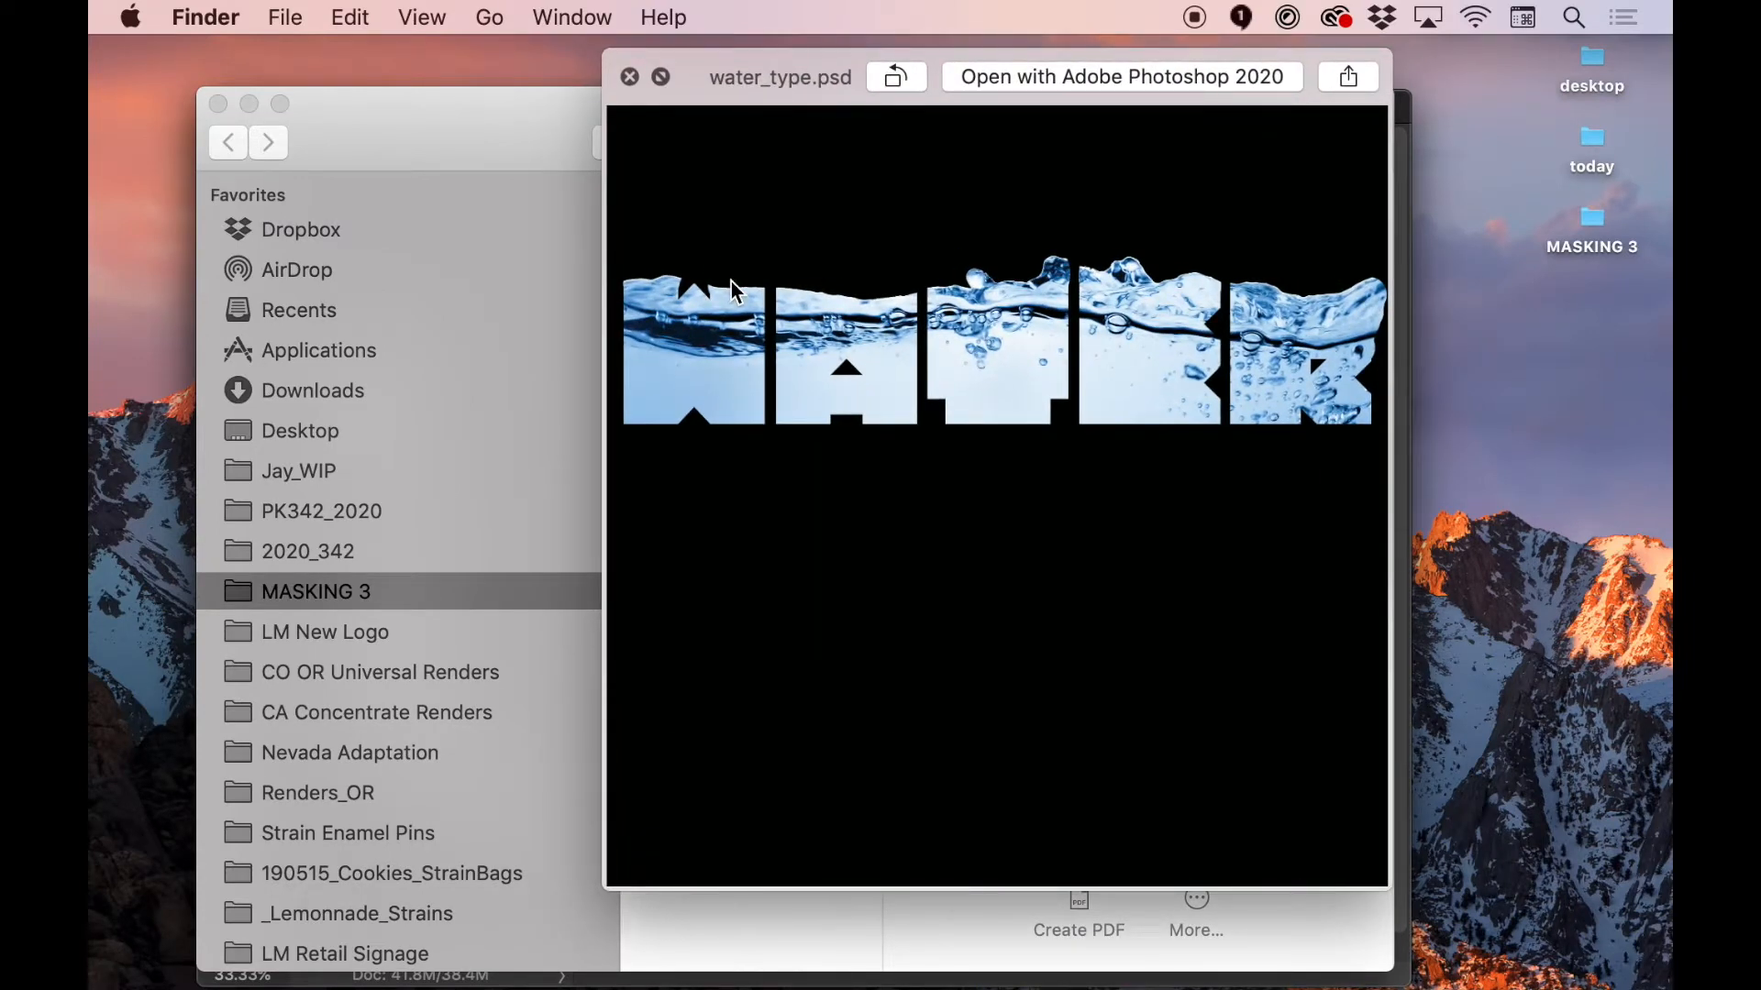
pyautogui.press('space')
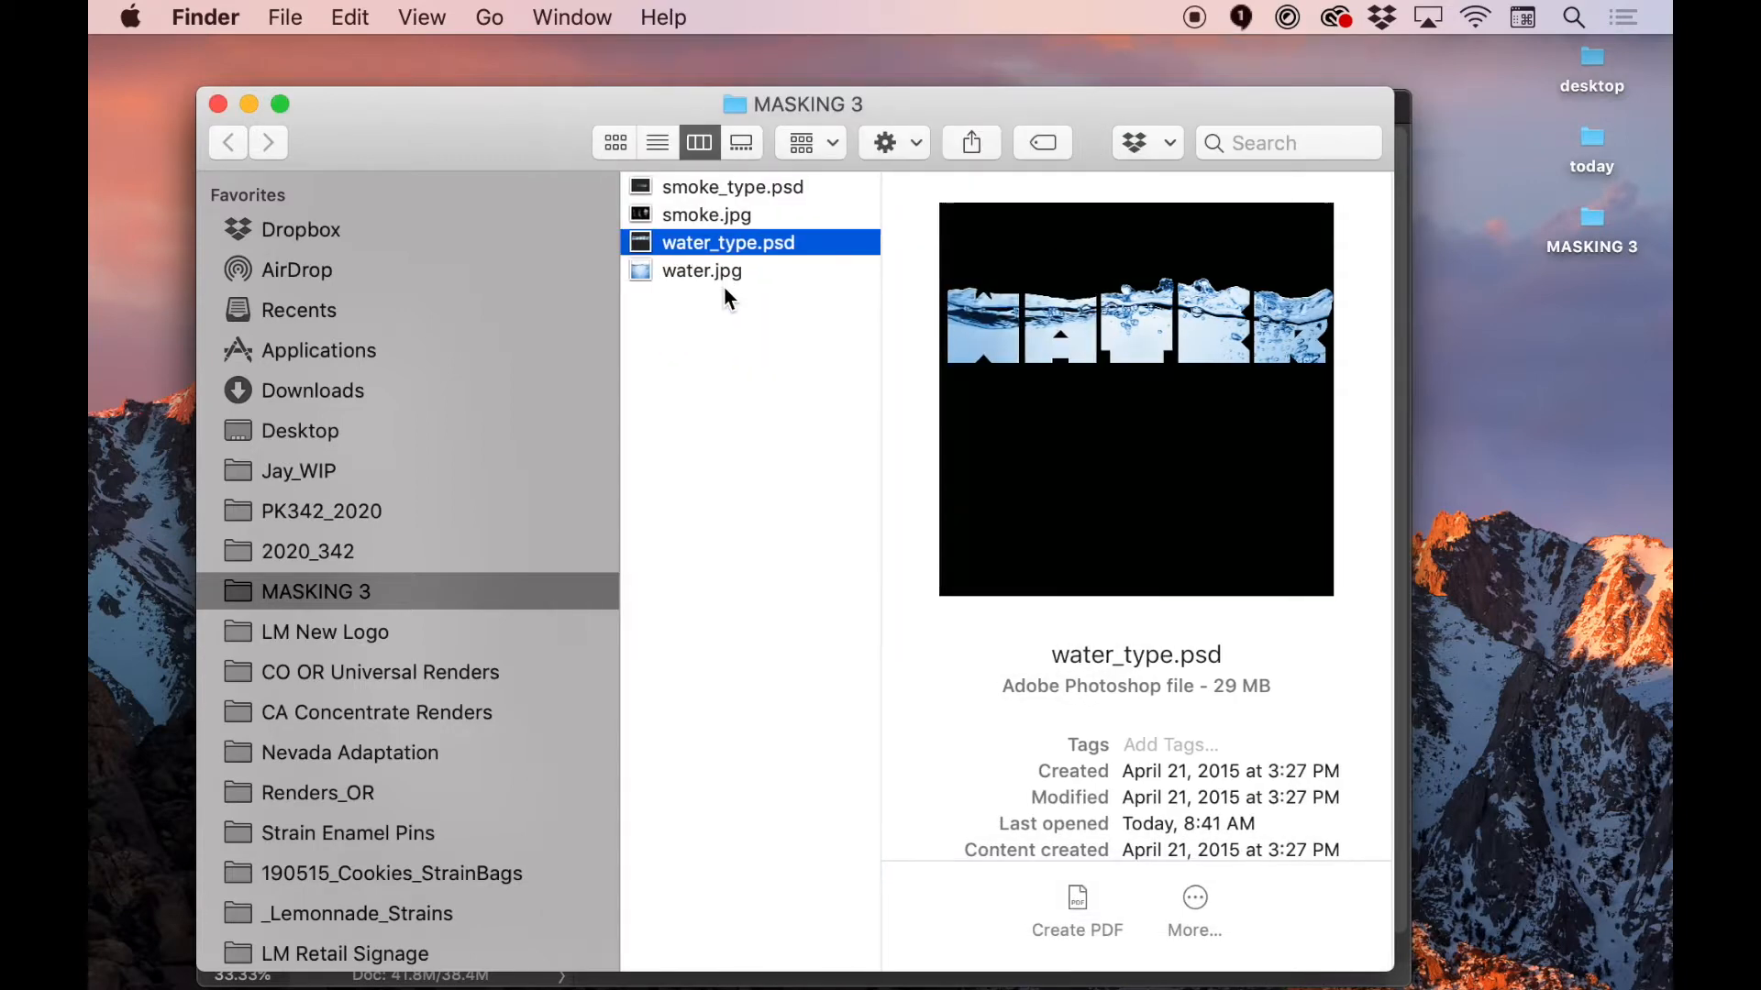
# Switch to Illustrator and copy the SMOKE lettering group from Vector Smart Object.ai
pyautogui.press('super+Tab')
pyautogui.click(724, 509)
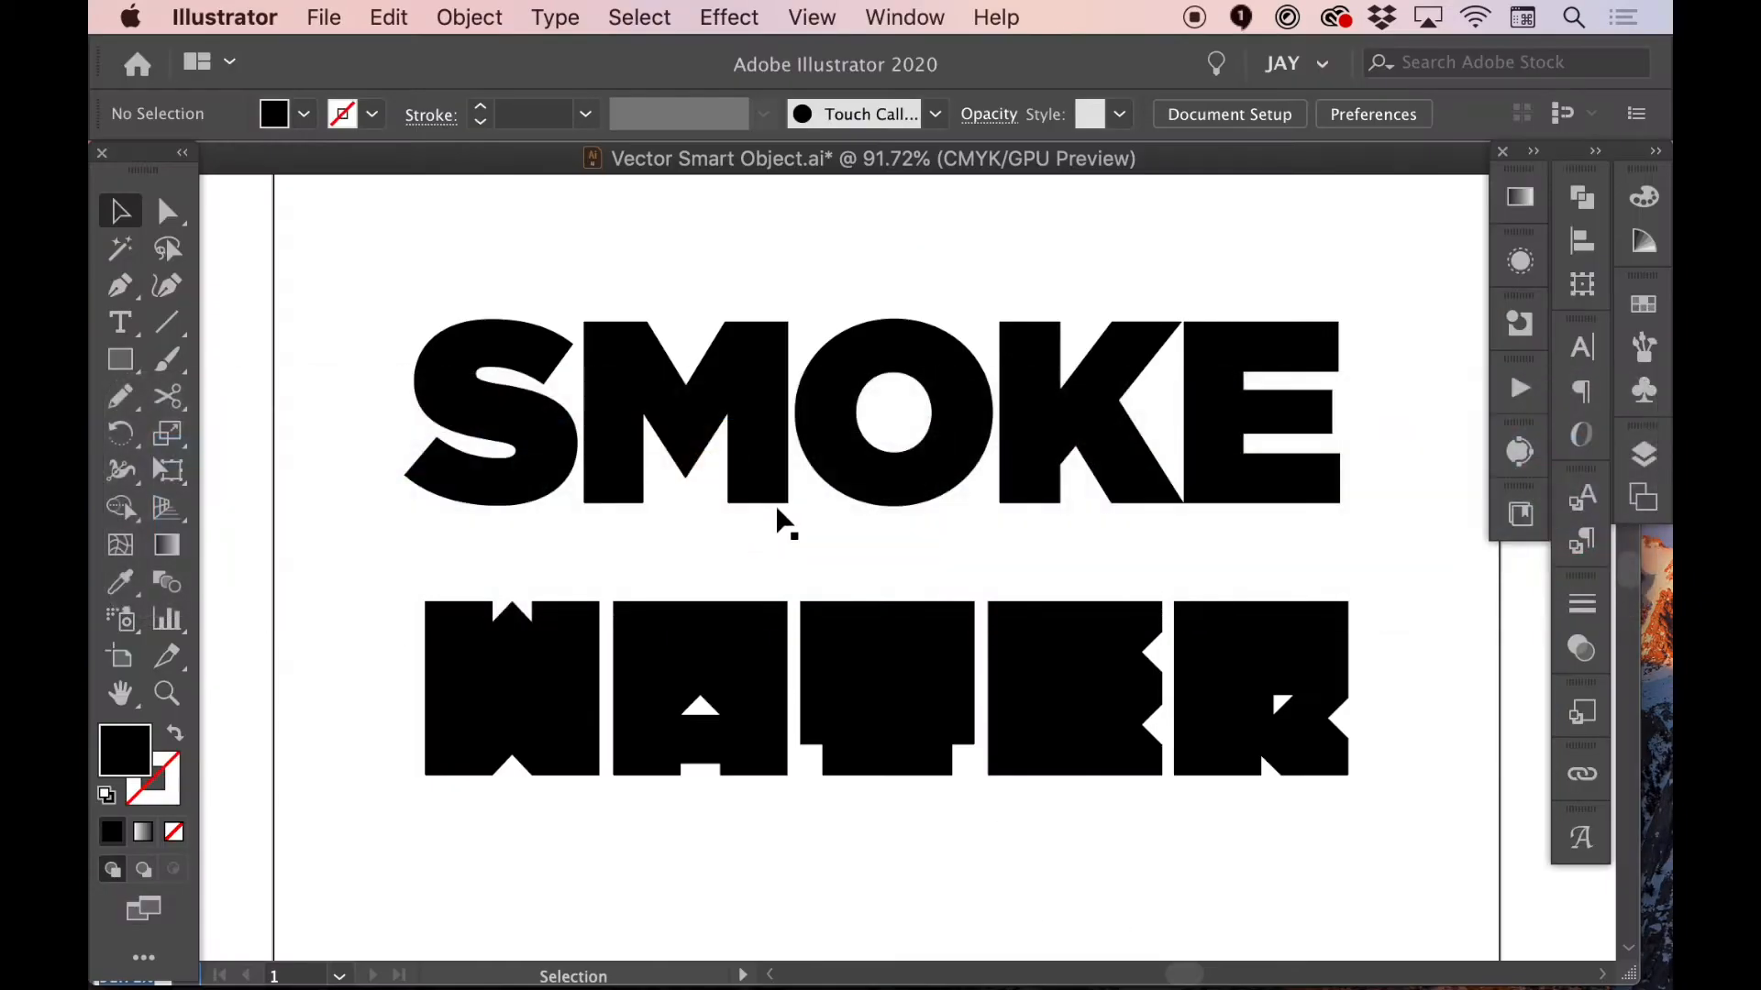
pyautogui.click(955, 380)
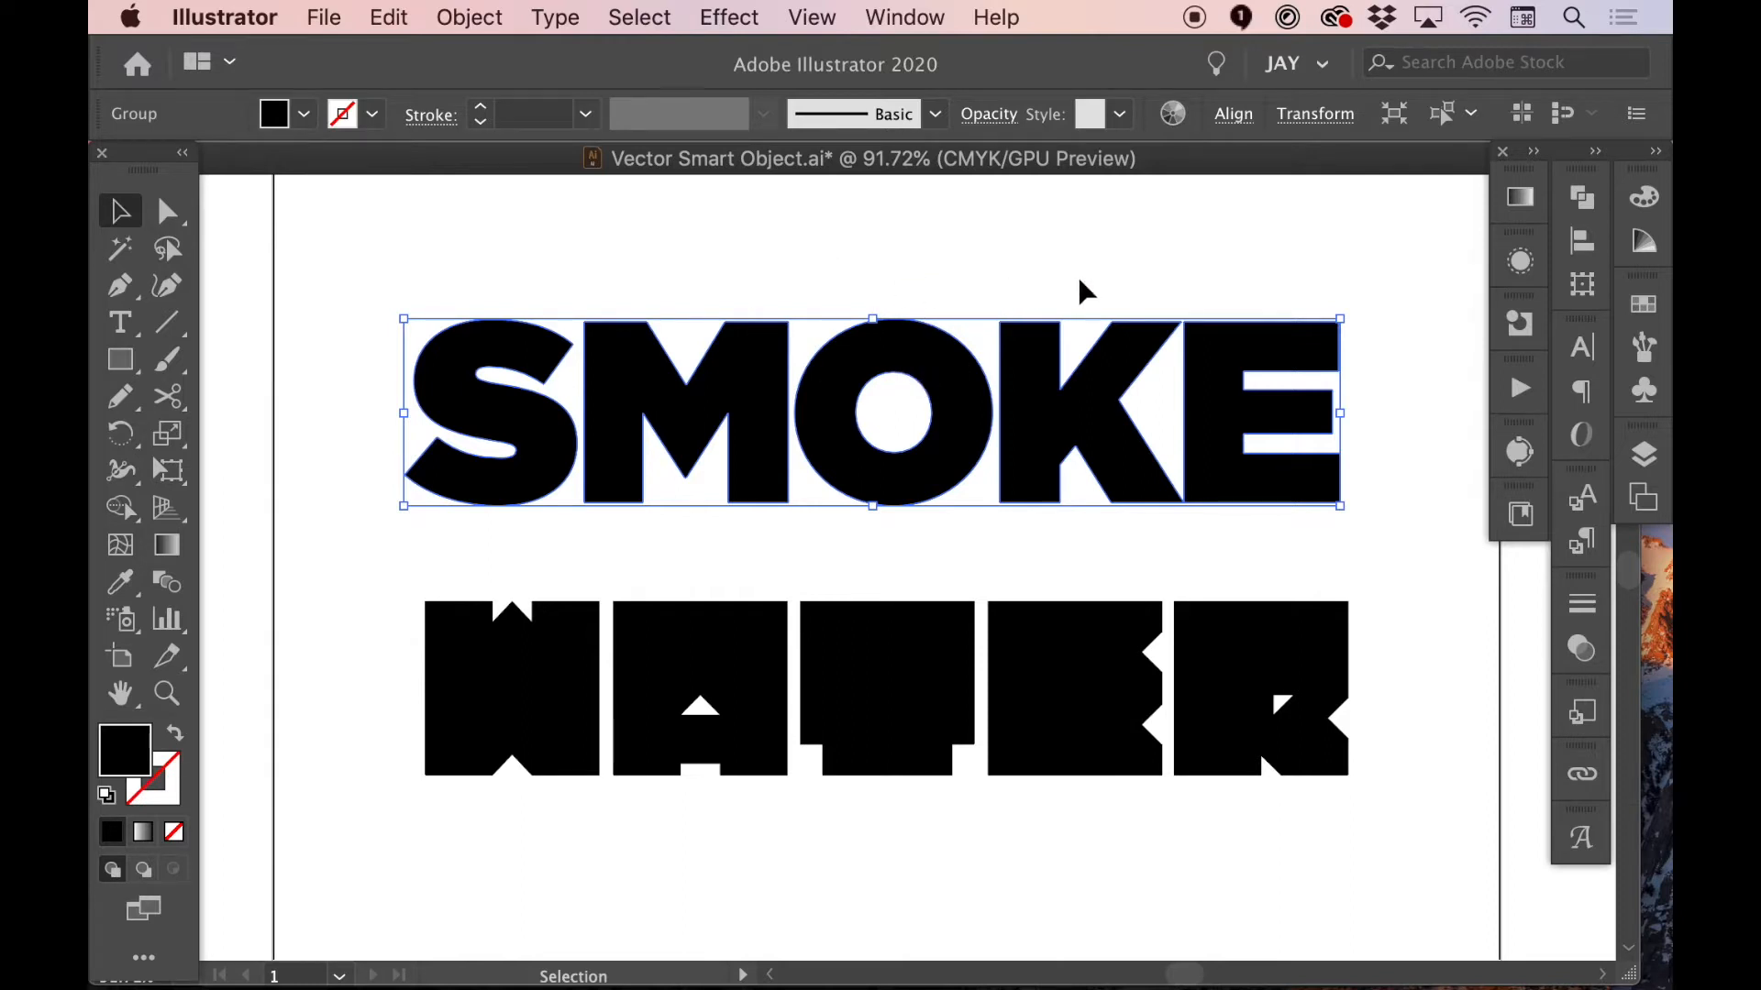
pyautogui.press('super+c')
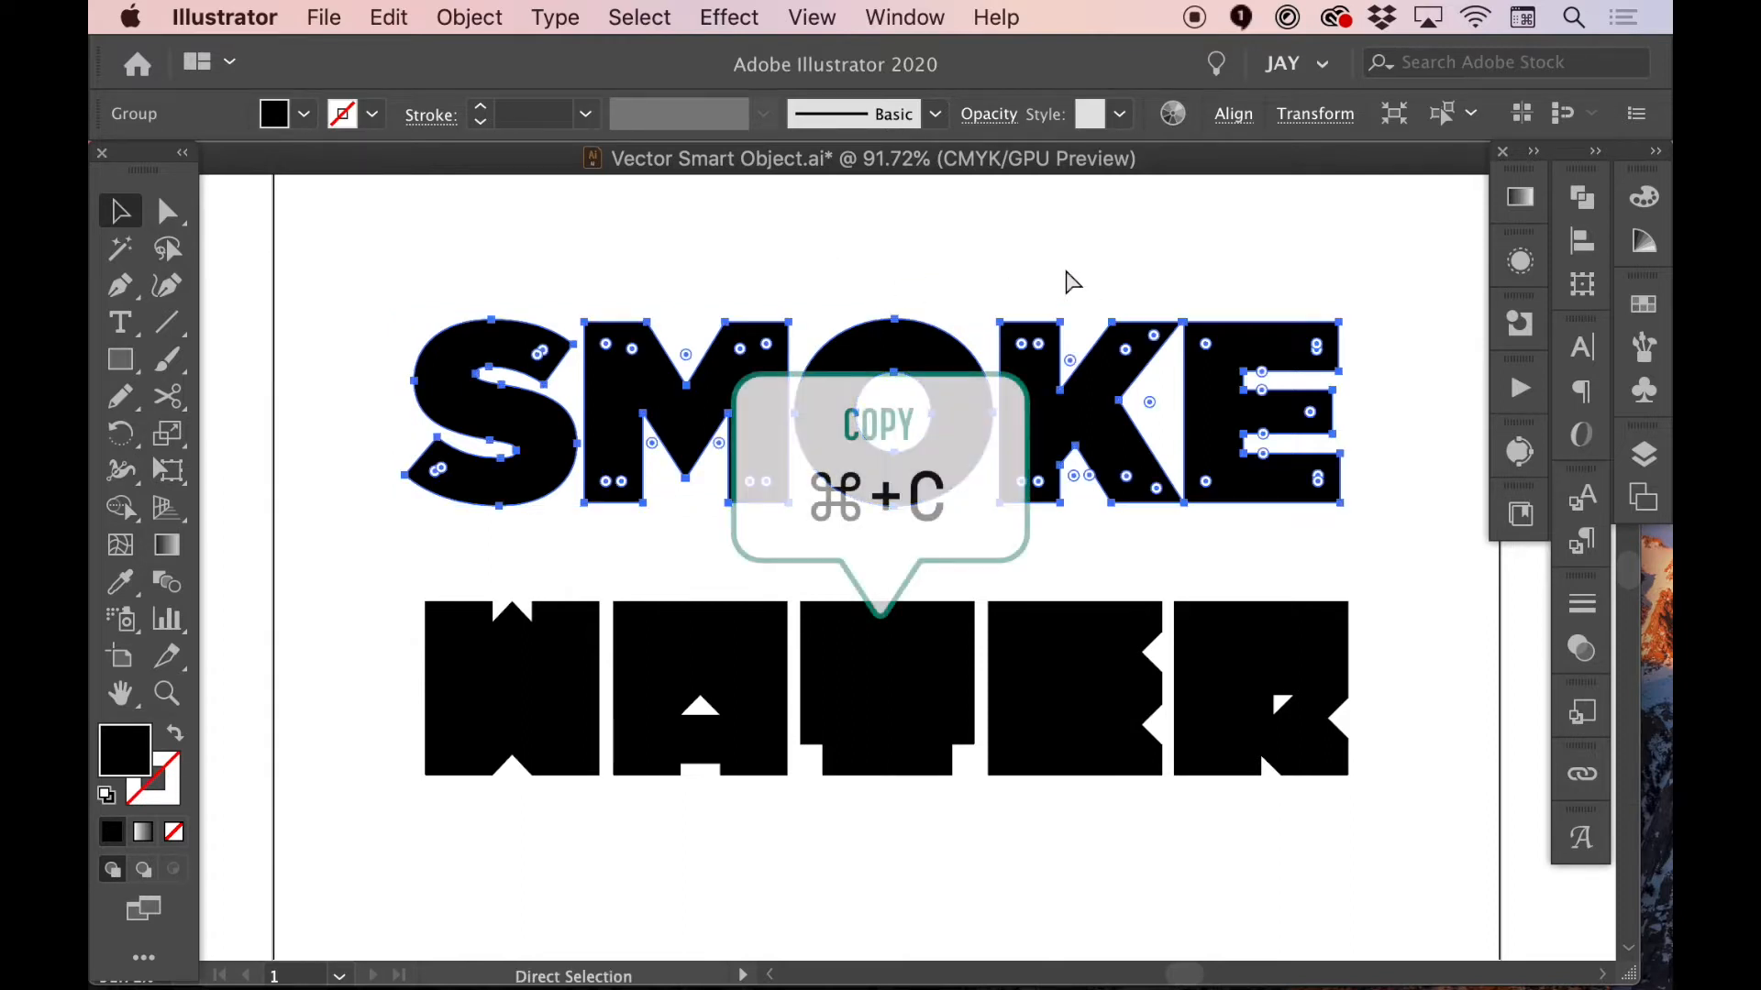
# Switch to Photoshop and paste the copied lettering into smoke.jpg as a Smart Object
pyautogui.press('super+Tab')
pyautogui.press('super+Tab')
pyautogui.press('super+Tab')
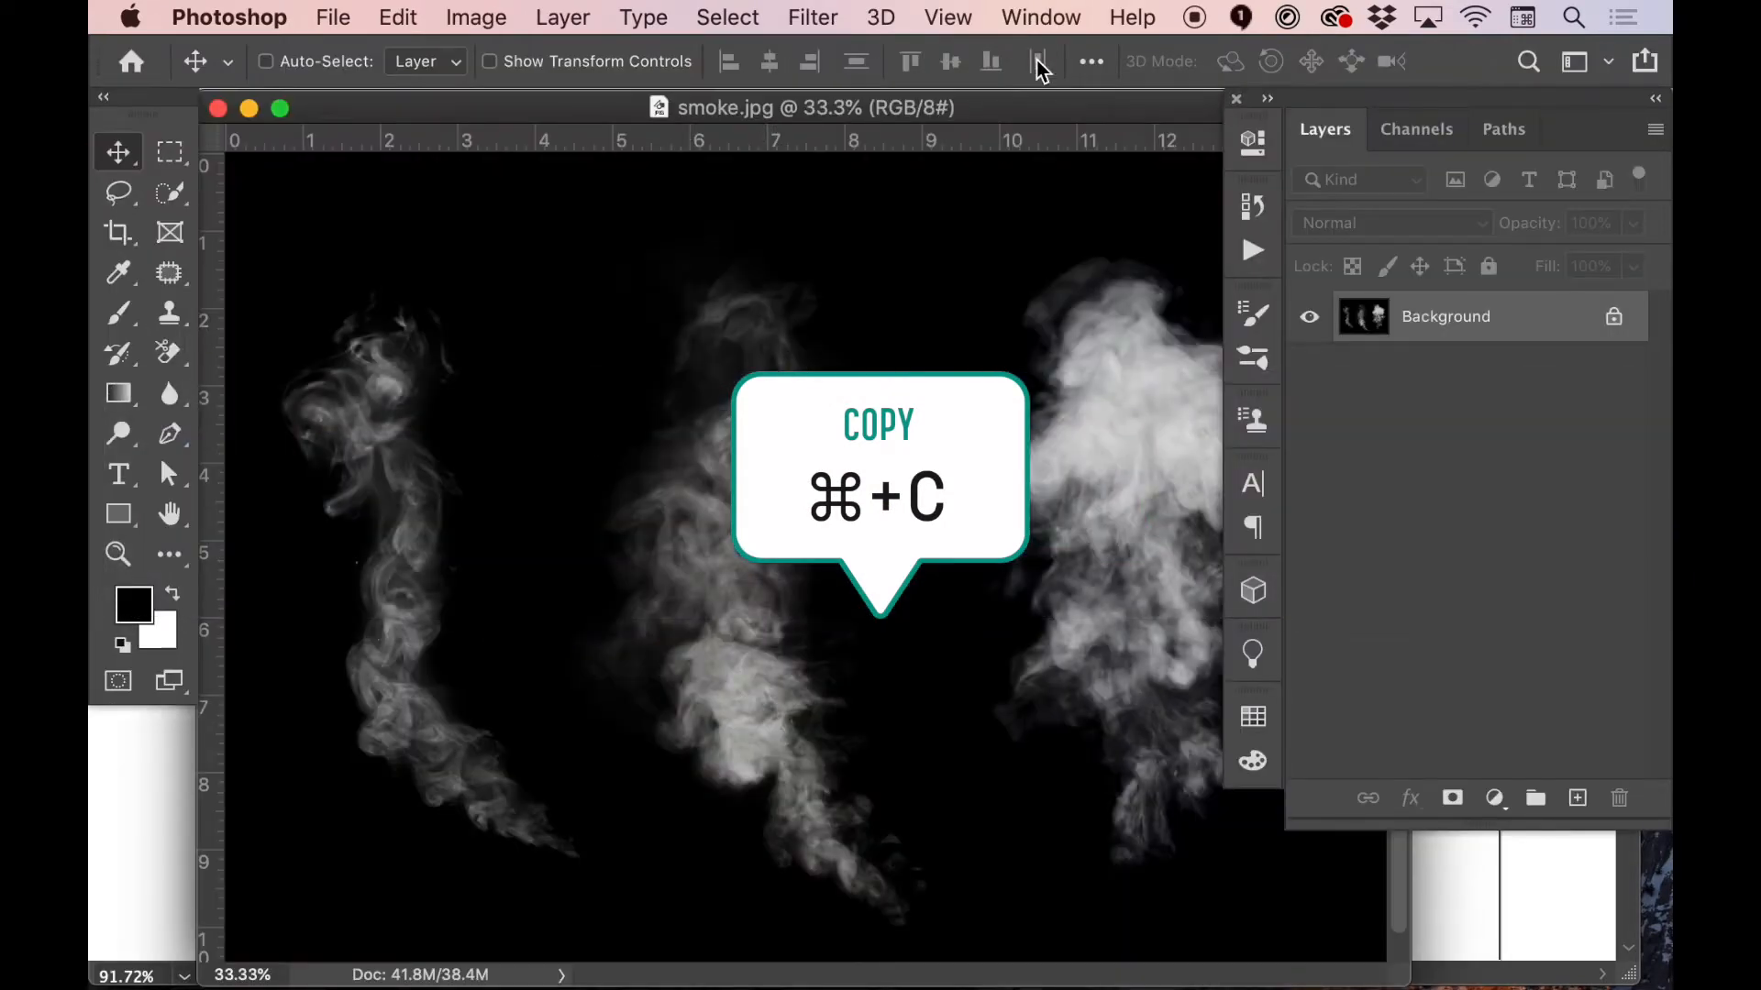
pyautogui.moveTo(976, 108); pyautogui.dragTo(950, 108)
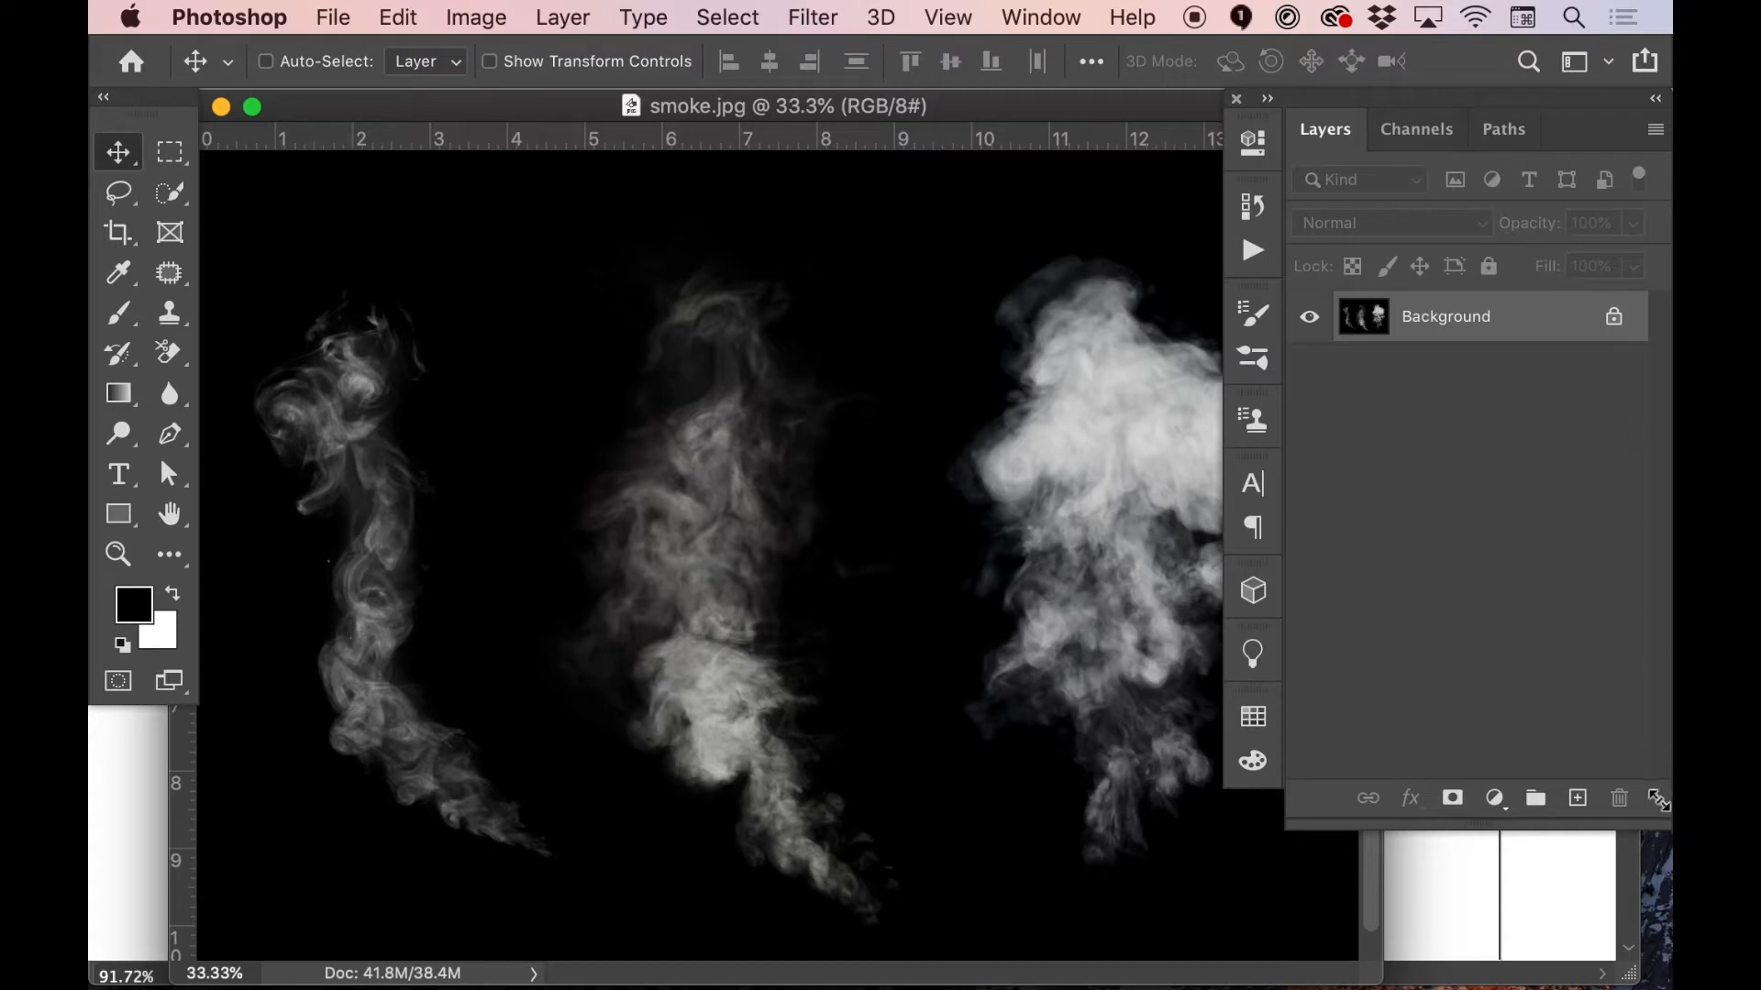
pyautogui.press('super')
pyautogui.press('super+v')
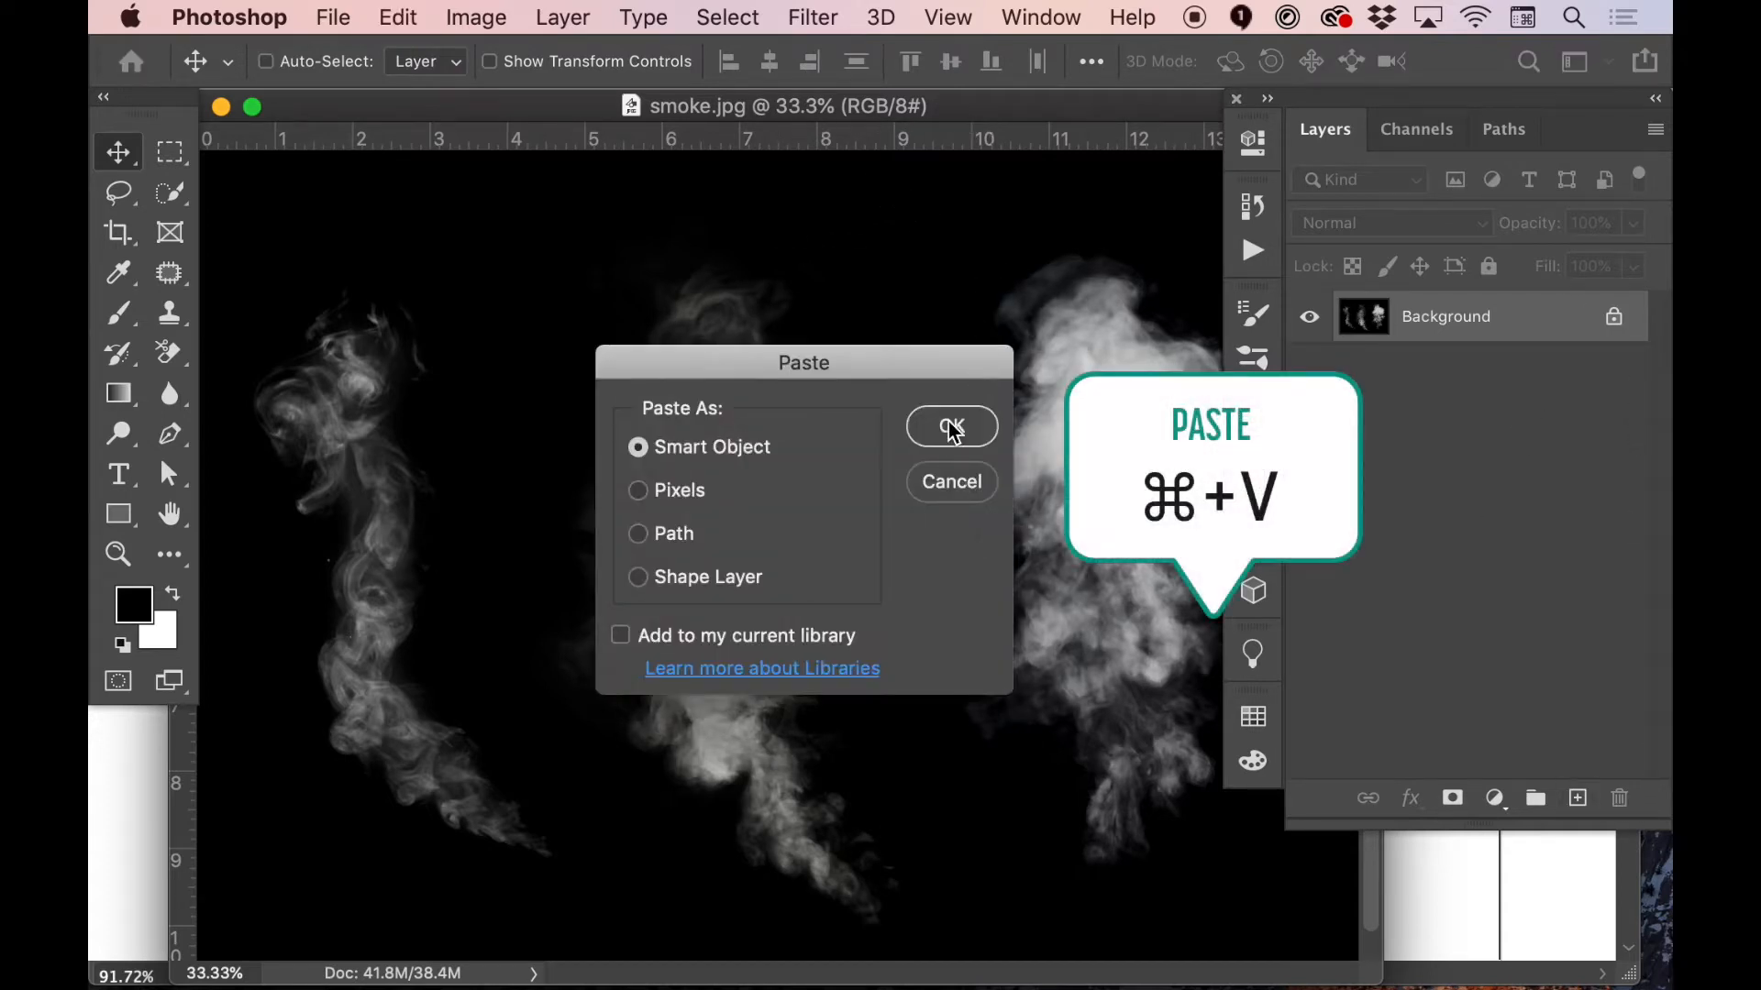
pyautogui.click(952, 429)
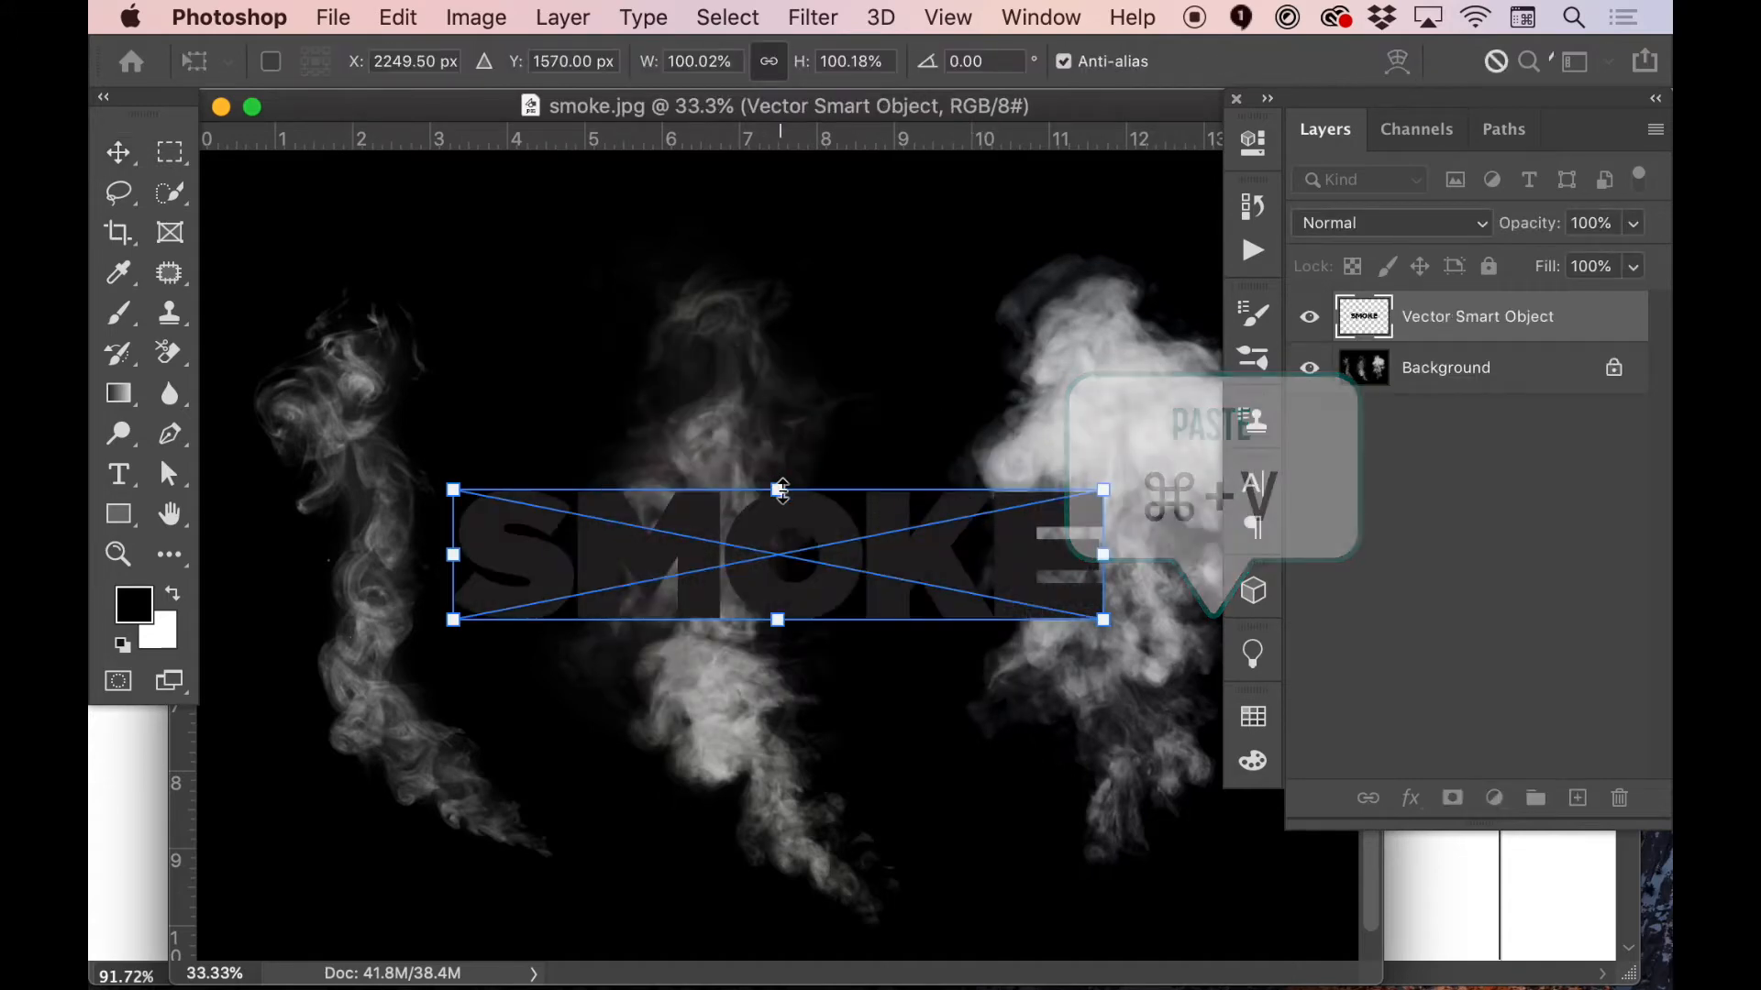
# Enlarge the pasted SMOKE lettering so it spans the three smoke plumes, commit the transform and hide its layer
pyautogui.moveTo(778, 486); pyautogui.dragTo(791, 445)
pyautogui.press('Return')
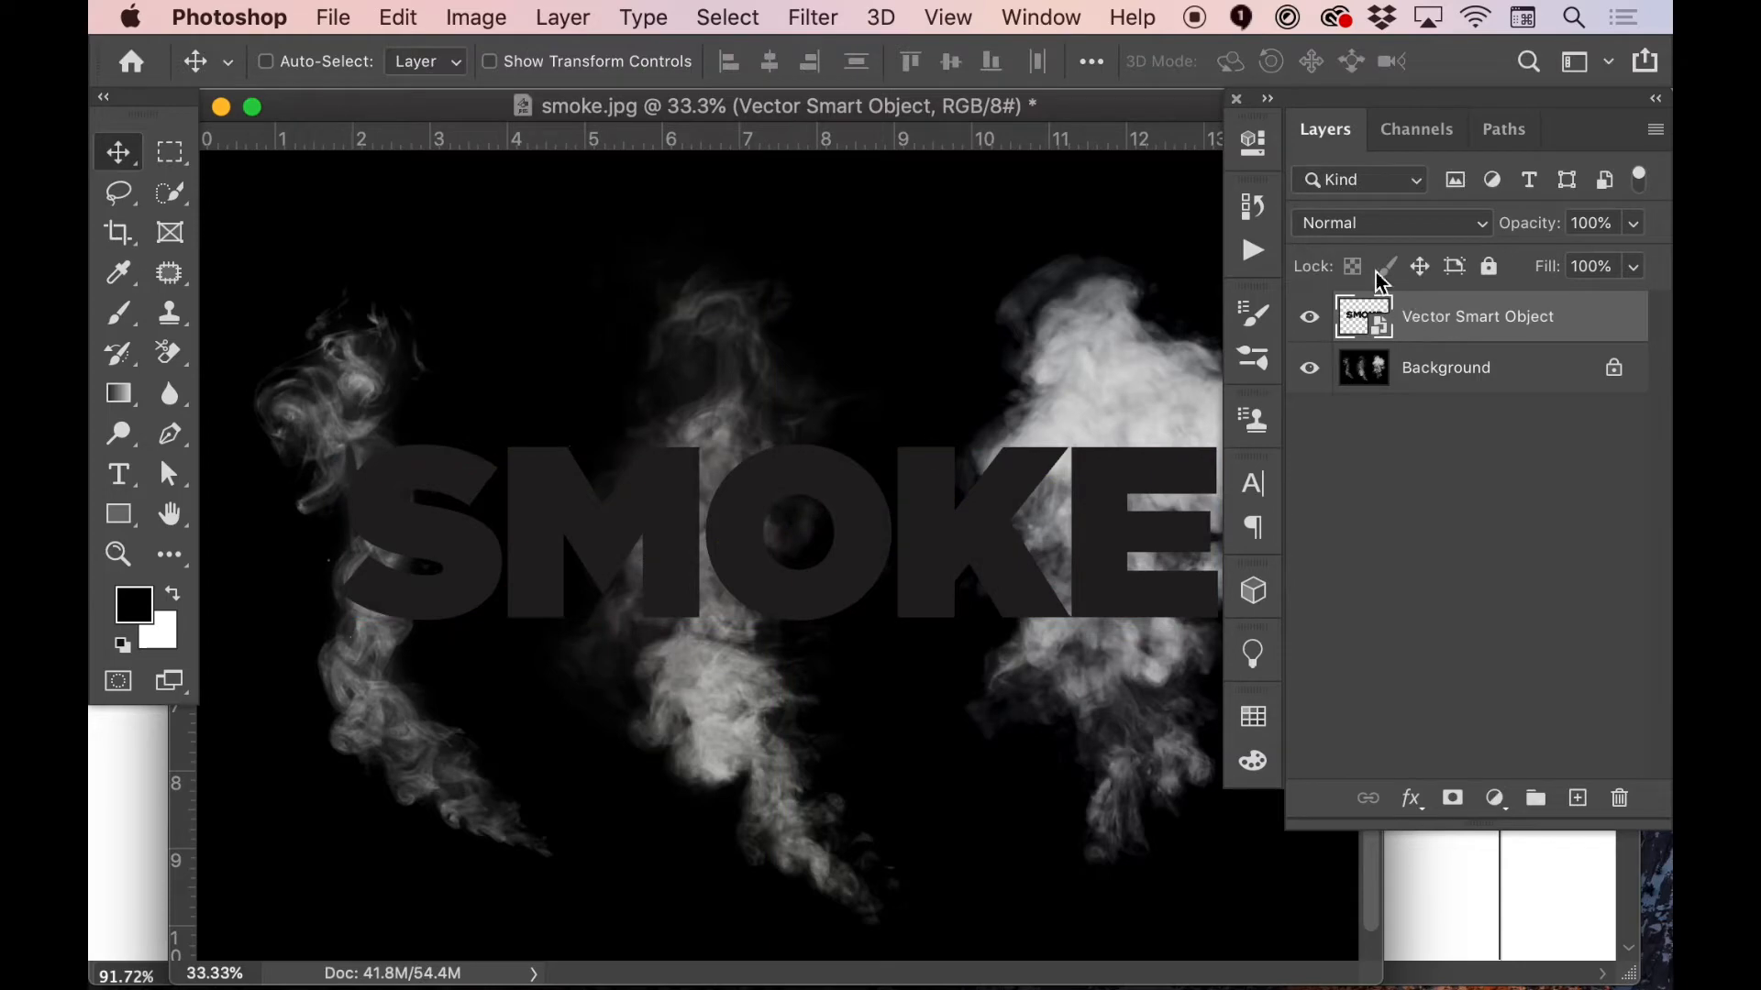
pyautogui.click(1310, 320)
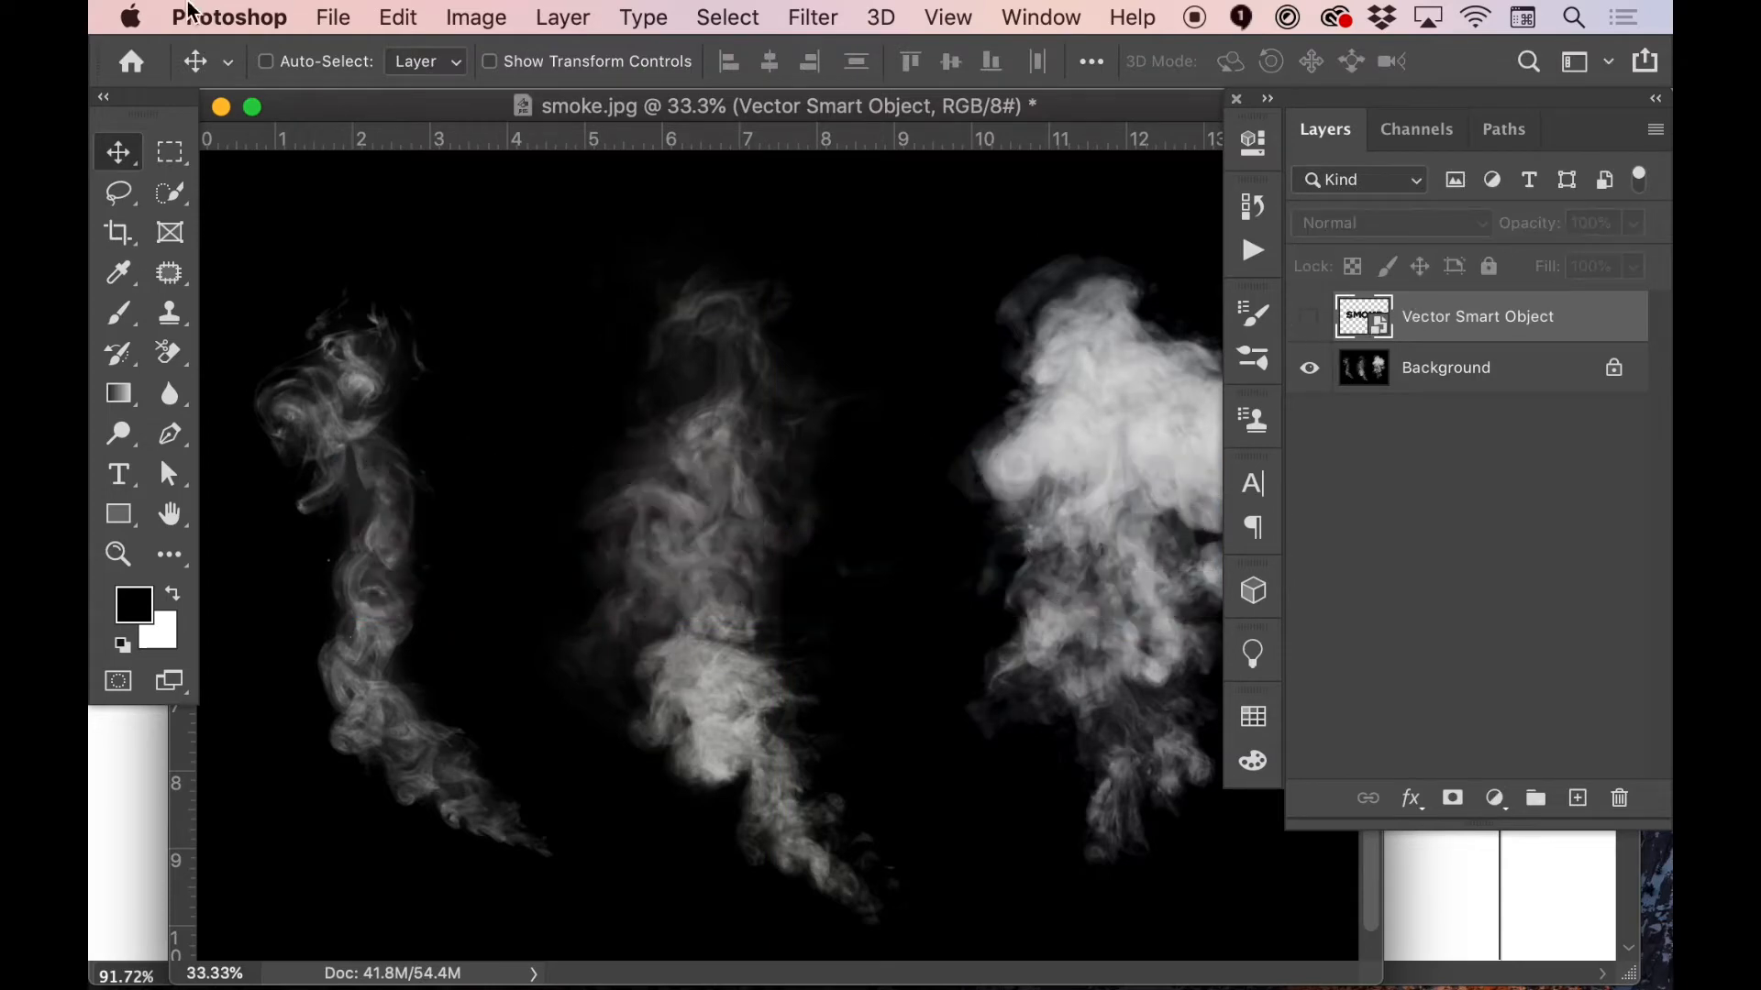
# Check the image's RGB channels and convert the document to CMYK Color without flattening the layers
pyautogui.click(1436, 133)
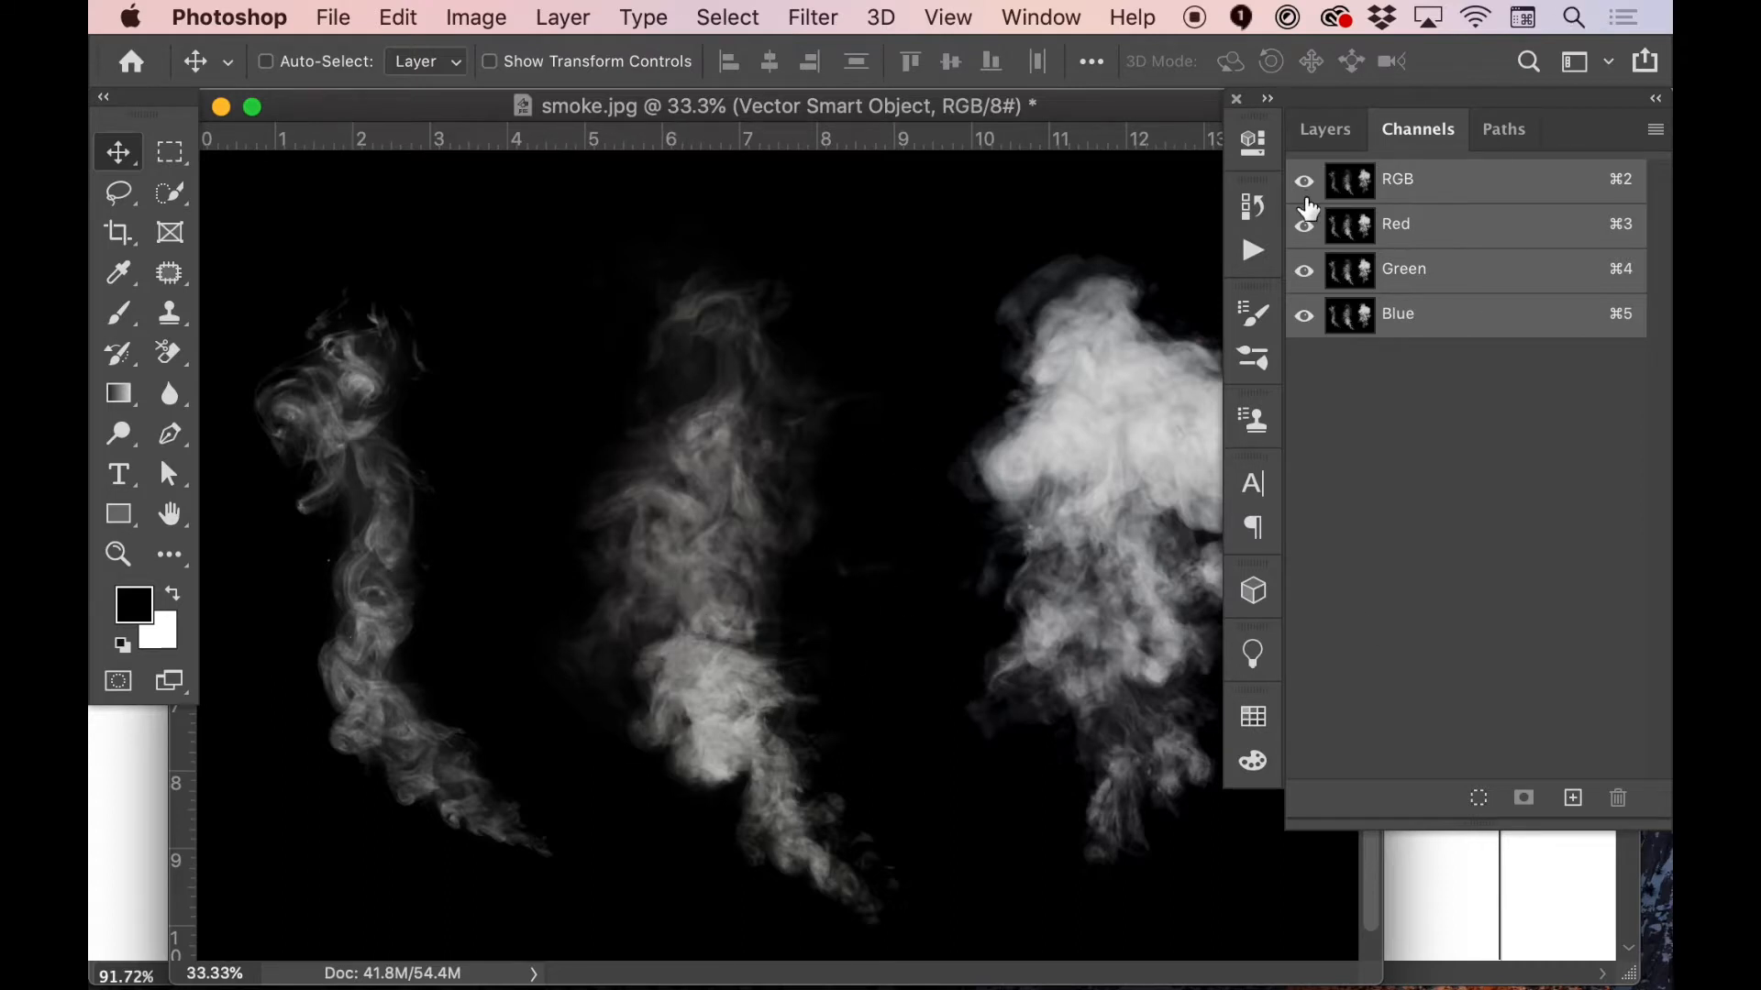
pyautogui.click(1326, 131)
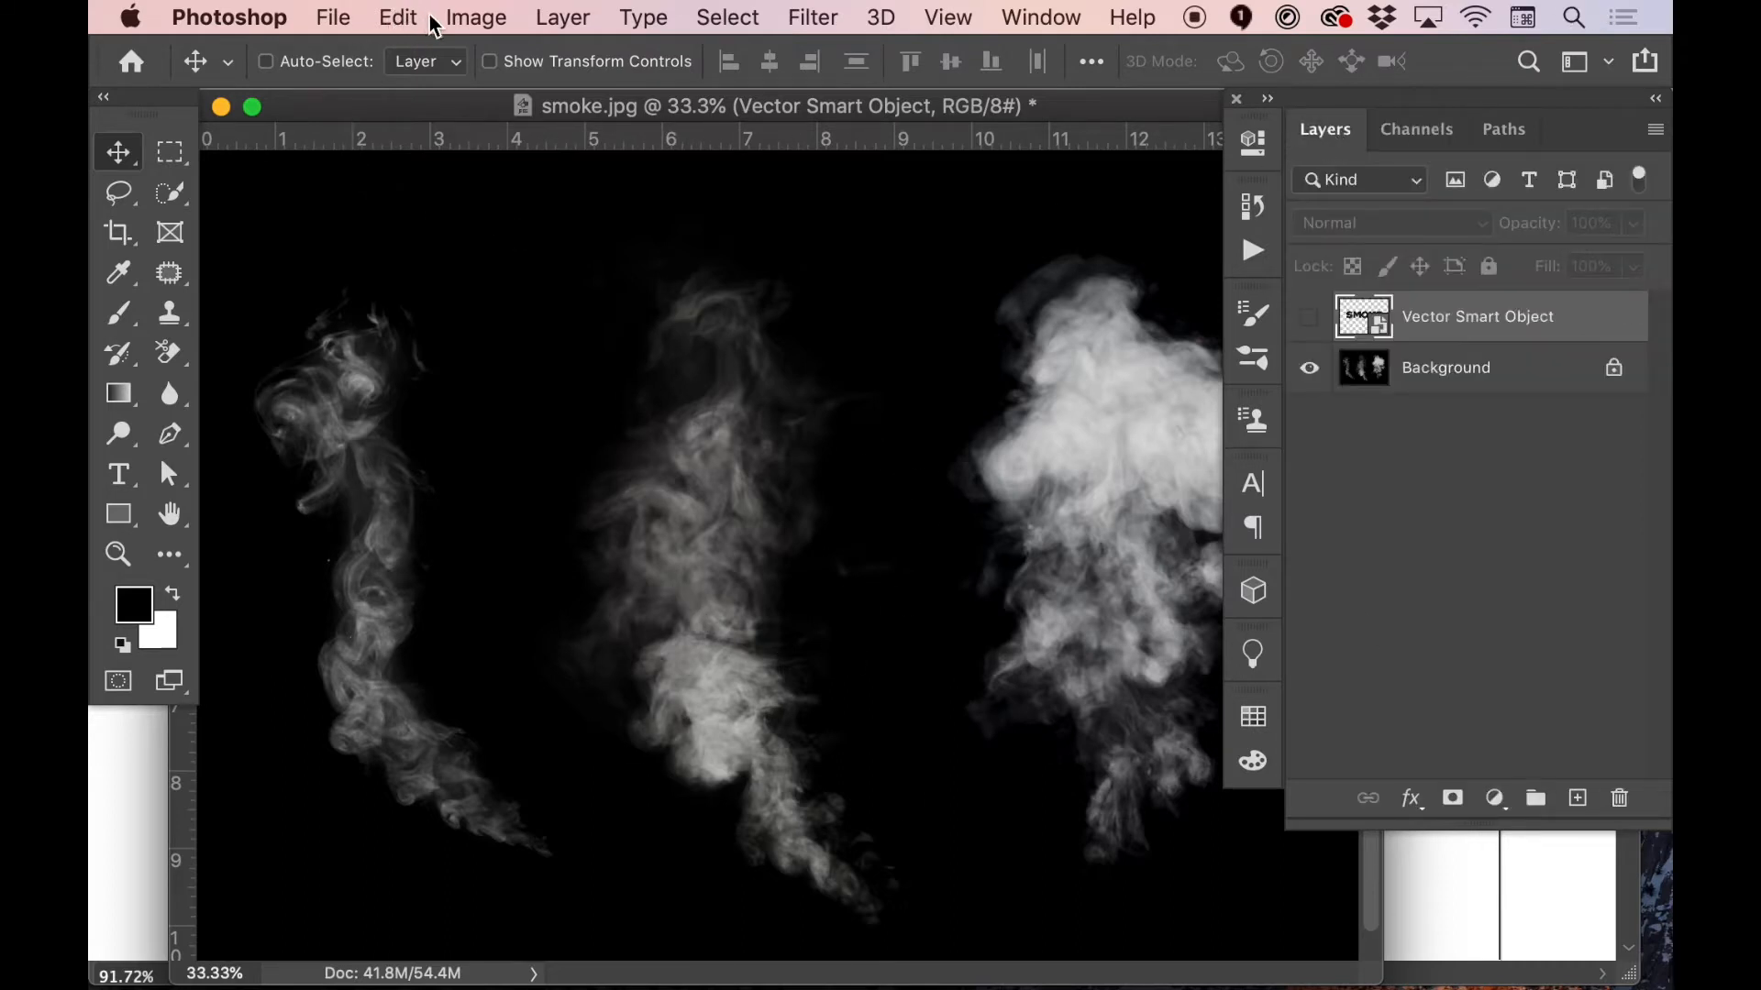
pyautogui.click(470, 18)
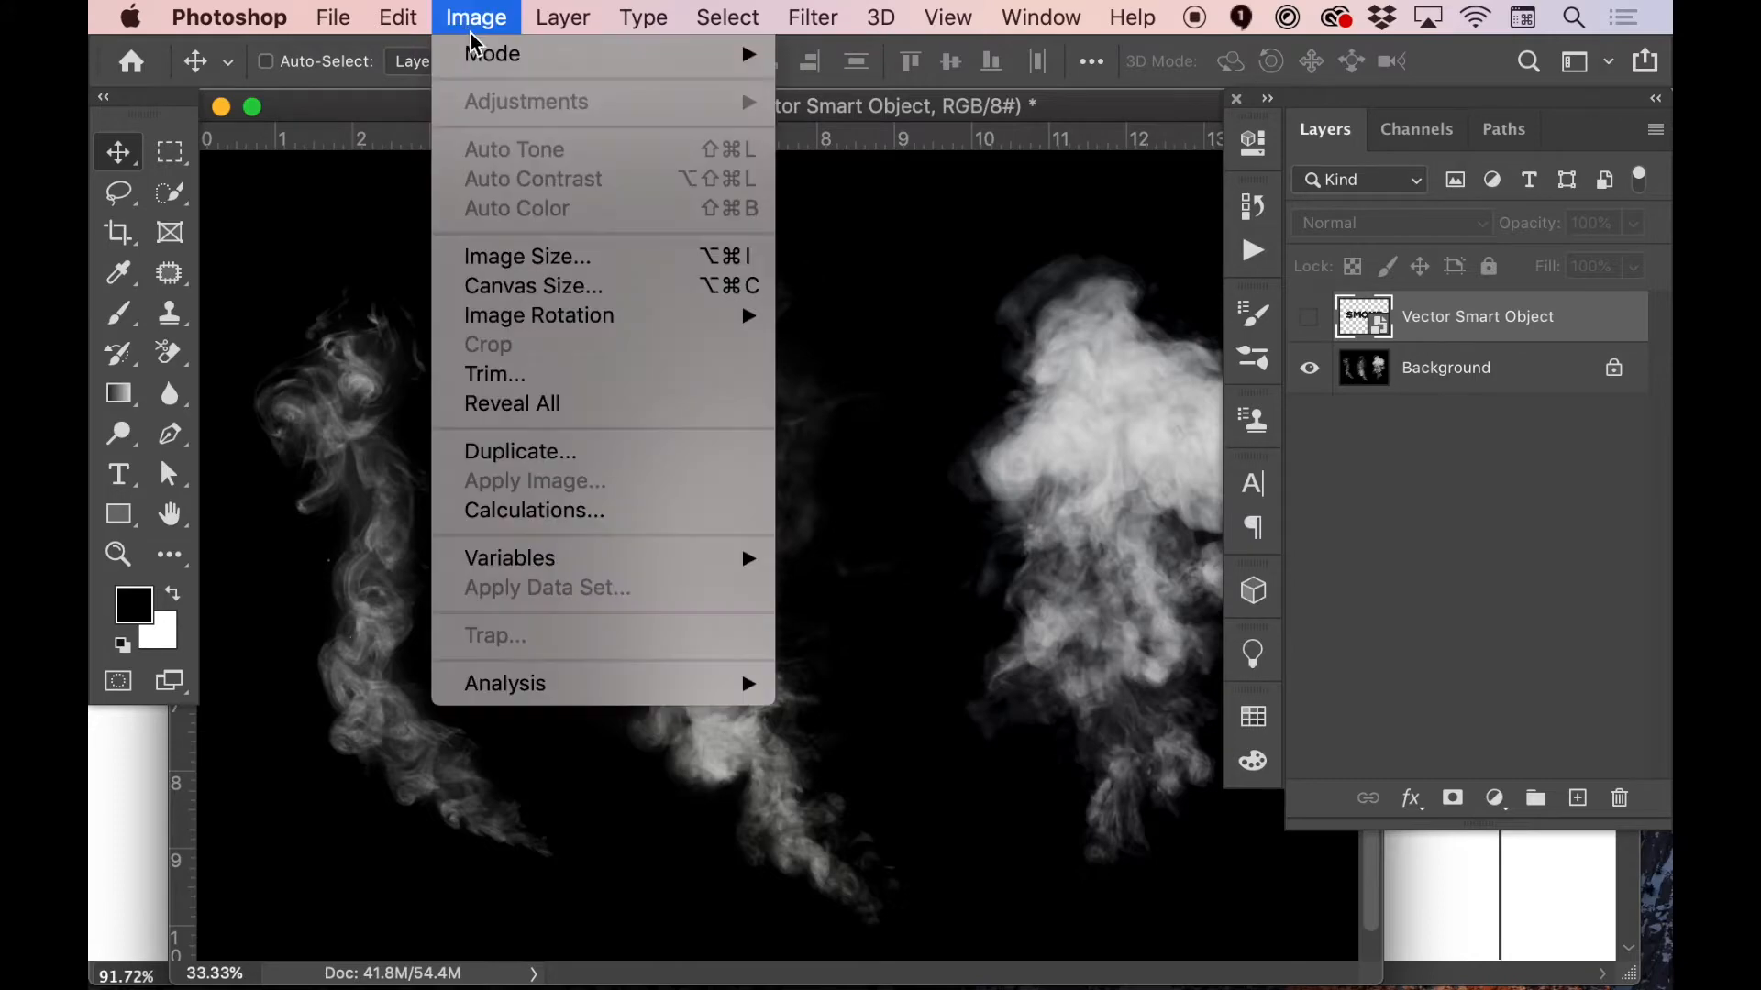
pyautogui.moveTo(491, 57)
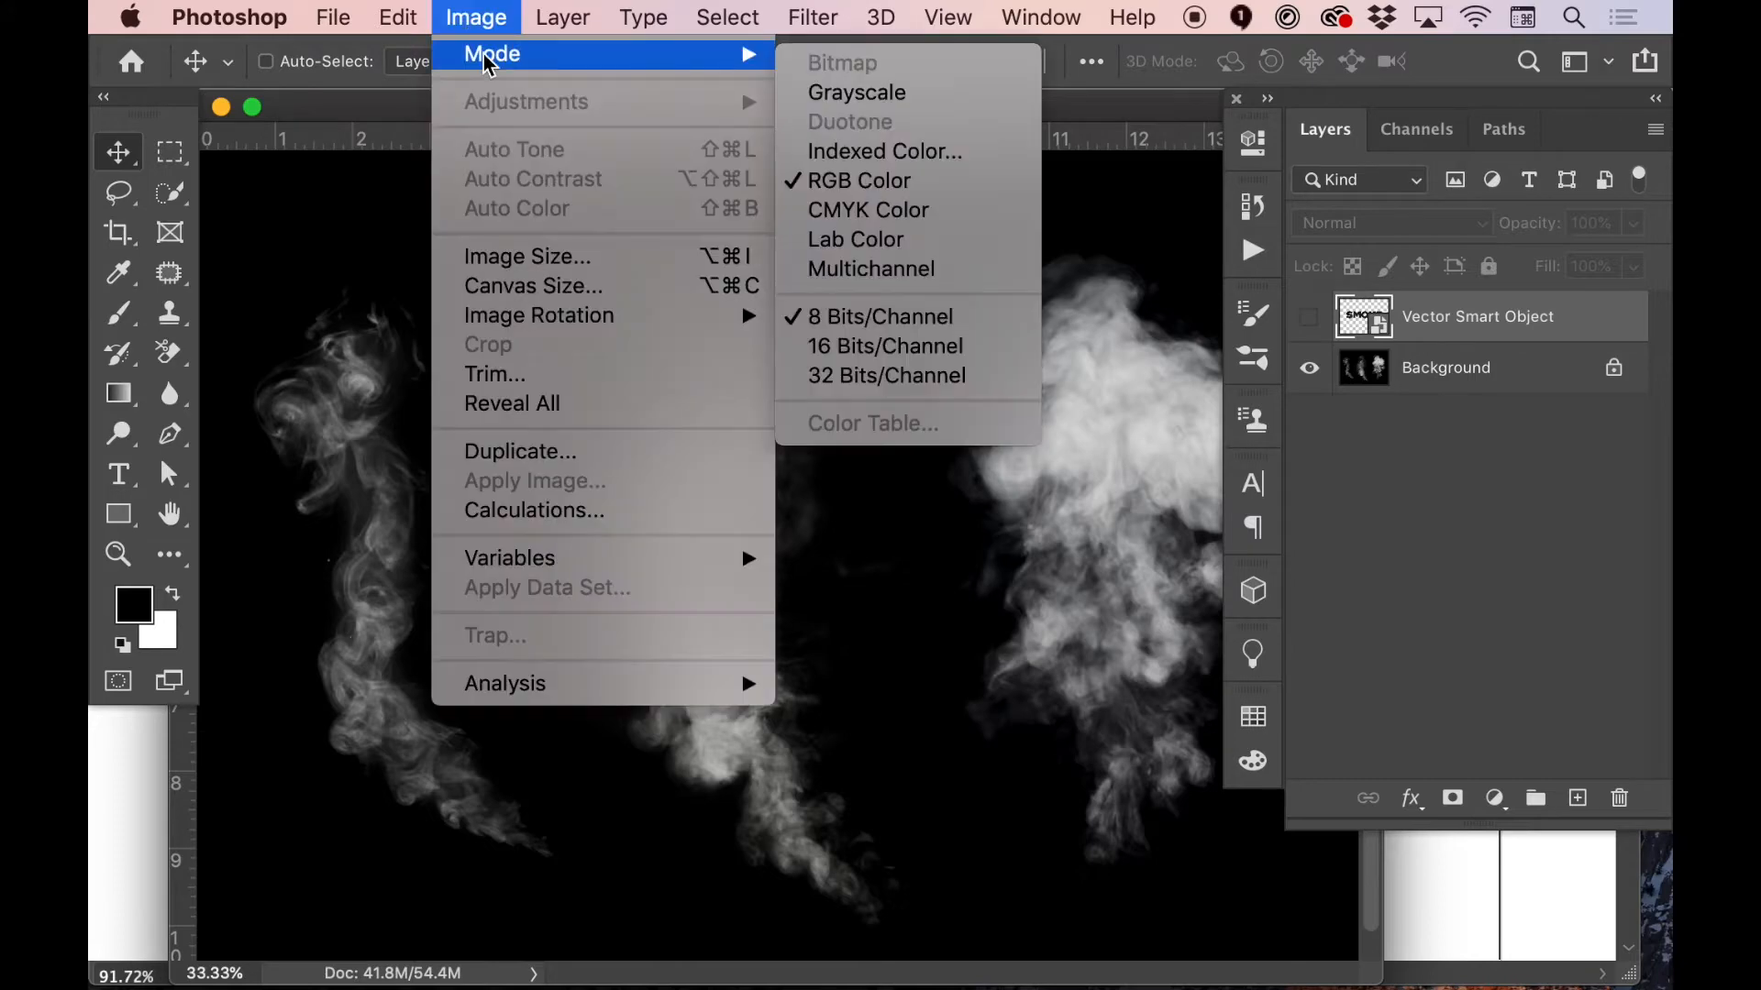
pyautogui.click(898, 213)
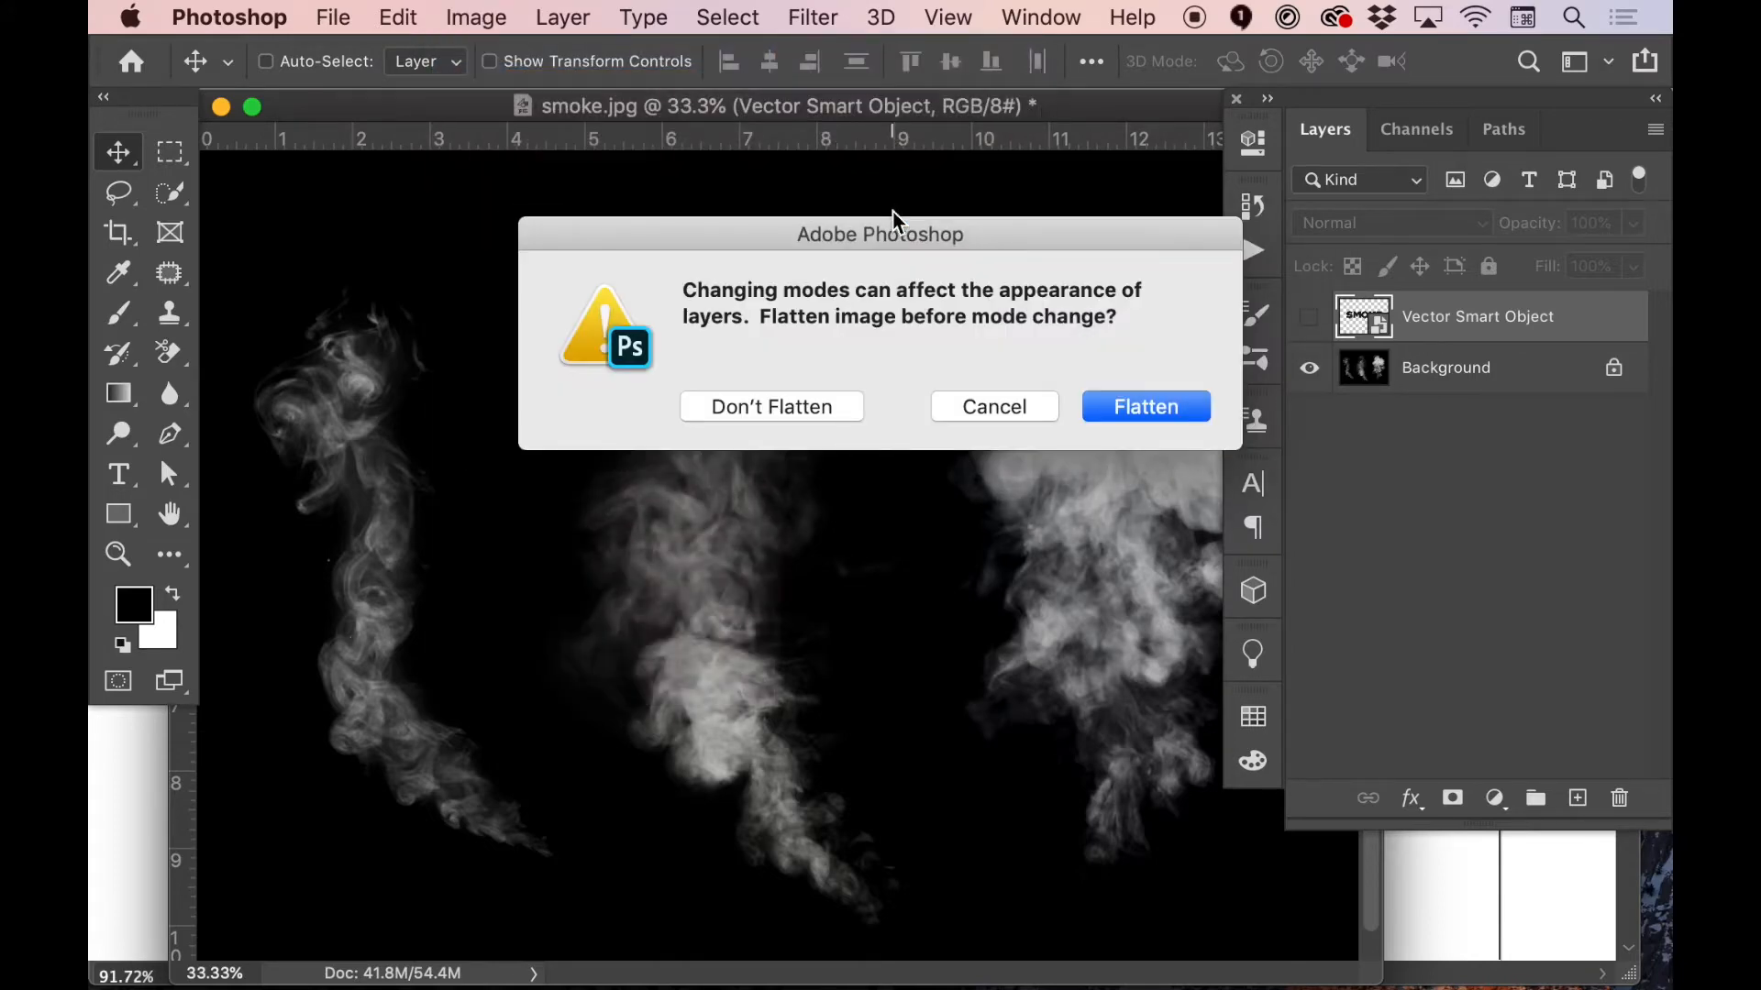
pyautogui.click(758, 425)
pyautogui.click(762, 409)
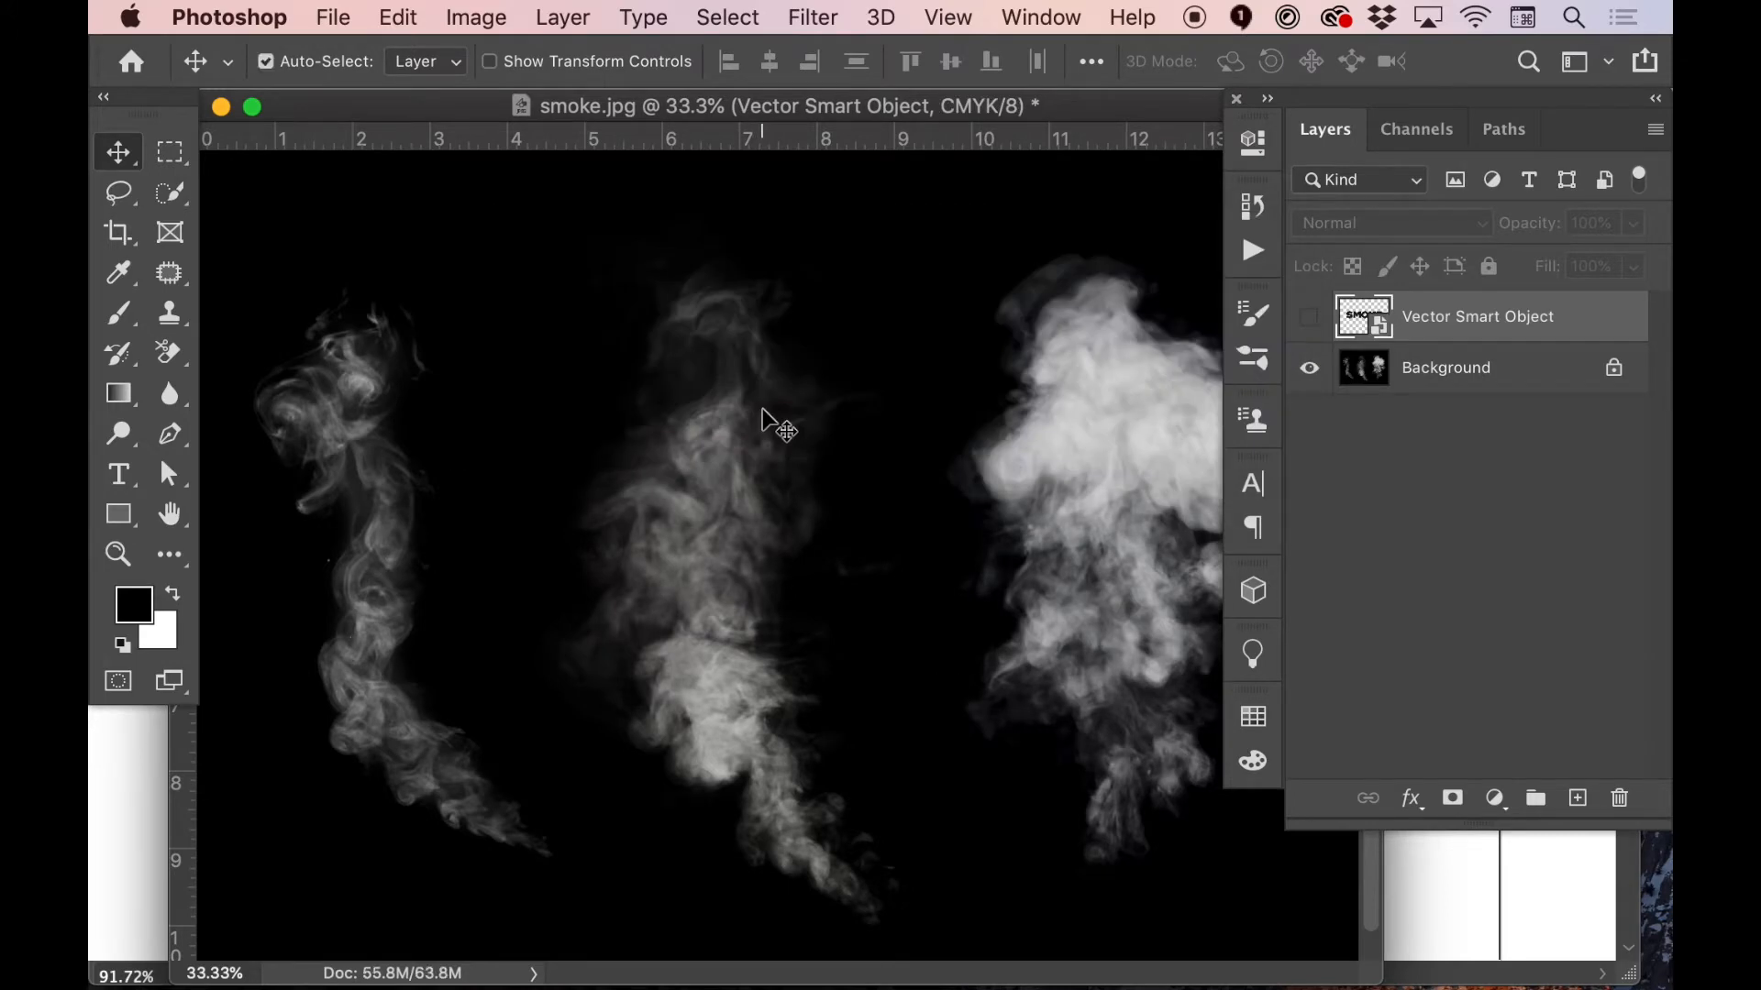
# Save the document on the computer as masking3.psd in Photoshop format in the MASKING 3 folder
pyautogui.press('super+s')
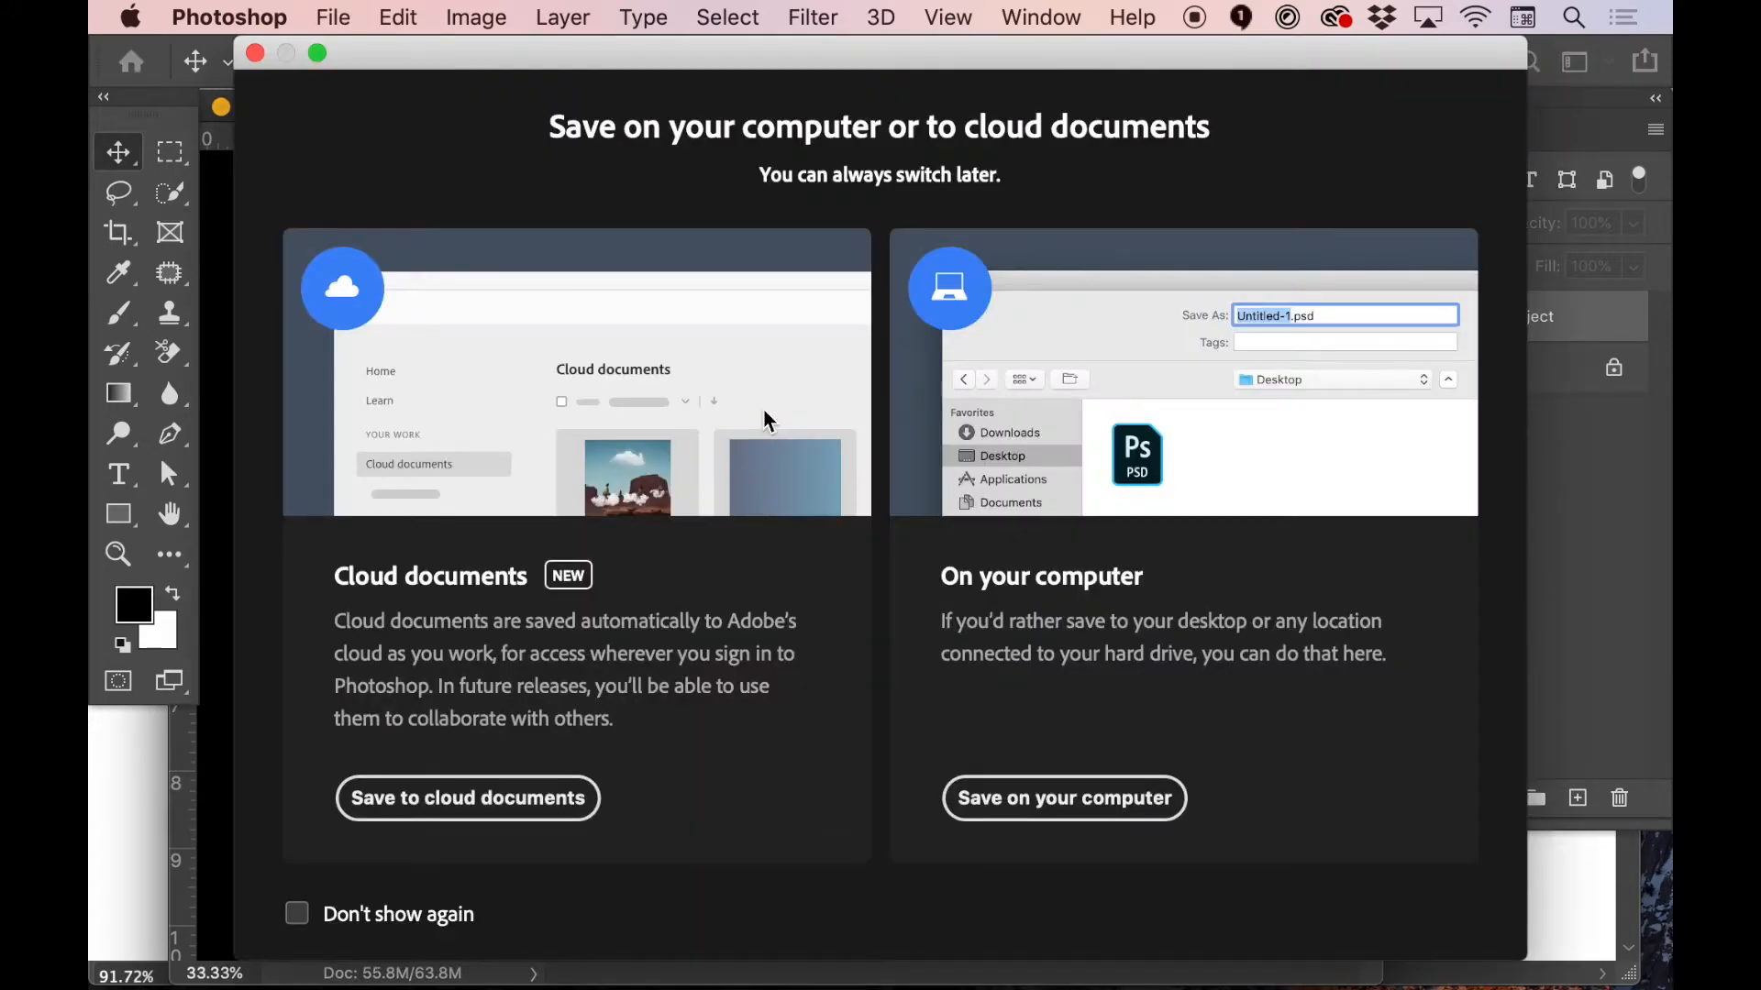
pyautogui.click(1091, 799)
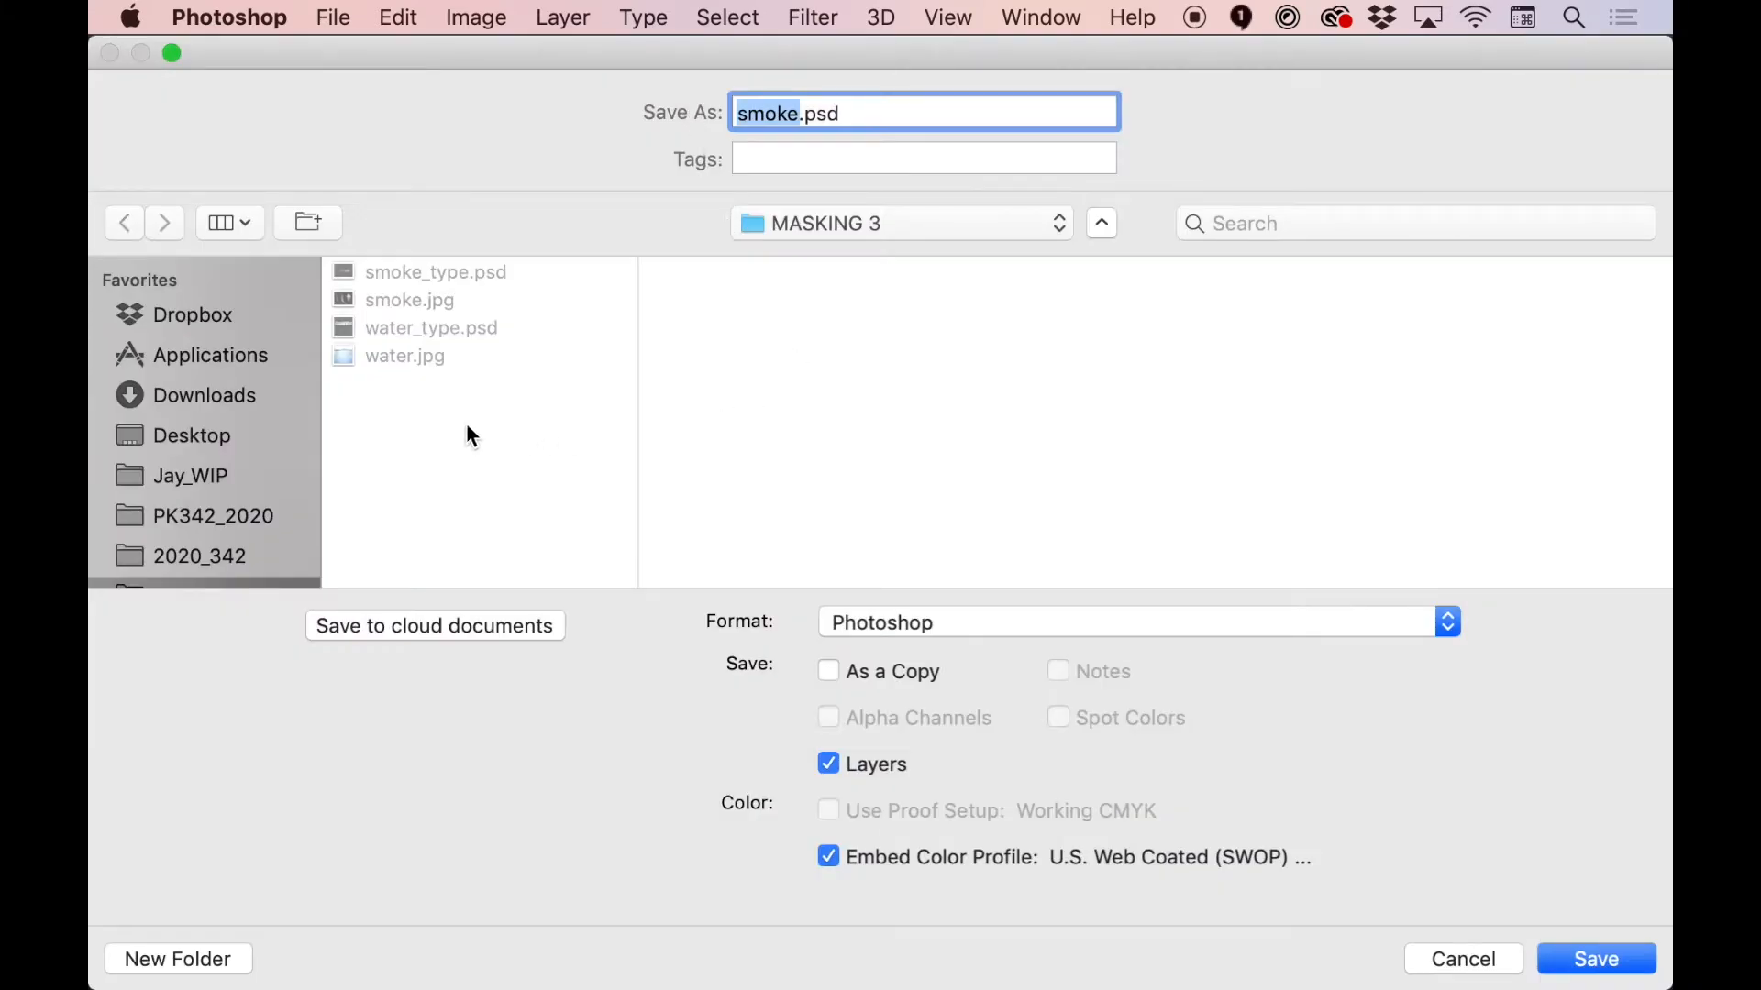
pyautogui.write('masking3')
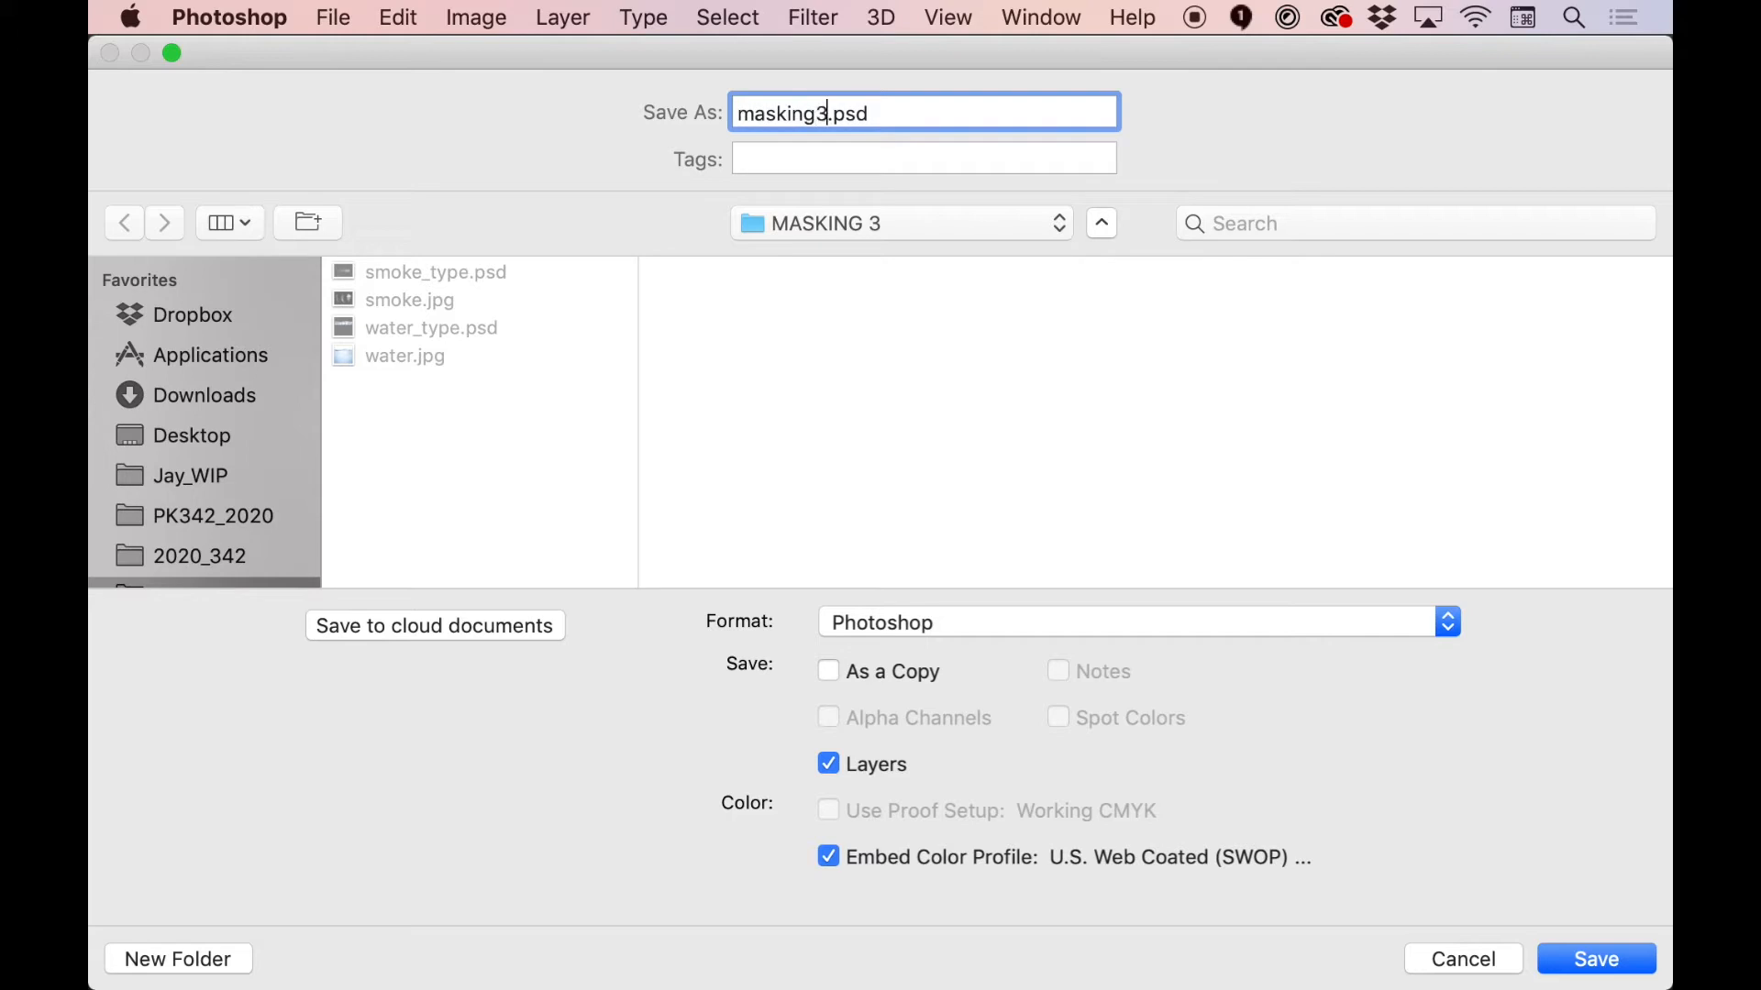
pyautogui.press('Return')
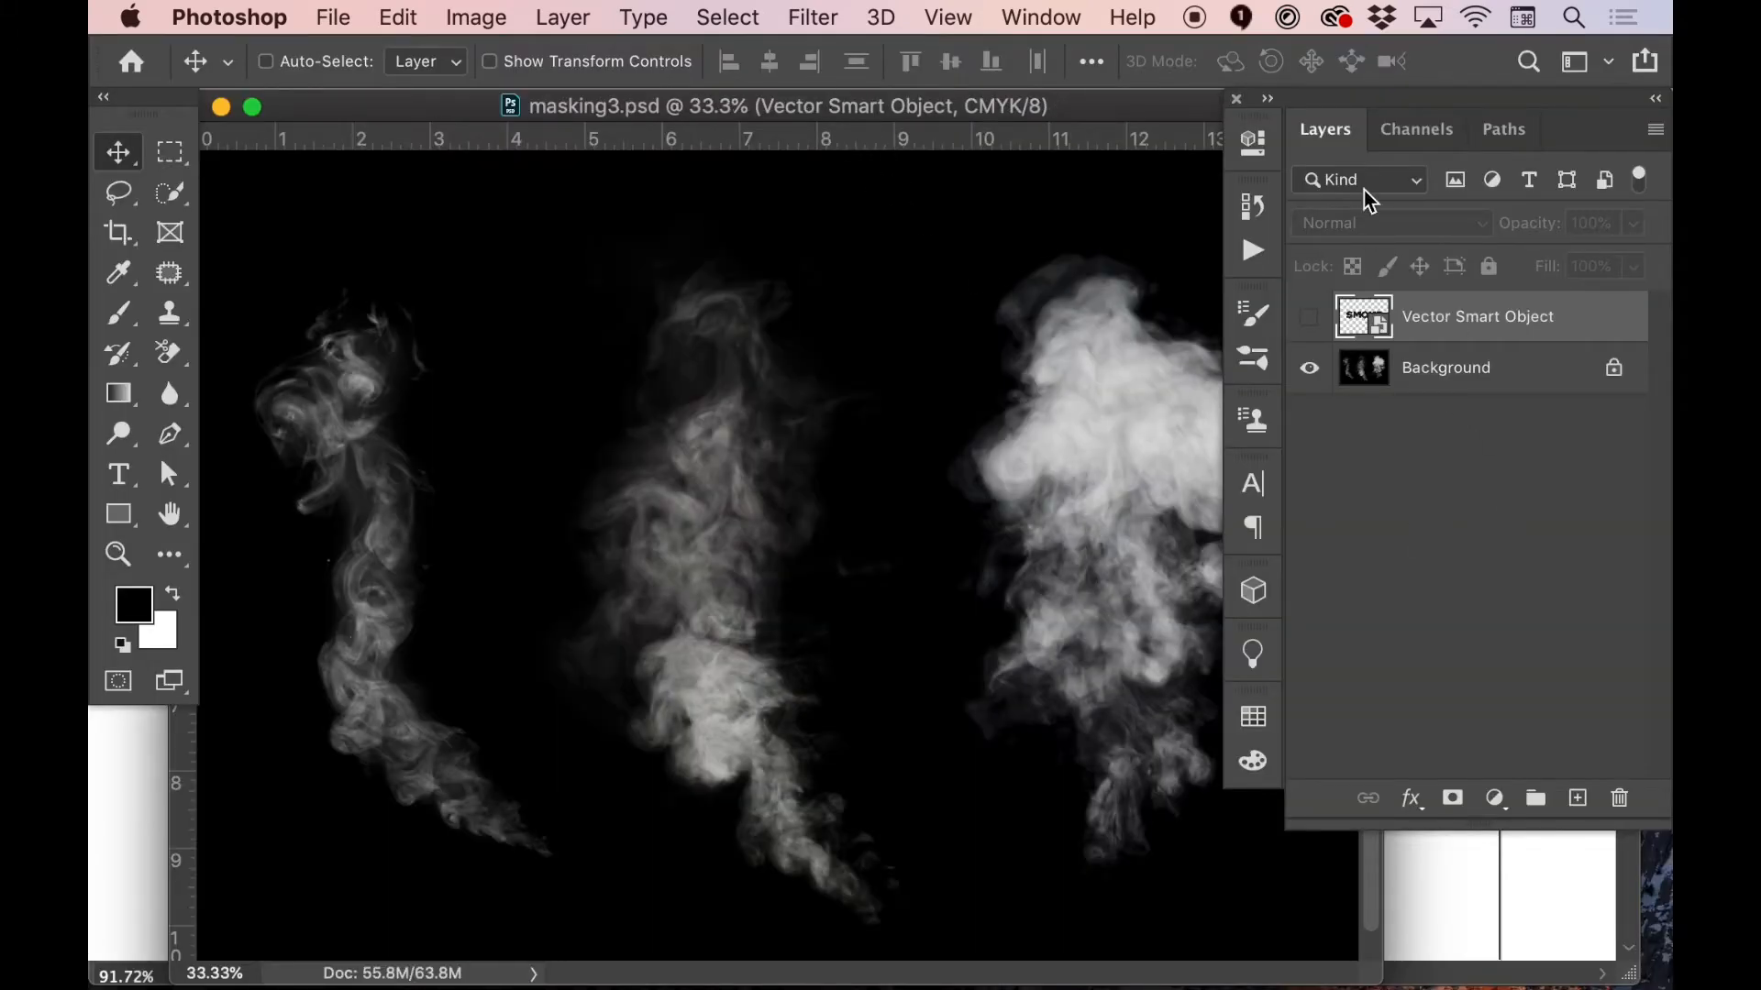
# Load the luminosity of the composite CMYK channel as a selection of the smoke
pyautogui.click(1414, 139)
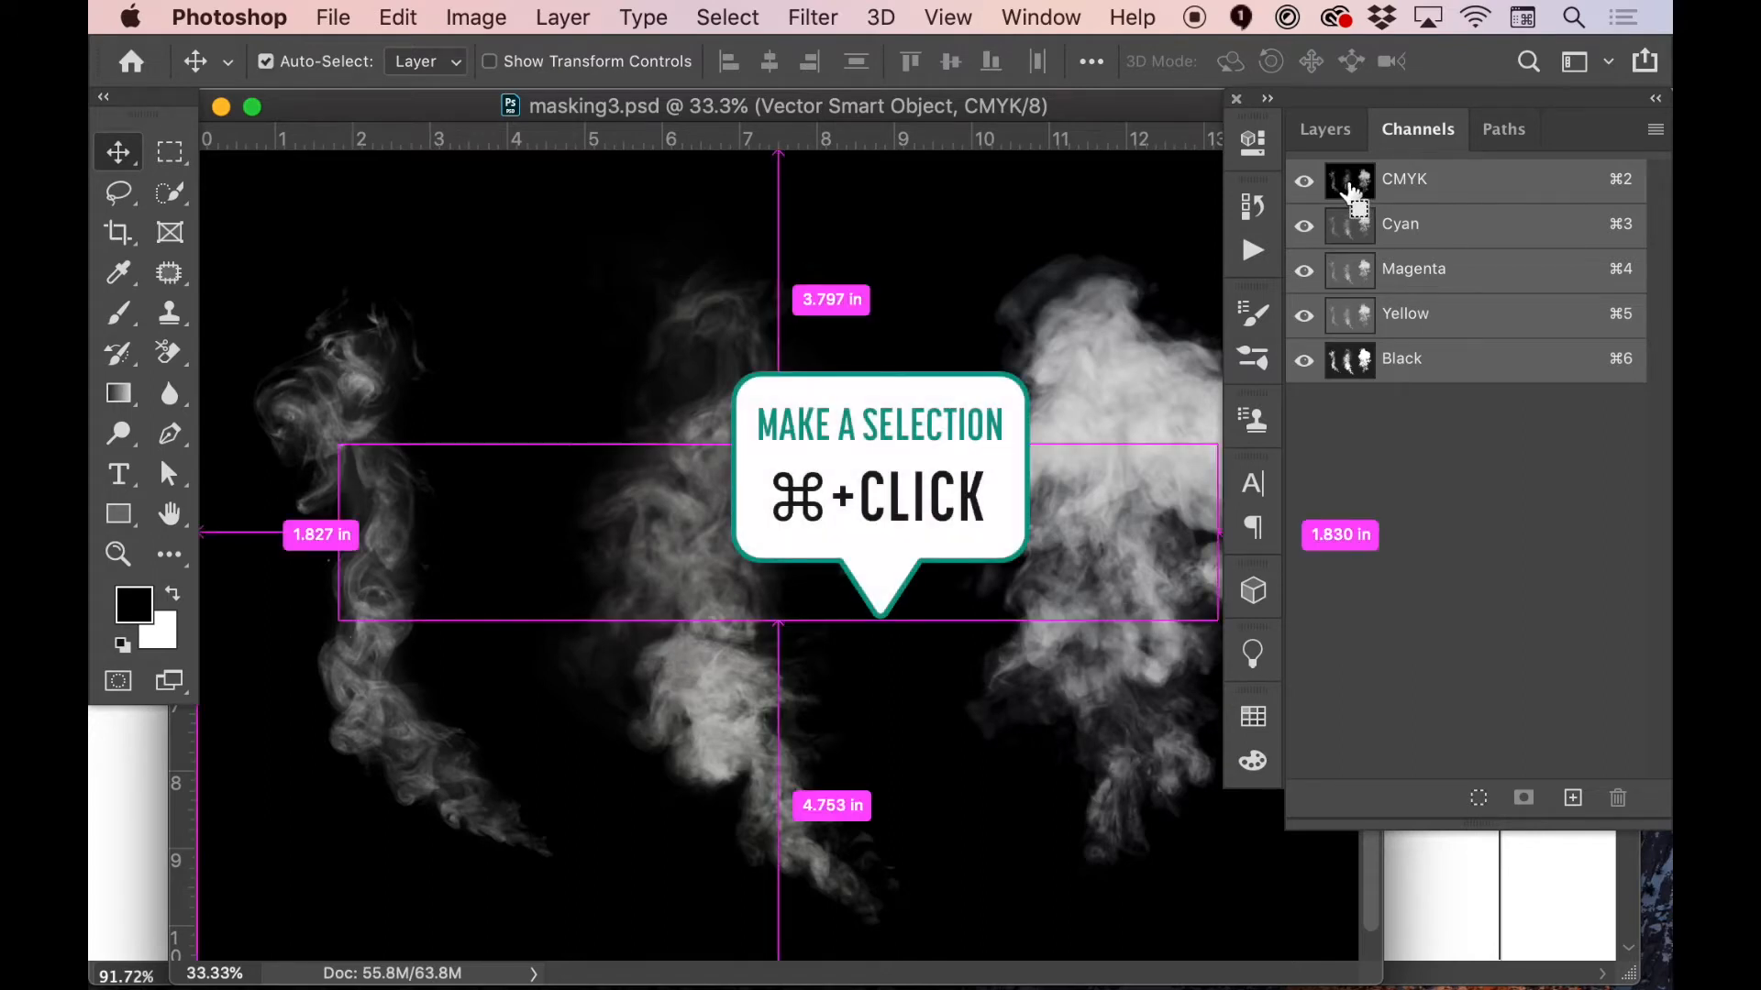
pyautogui.keyDown('super'); pyautogui.click(1351, 191); pyautogui.keyUp('super')
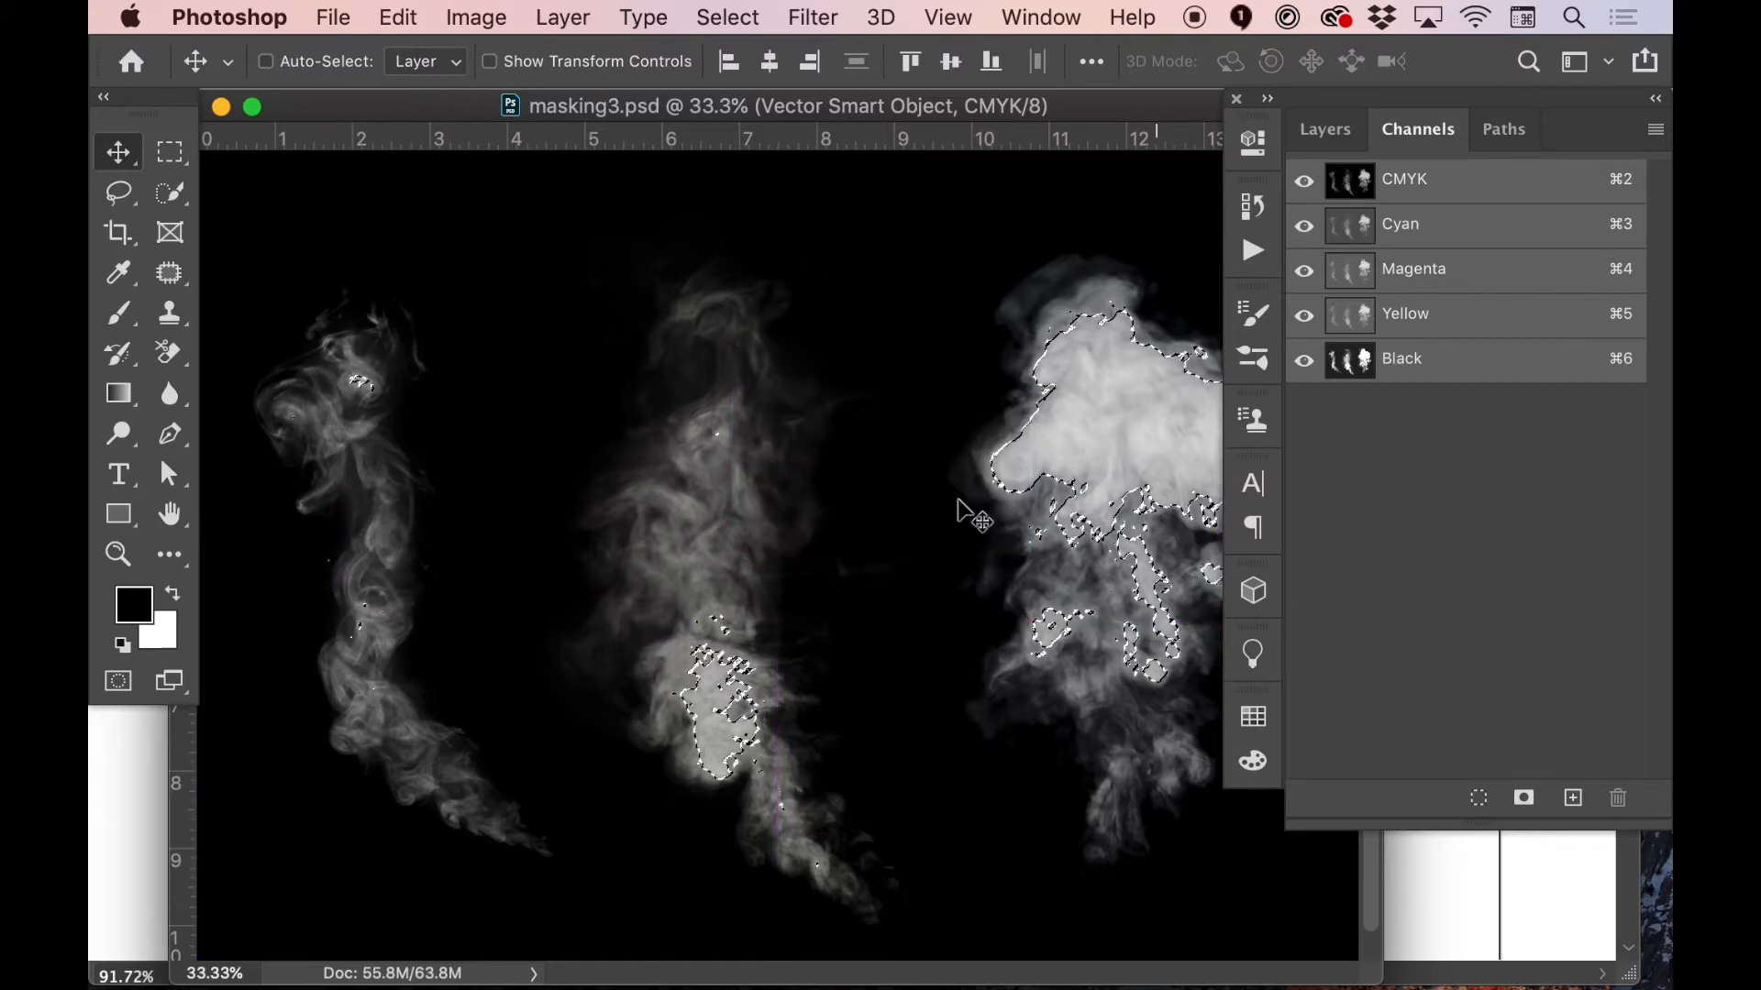
pyautogui.press('super+d')
pyautogui.press('super+z')
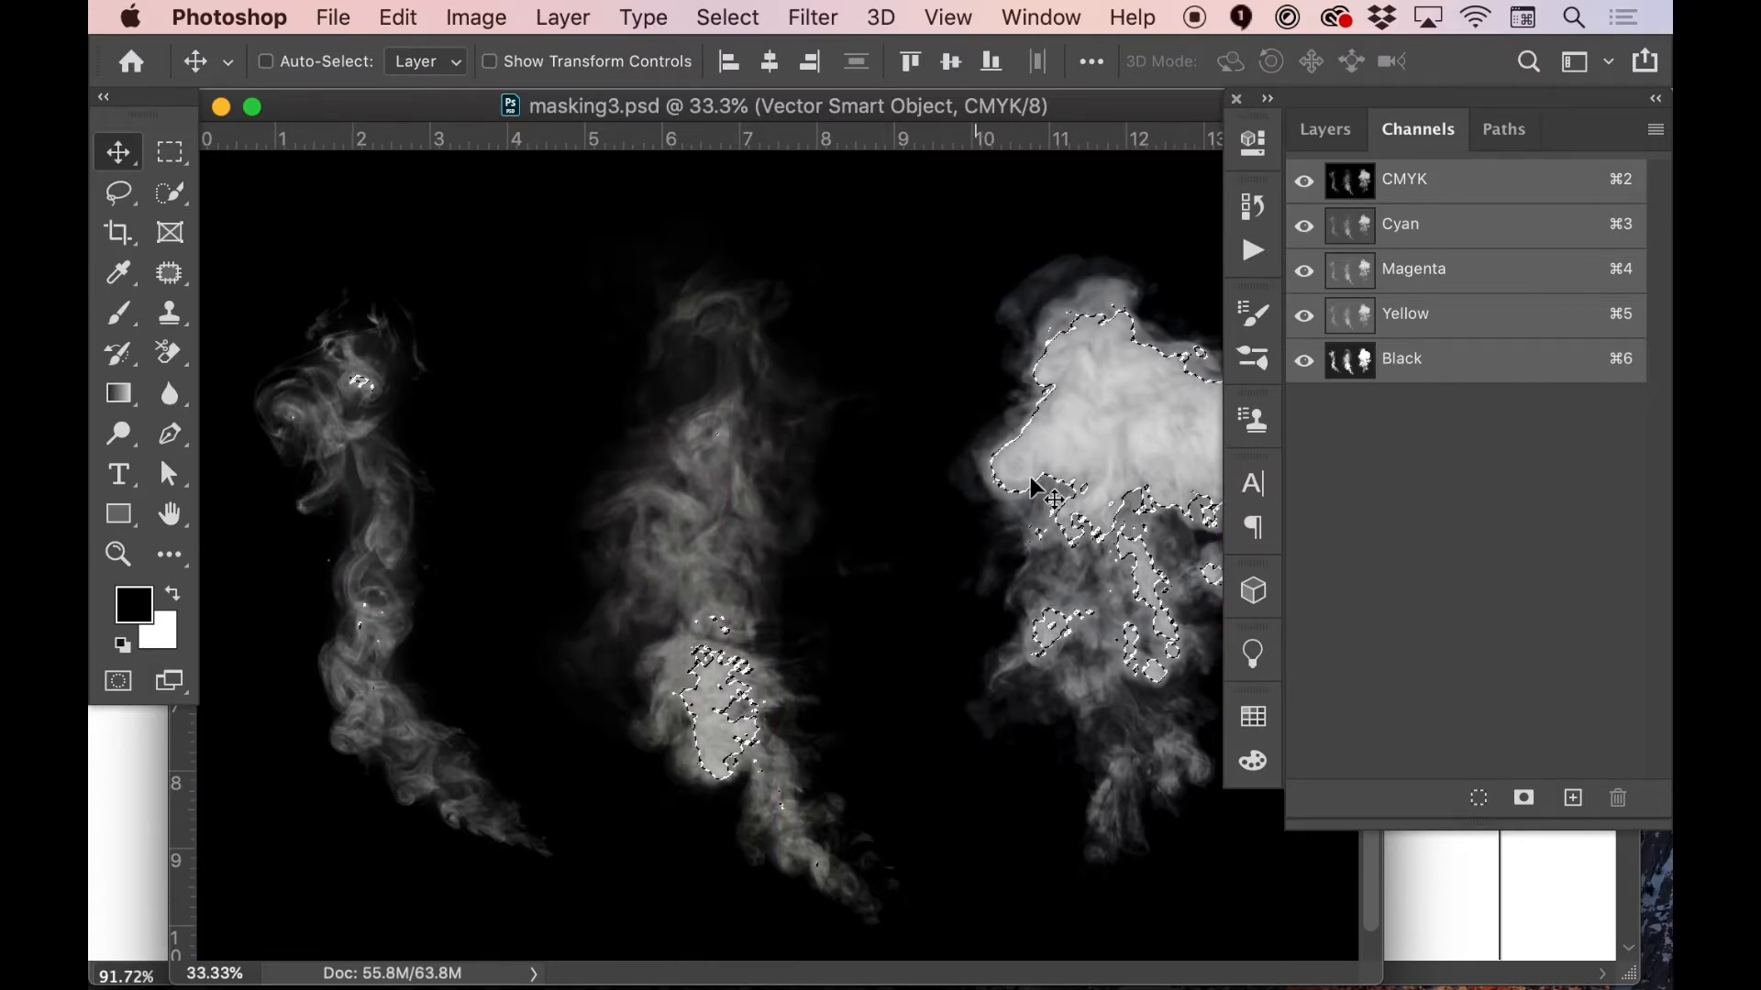
# Add a new layer, fill the smoke selection with the white background color and deselect
pyautogui.click(1326, 129)
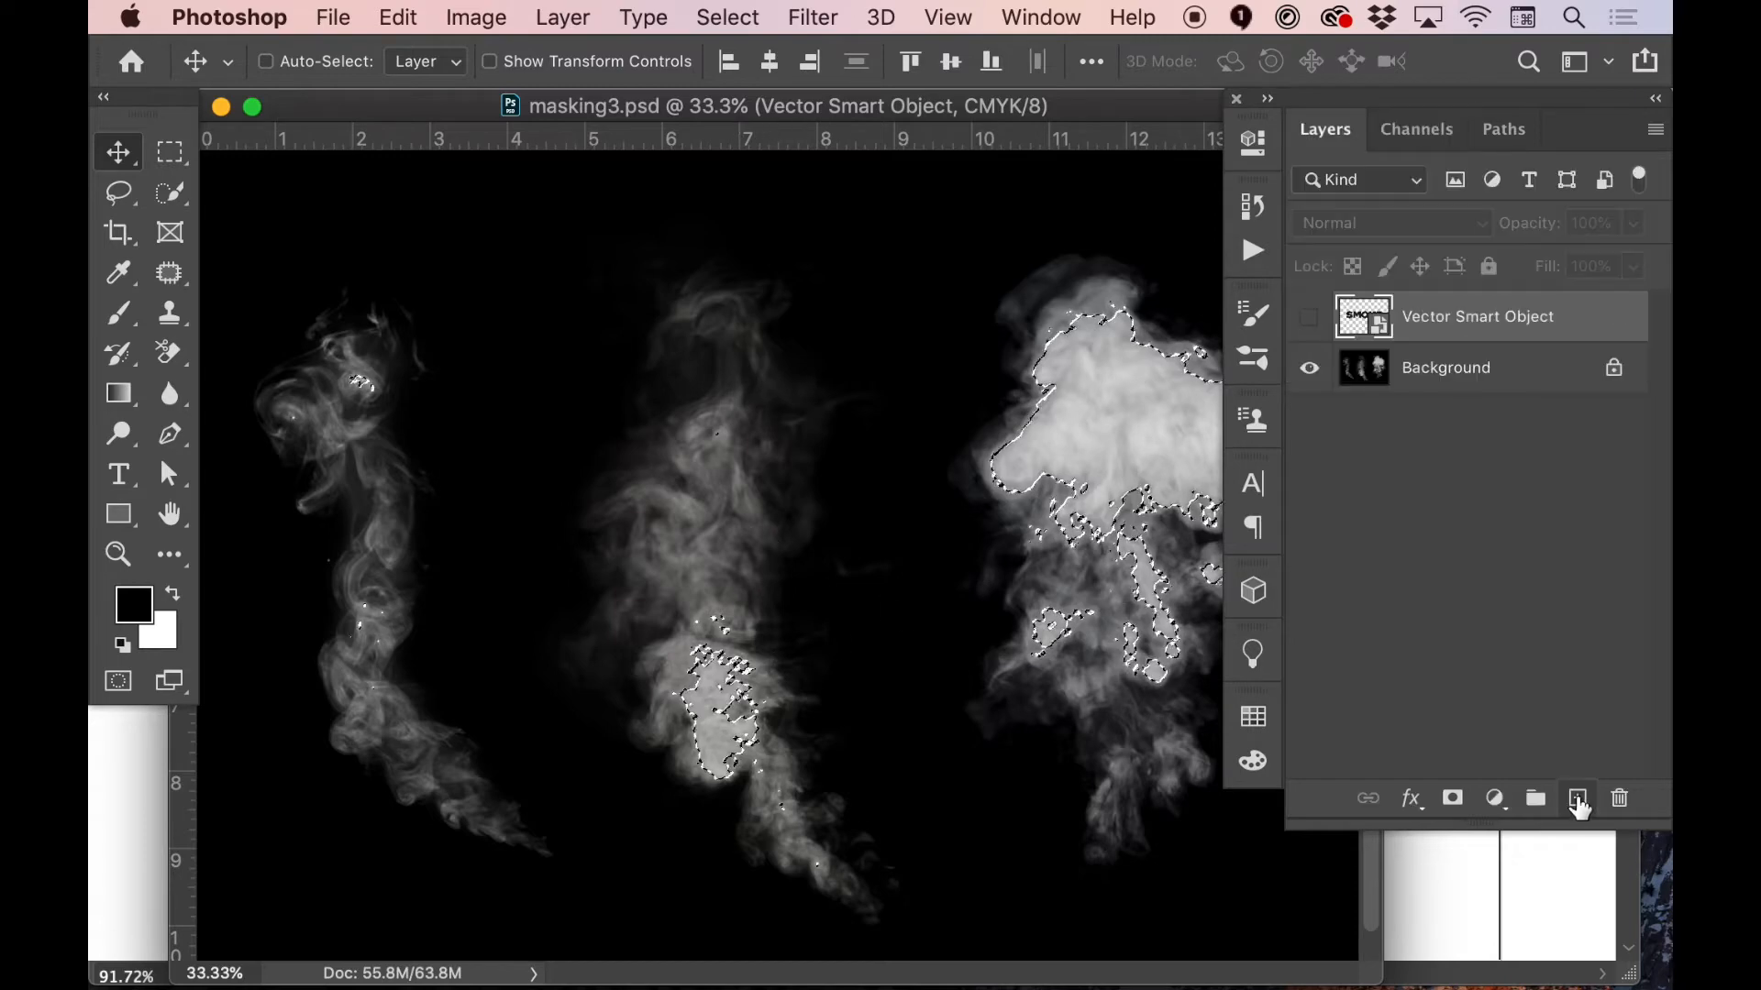
pyautogui.click(1578, 799)
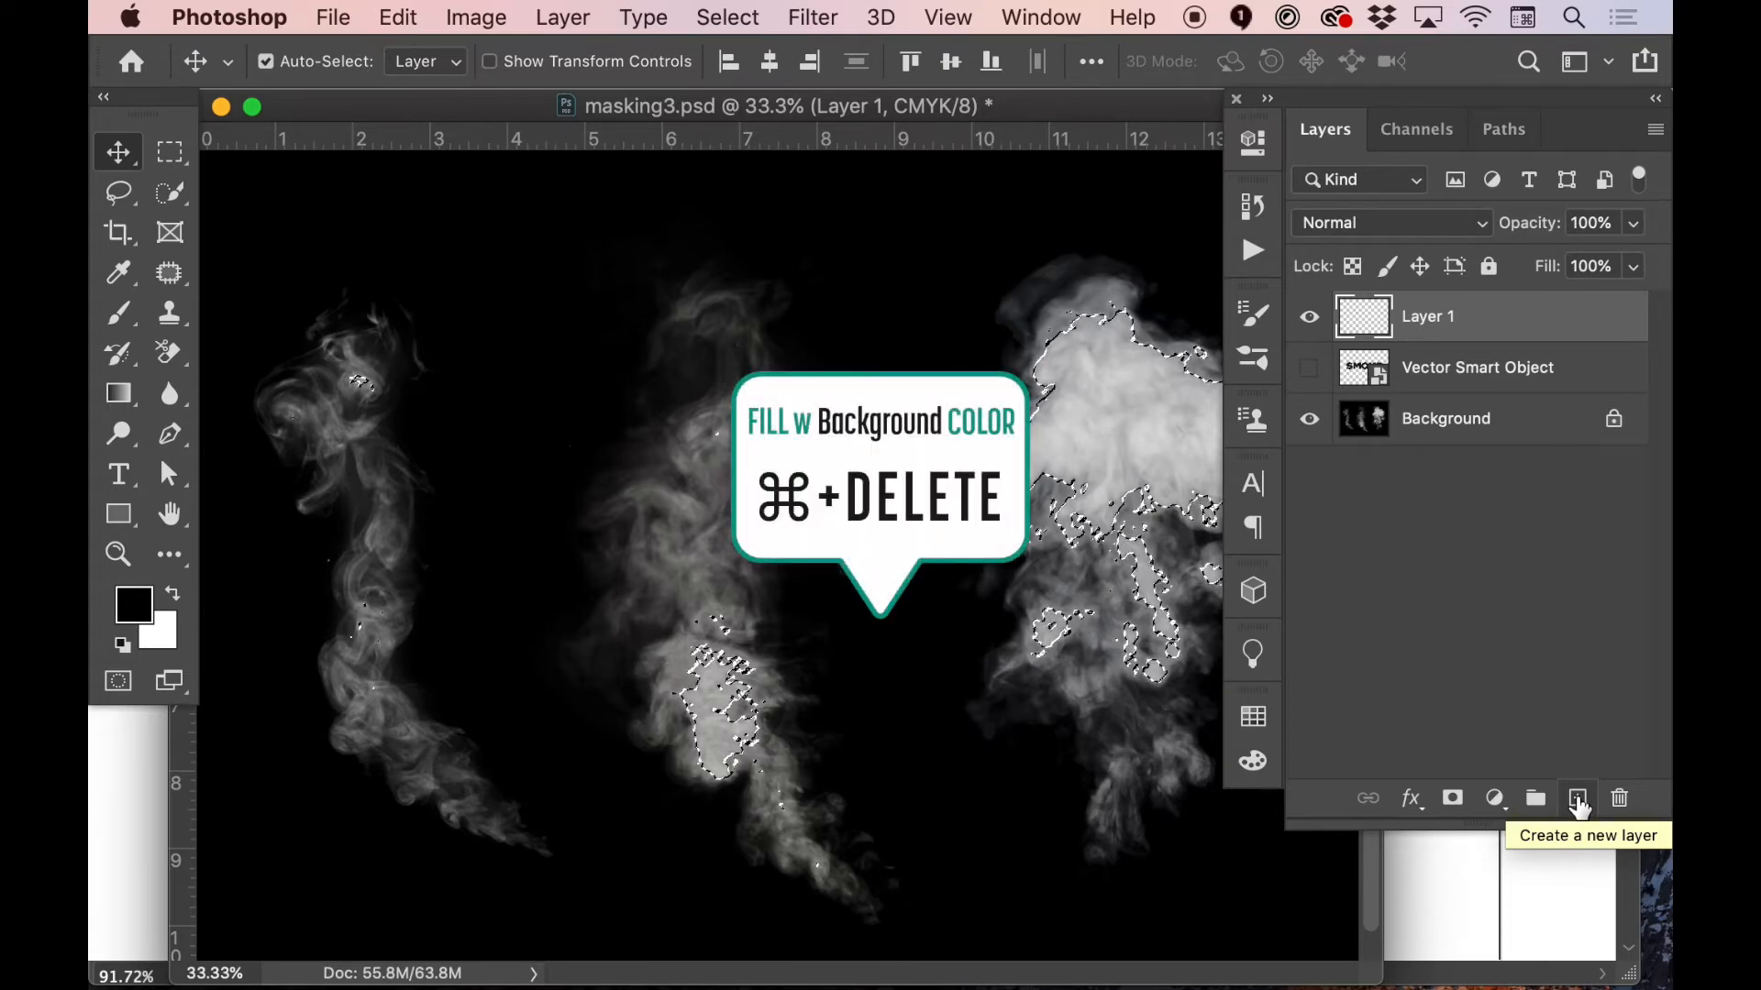
pyautogui.press('super+BackSpace')
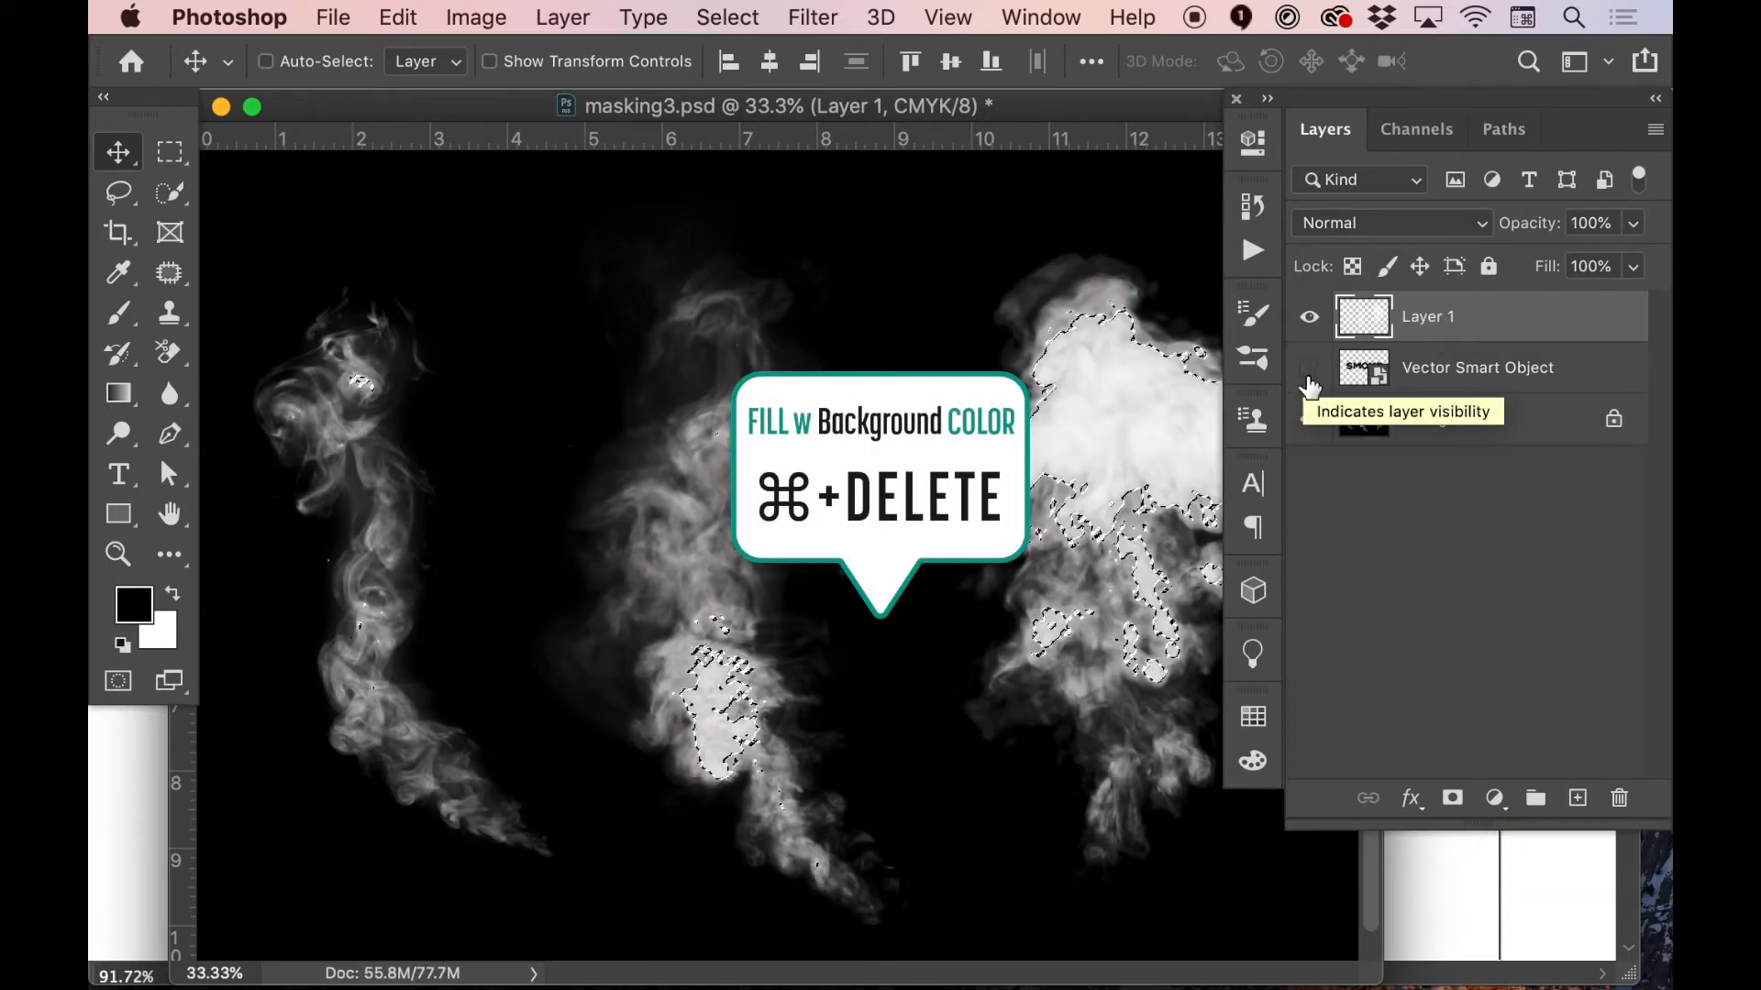
pyautogui.press('super+d')
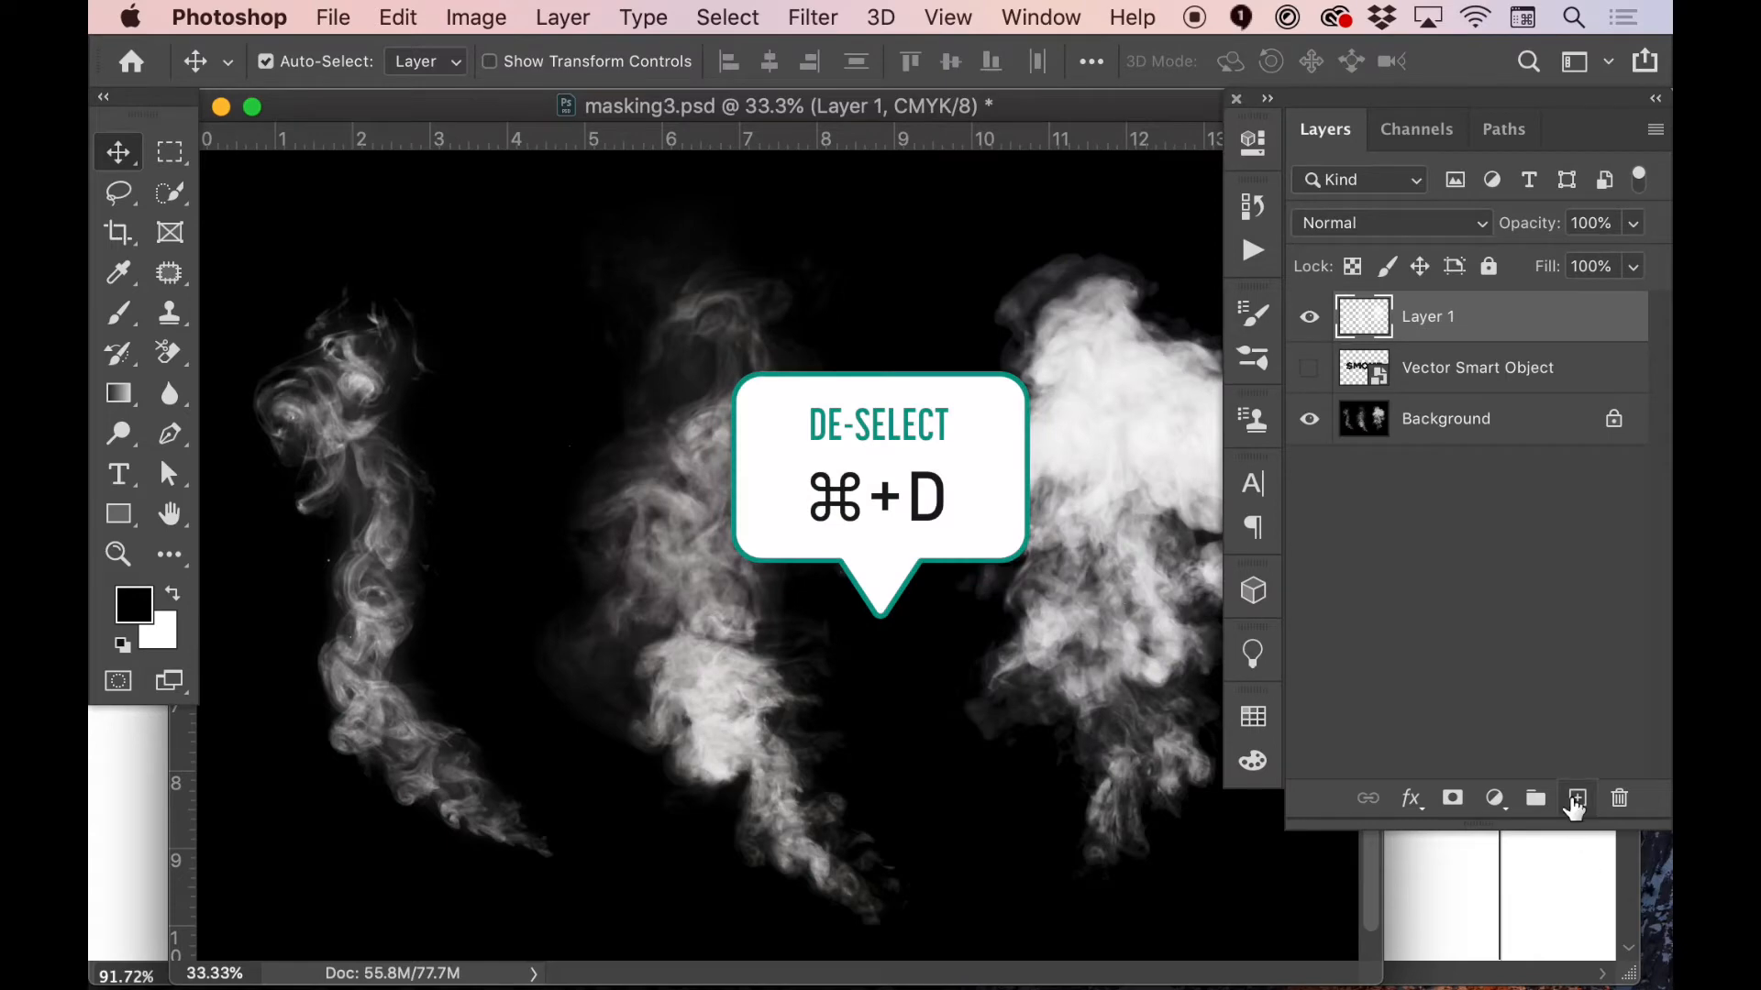
# Add a new layer beneath Layer 1, fill it with the black foreground color and hide the Background layer
pyautogui.click(1576, 799)
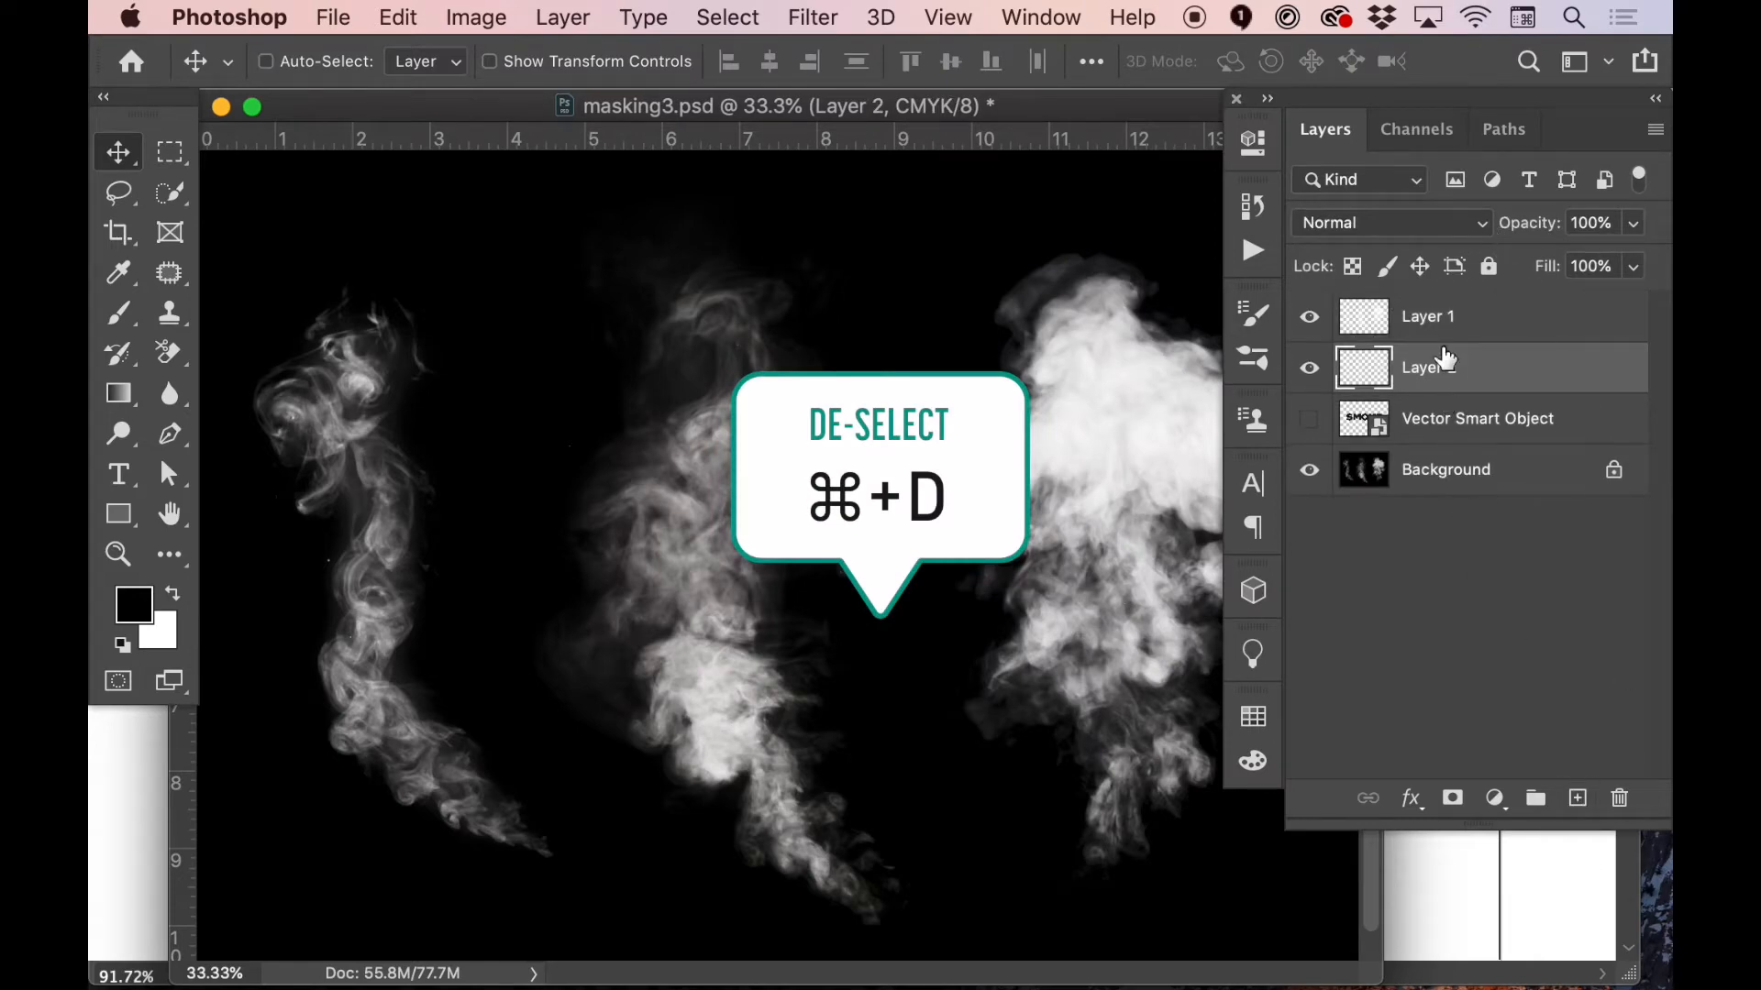
pyautogui.hotkey('alt', 'BackSpace')
pyautogui.click(1310, 469)
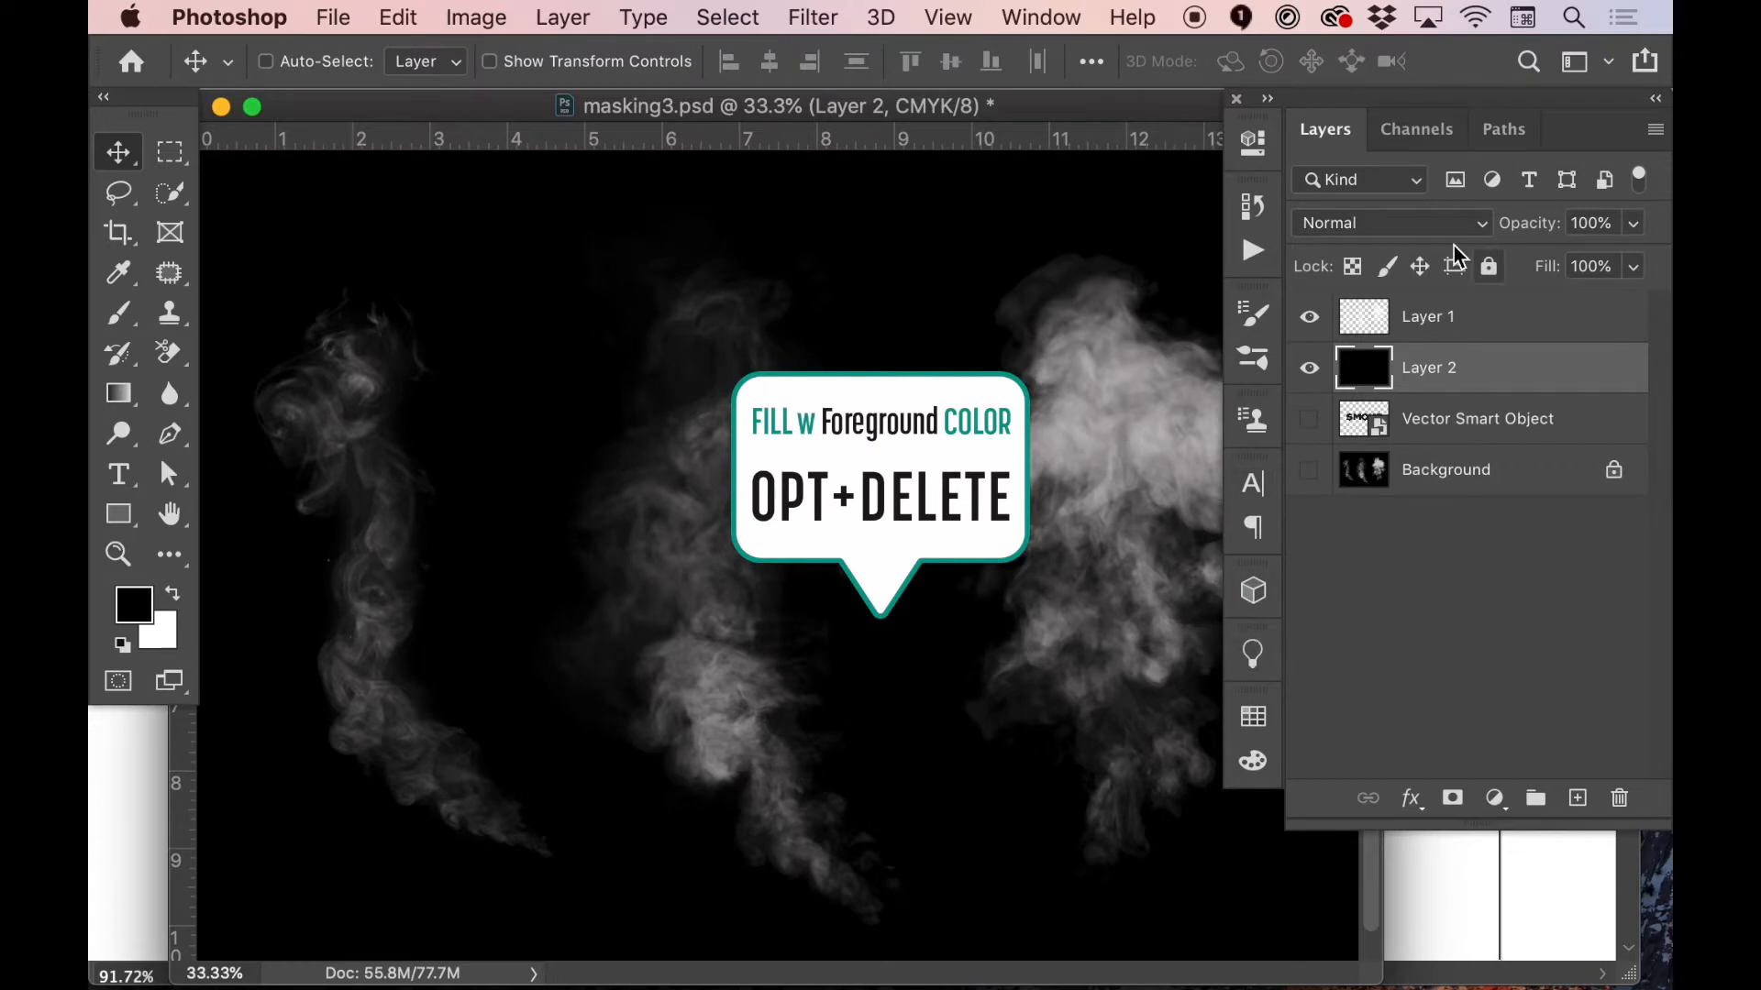
# Rename Layer 1 as smoke, then try shifting its contents and undo the move
pyautogui.doubleClick(1422, 316)
pyautogui.write('d')
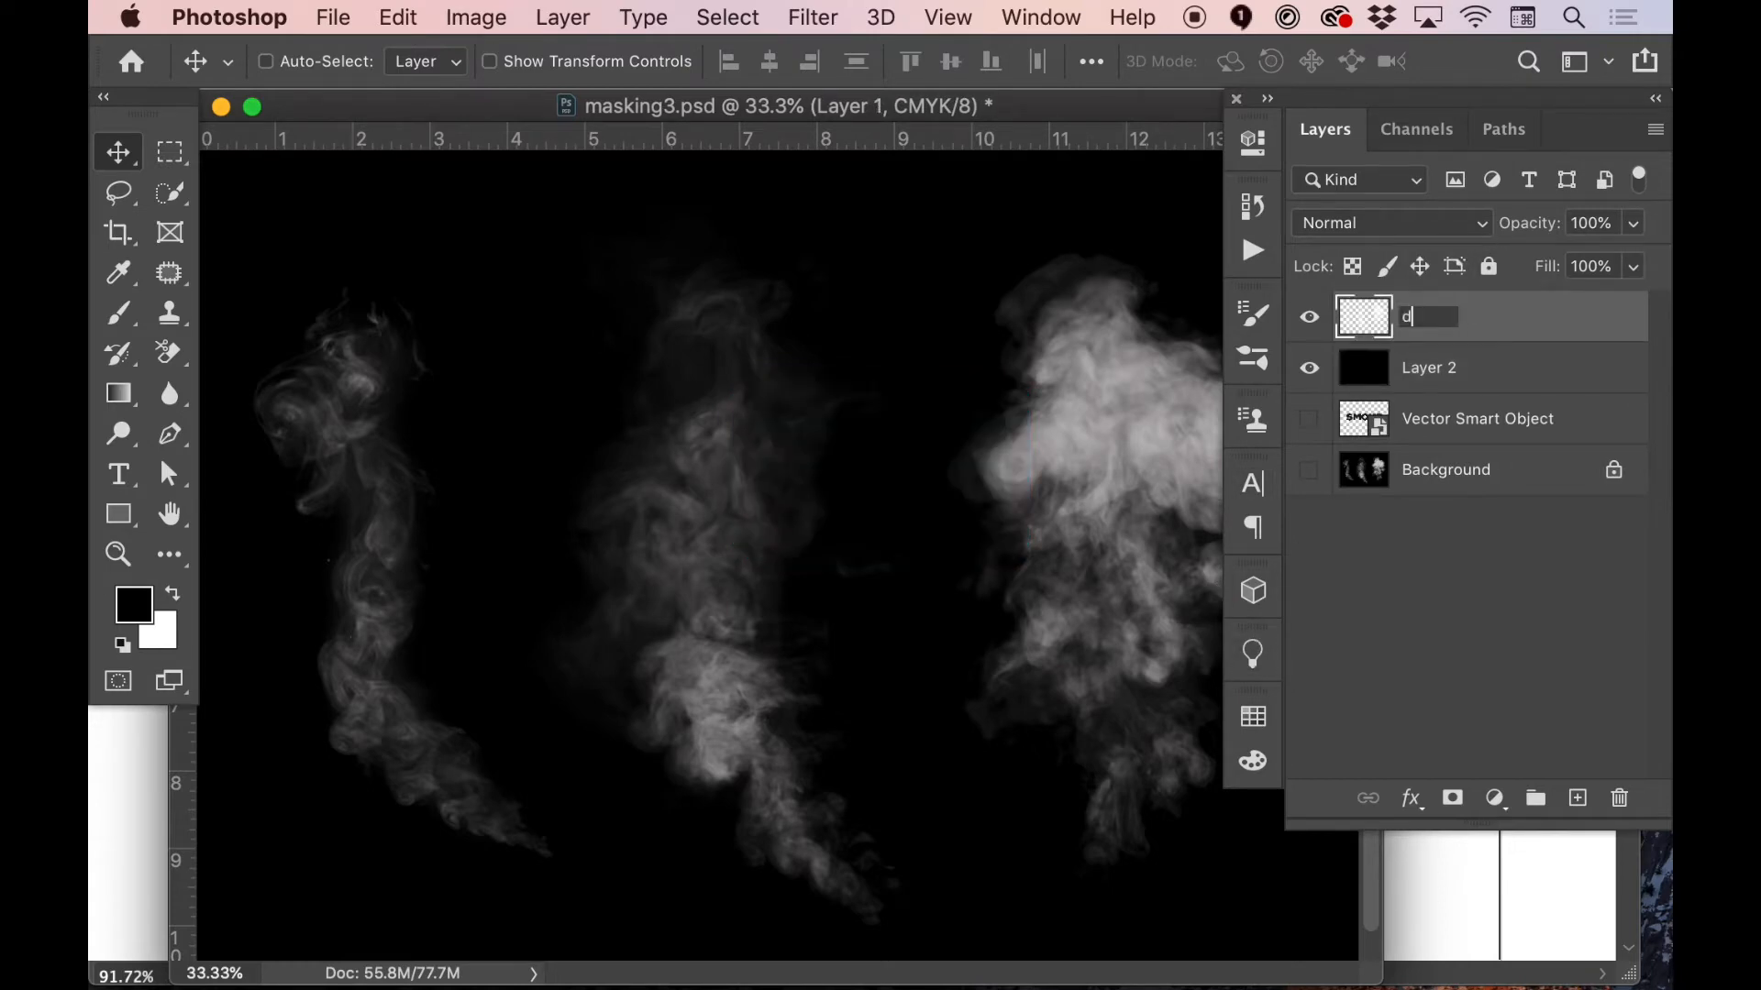
pyautogui.press('Return')
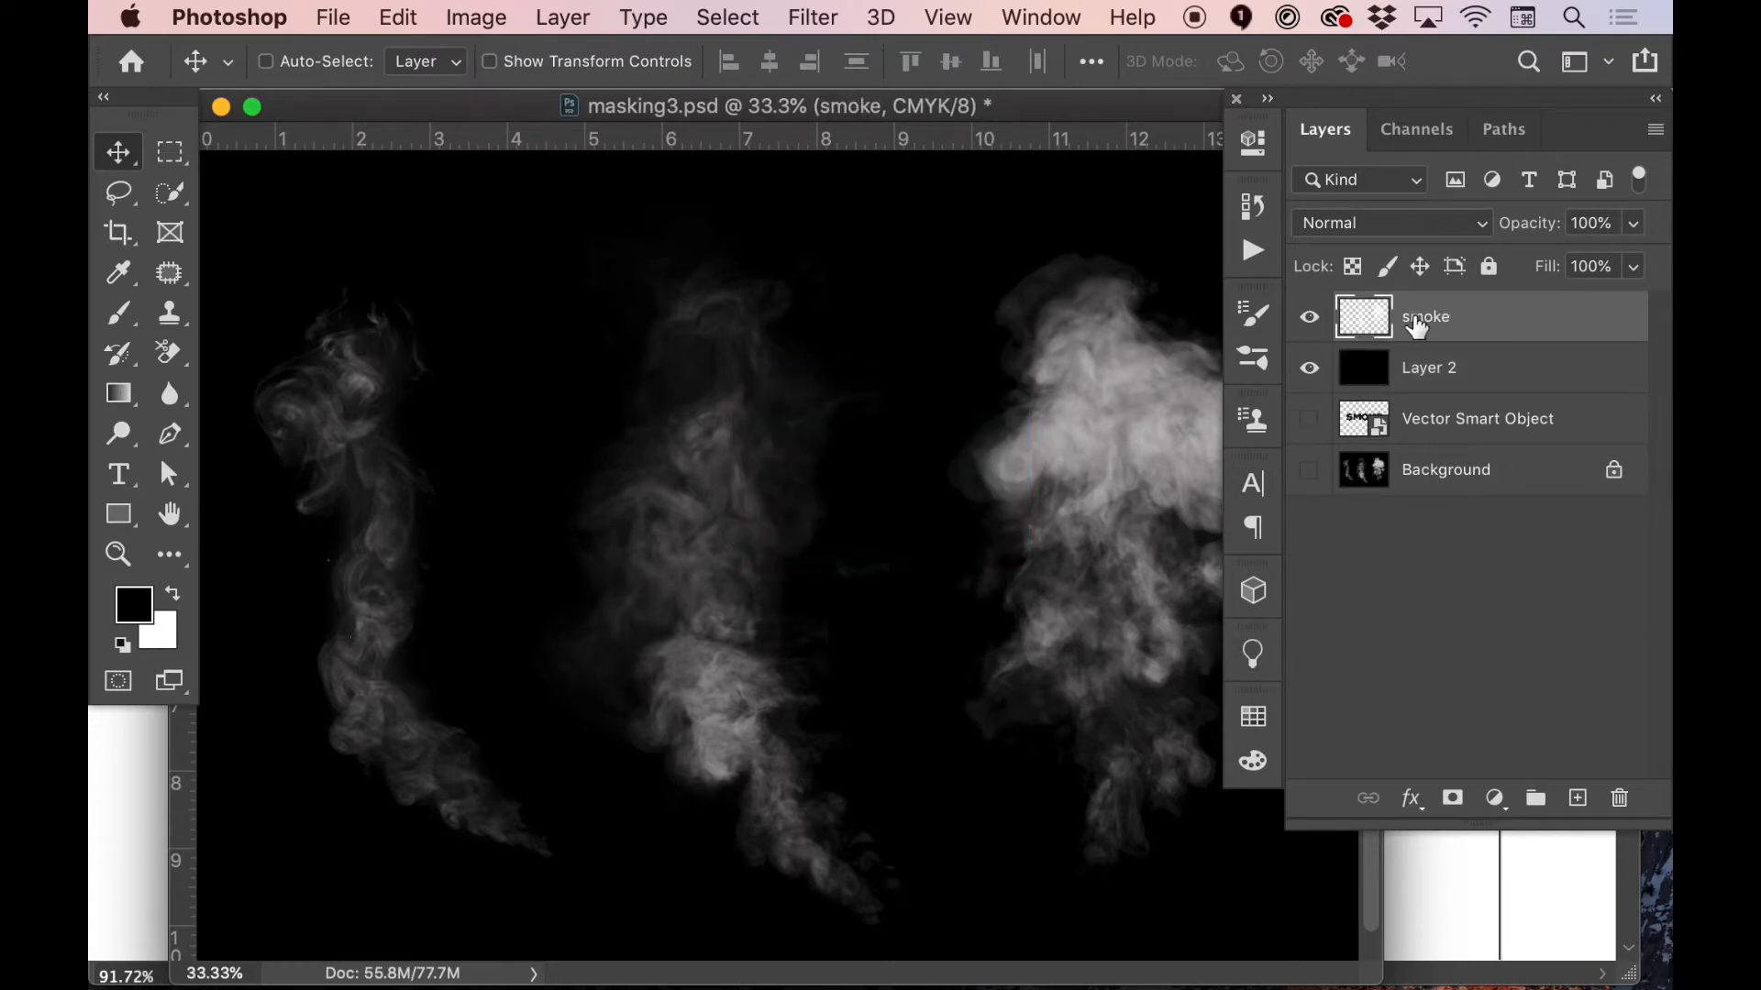
pyautogui.moveTo(1135, 458)
pyautogui.mouseDown()
pyautogui.moveTo(932, 366)
pyautogui.moveTo(1049, 606)
pyautogui.moveTo(1114, 434)
pyautogui.mouseUp()
pyautogui.press('super+z')
# Set the foreground color to a saturated red and fill Layer 2 with it
pyautogui.click(1423, 369)
pyautogui.click(146, 620)
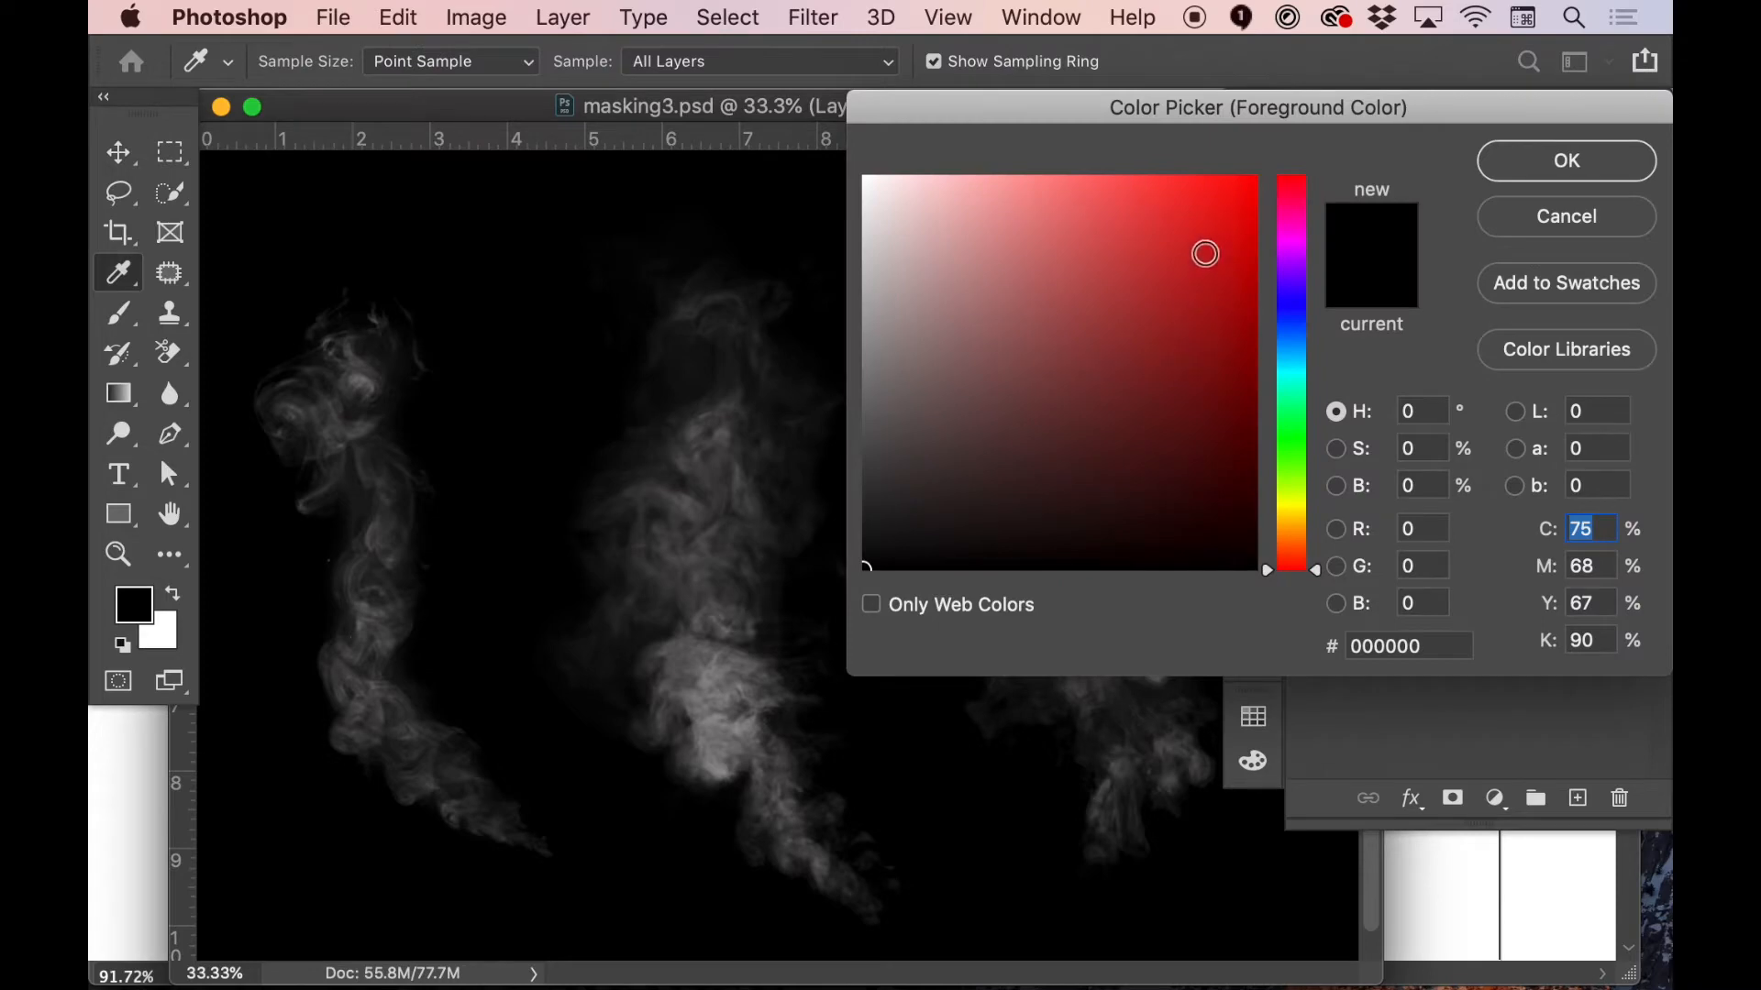
pyautogui.click(1206, 256)
pyautogui.click(1567, 162)
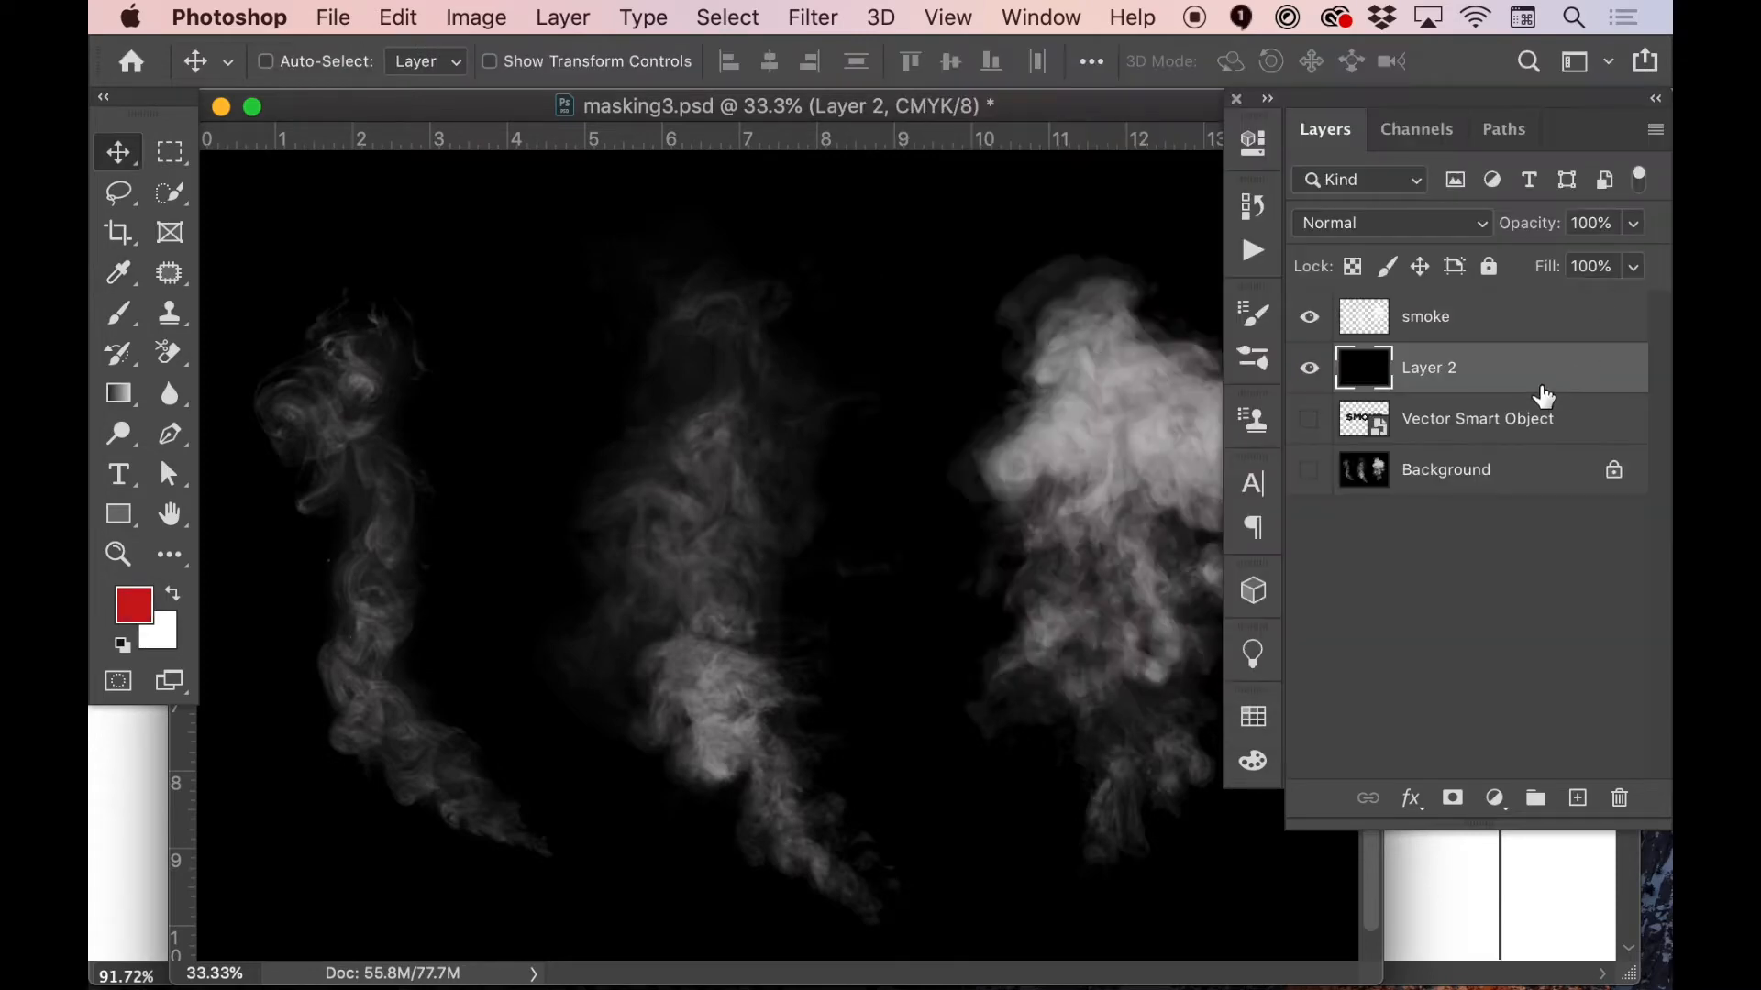
pyautogui.hotkey('alt', 'BackSpace')
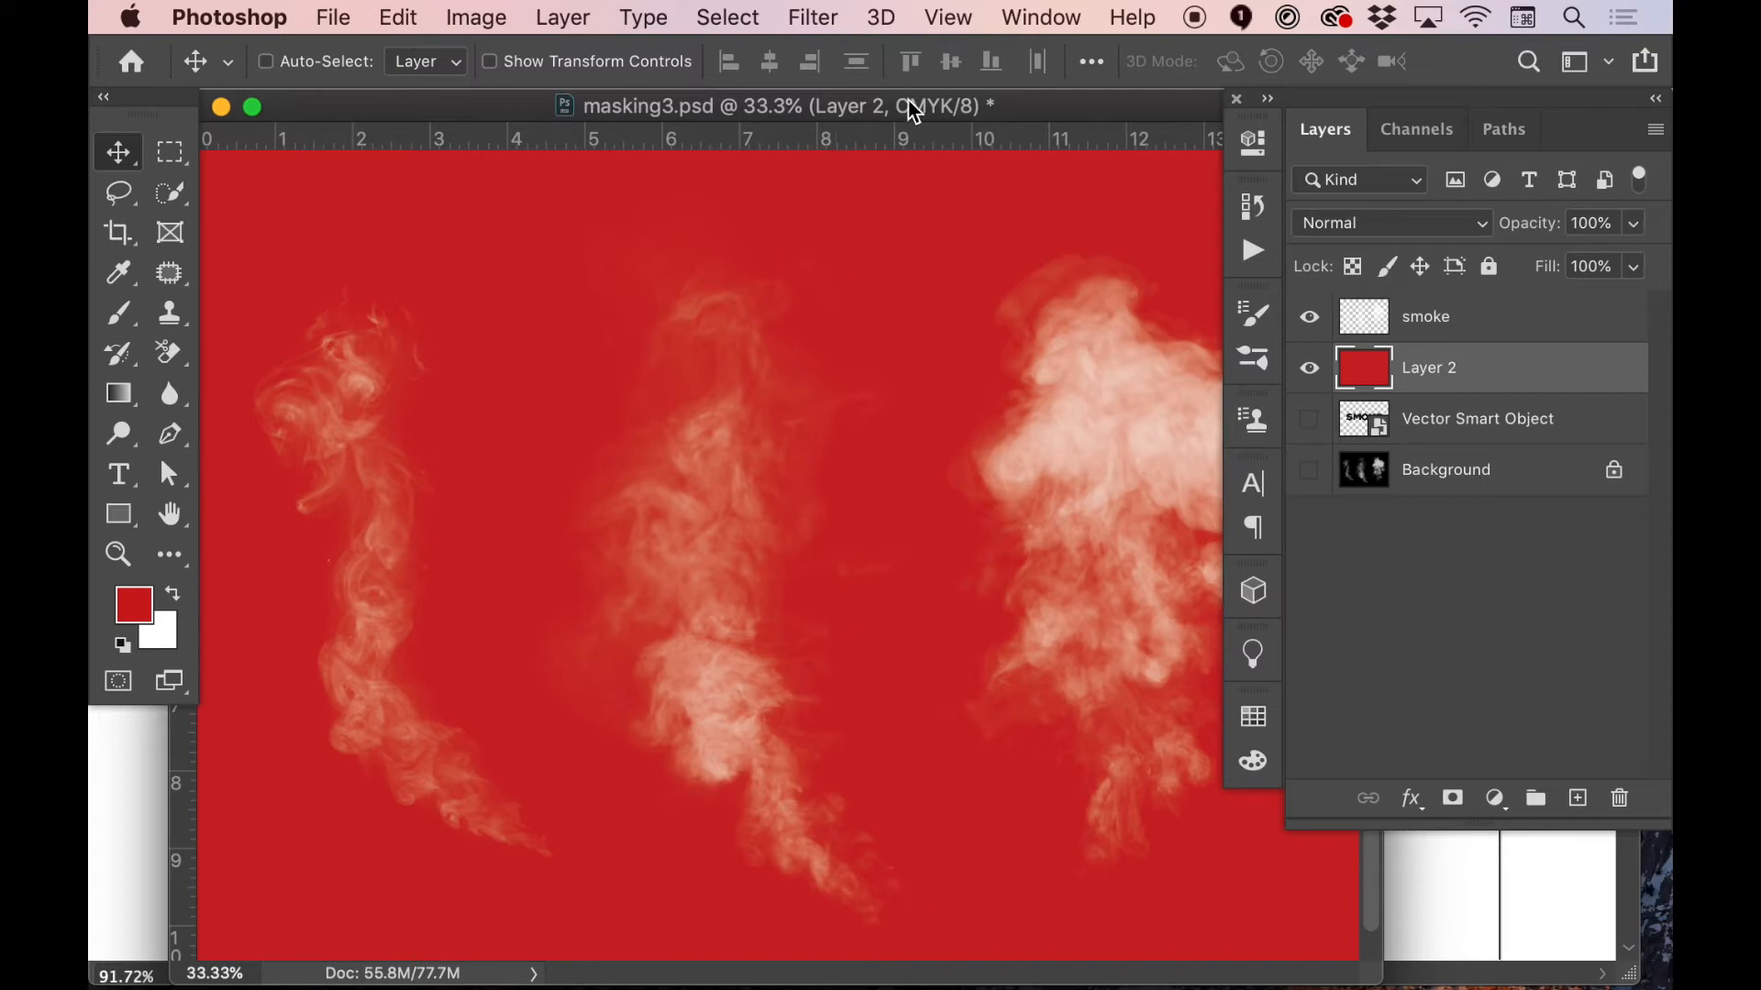
# Lasso individual smoke plumes from the smoke layer and cut them onto their own layers named smoke2 and smoke3
pyautogui.moveTo(908, 108); pyautogui.dragTo(884, 111)
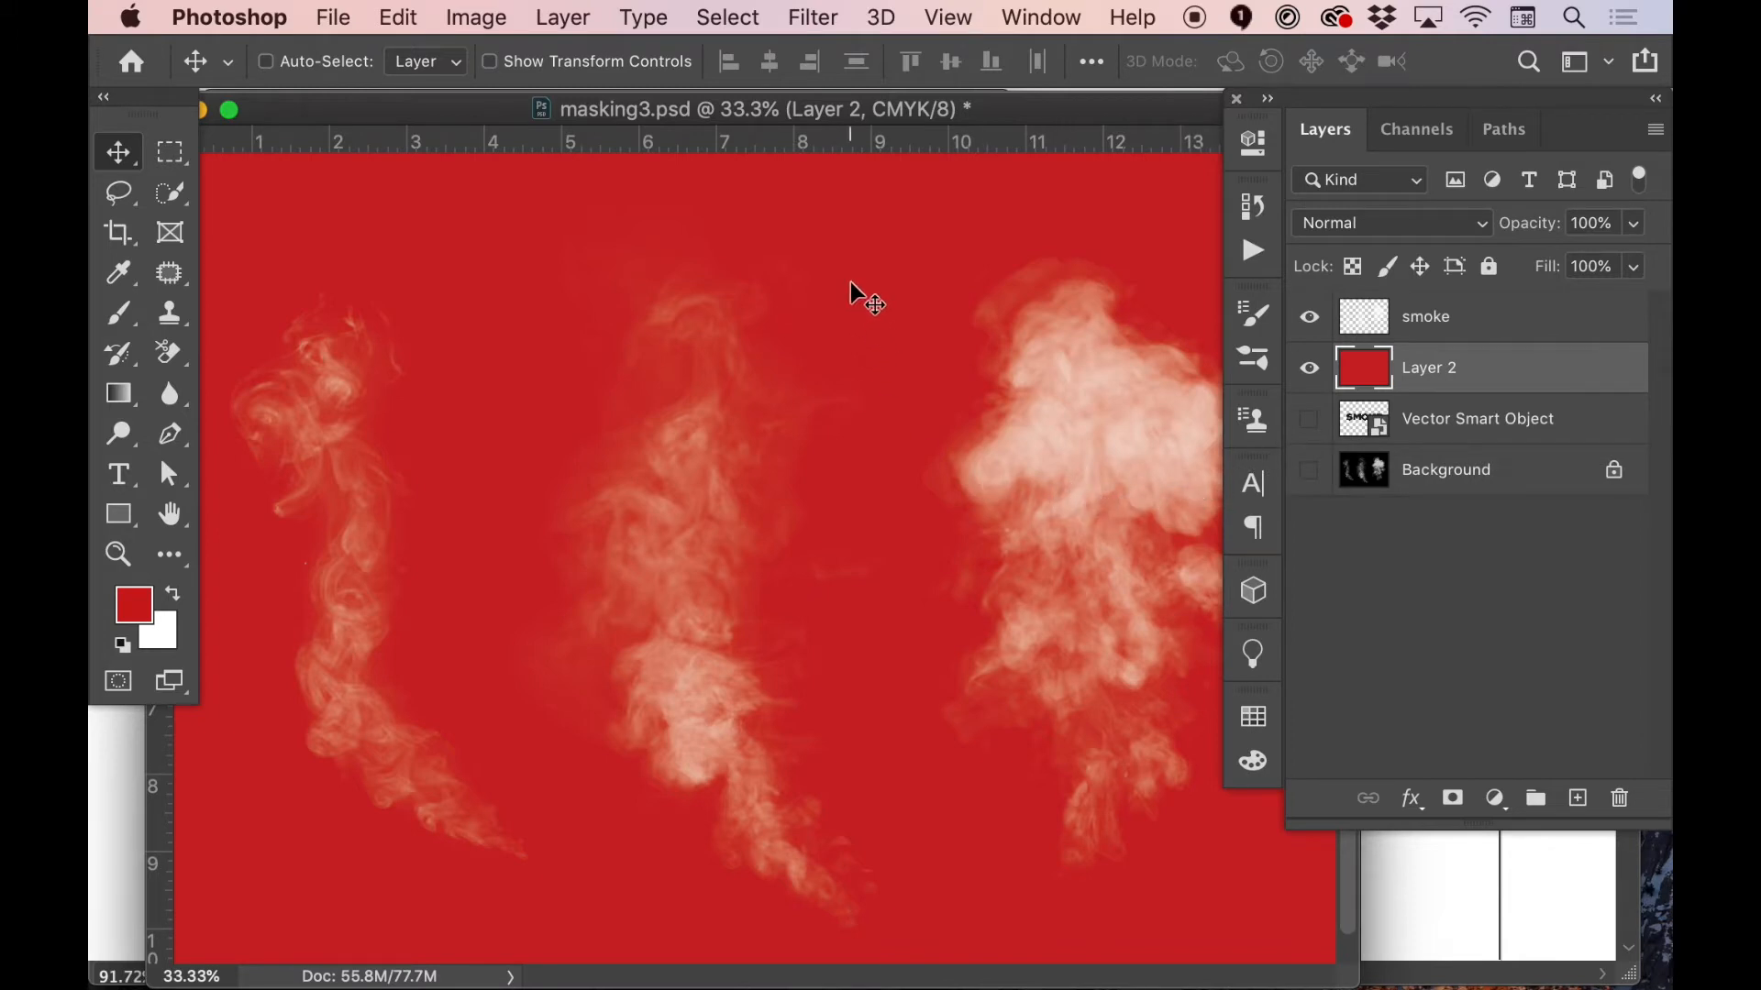
pyautogui.press('l')
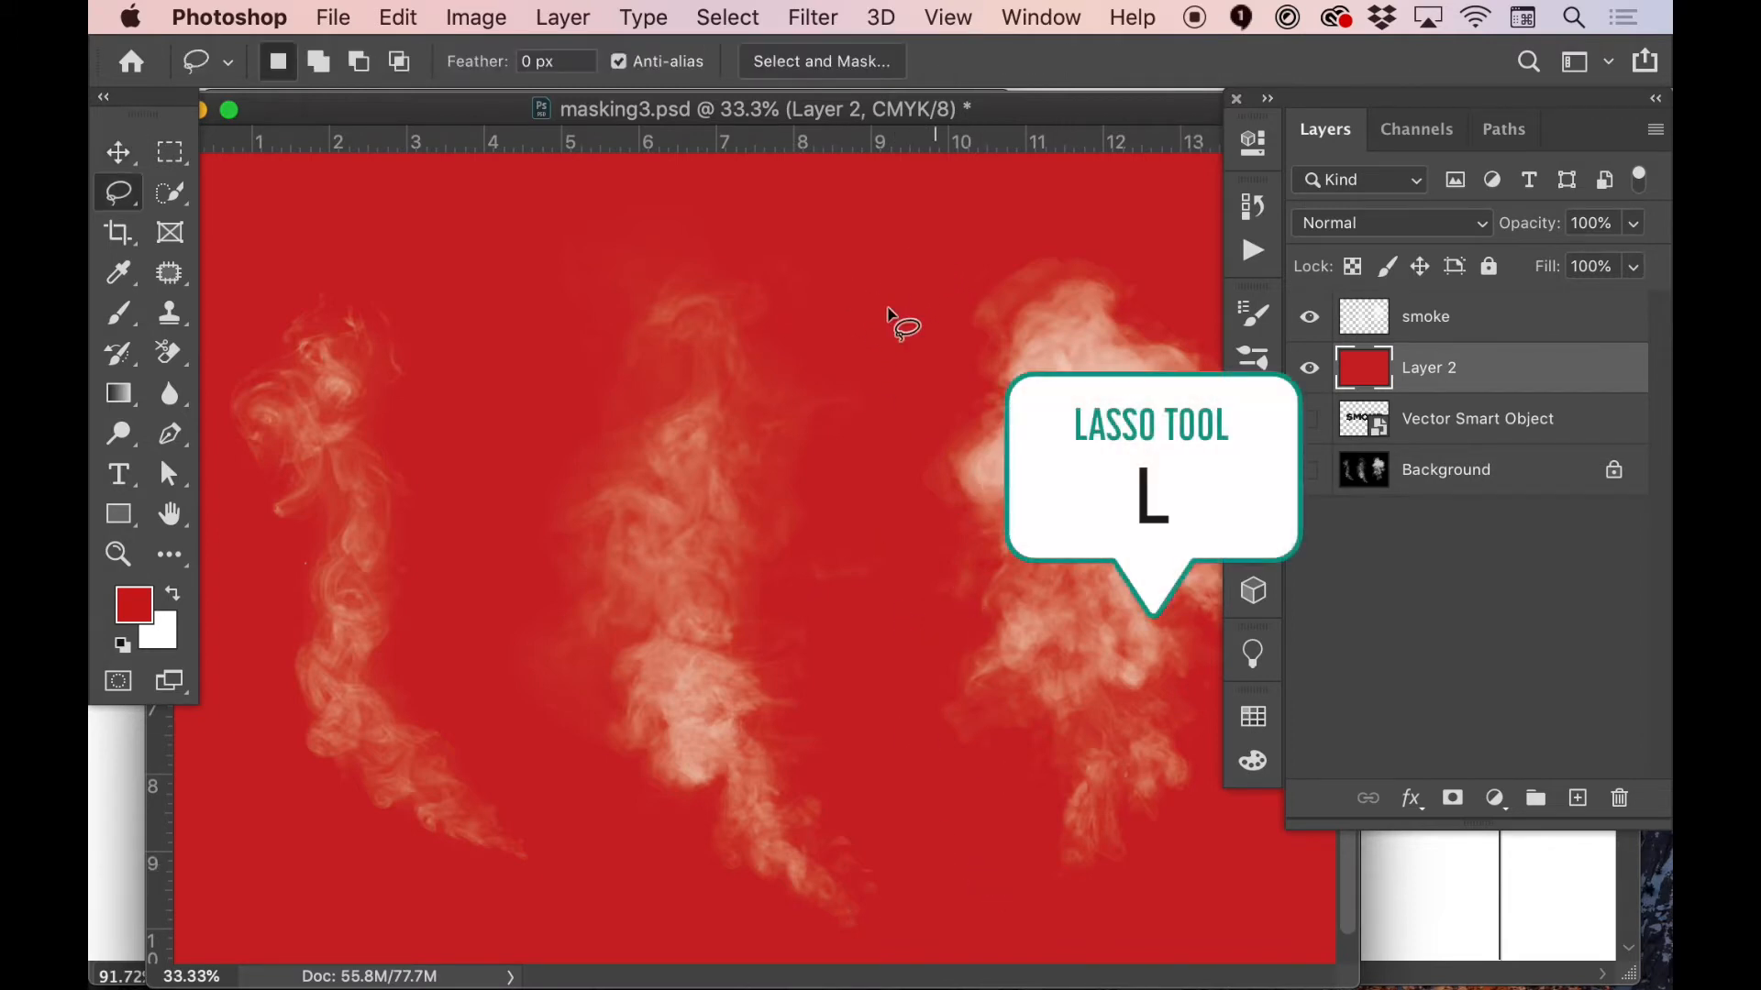
pyautogui.moveTo(899, 259)
pyautogui.mouseDown()
pyautogui.moveTo(903, 587)
pyautogui.moveTo(963, 954)
pyautogui.moveTo(648, 916)
pyautogui.moveTo(898, 259)
pyautogui.mouseUp()
pyautogui.click(1360, 351)
pyautogui.hotkey('ctrl', 'shift', 'j')
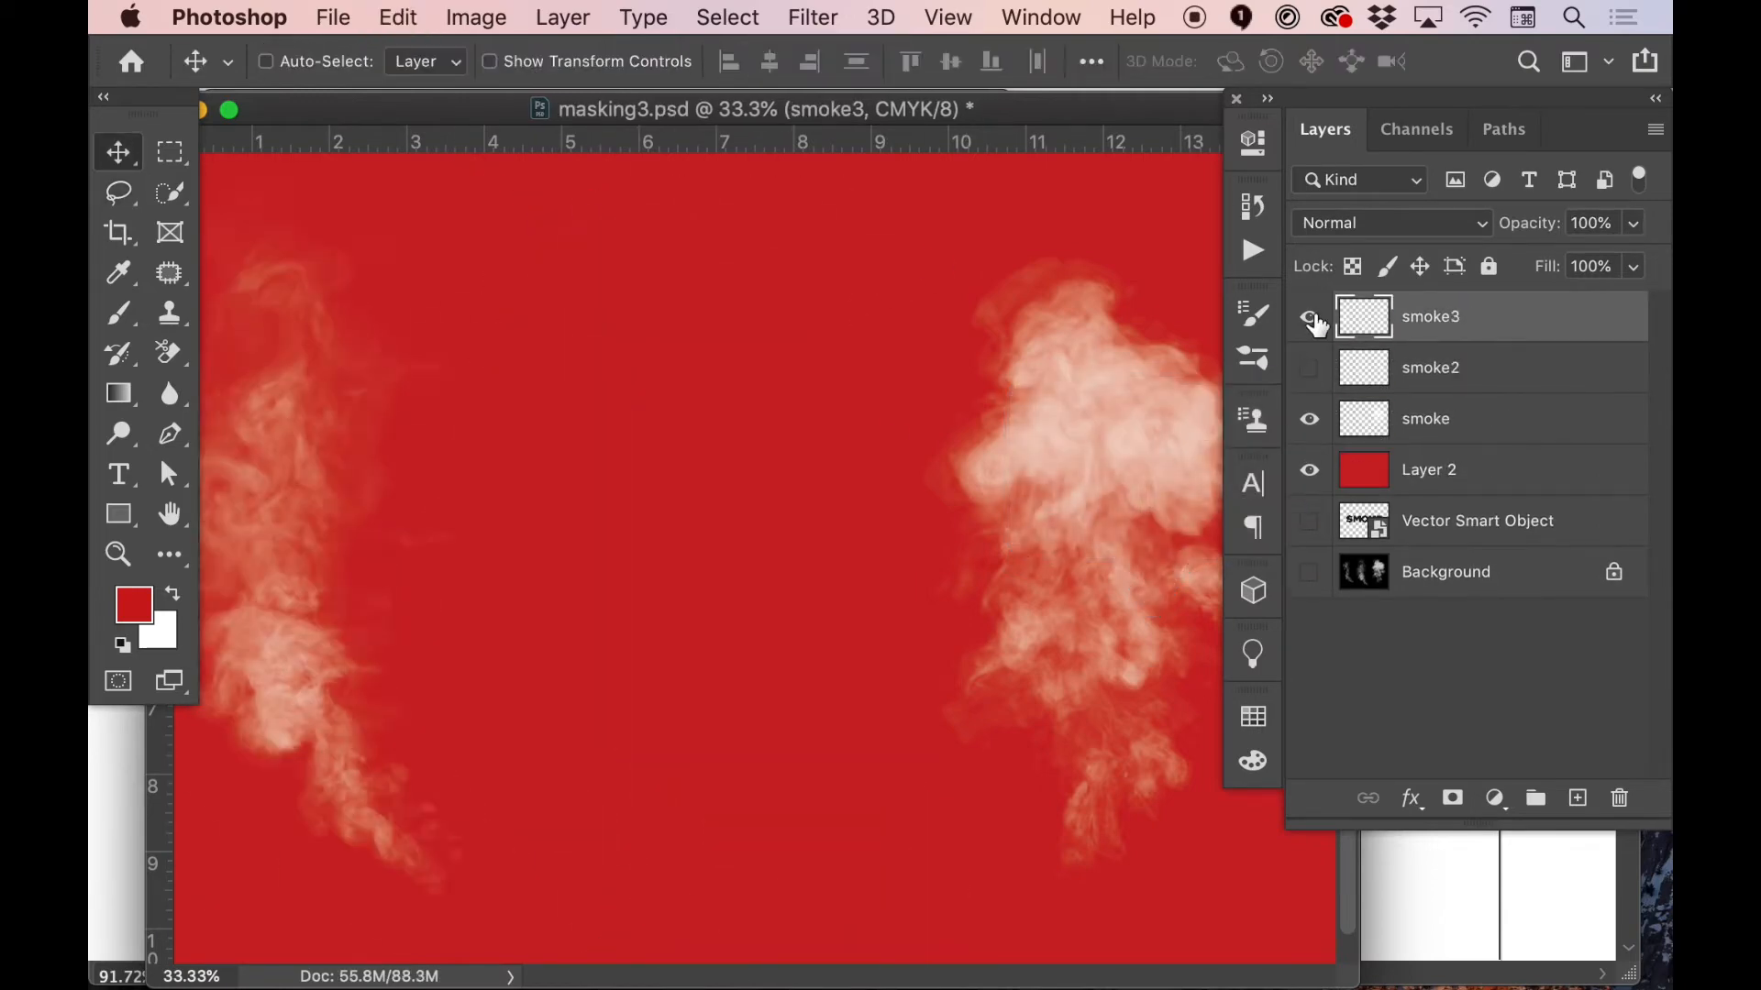
# With smoke2 and smoke3 hidden, duplicate the smoke layer, hide the original and move the copy toward the middle of the canvas
pyautogui.click(1308, 368)
pyautogui.click(1376, 446)
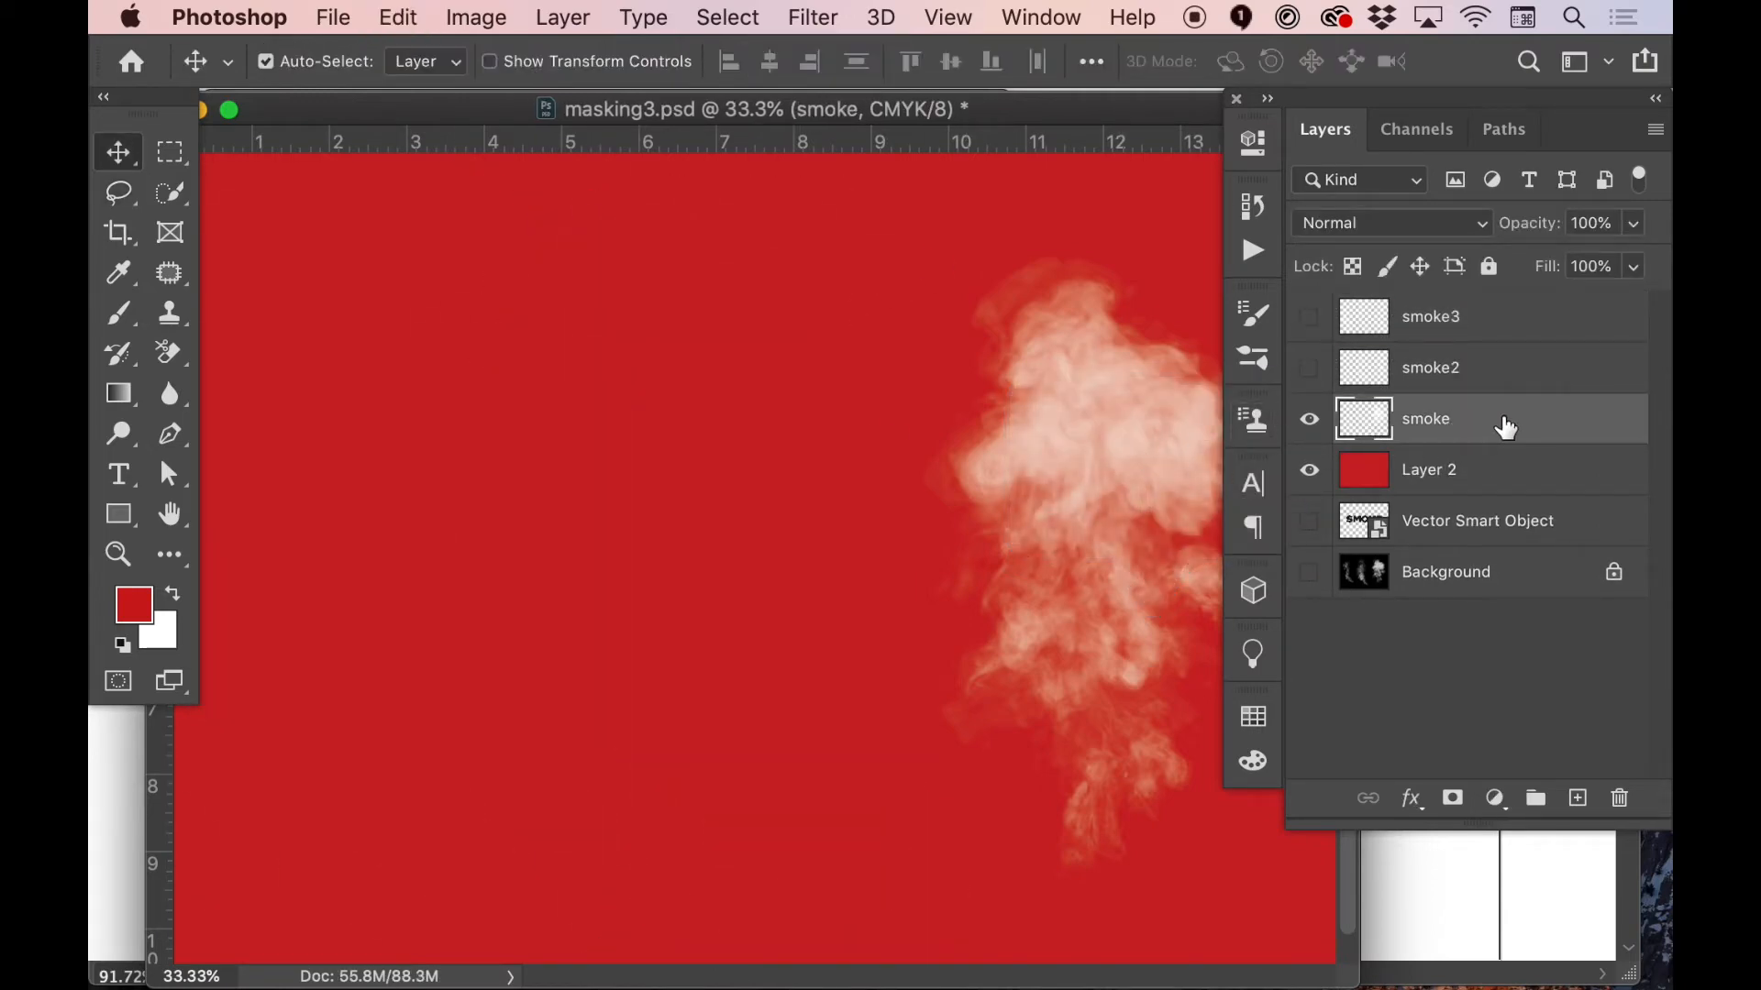
pyautogui.hotkey('ctrl', 'j')
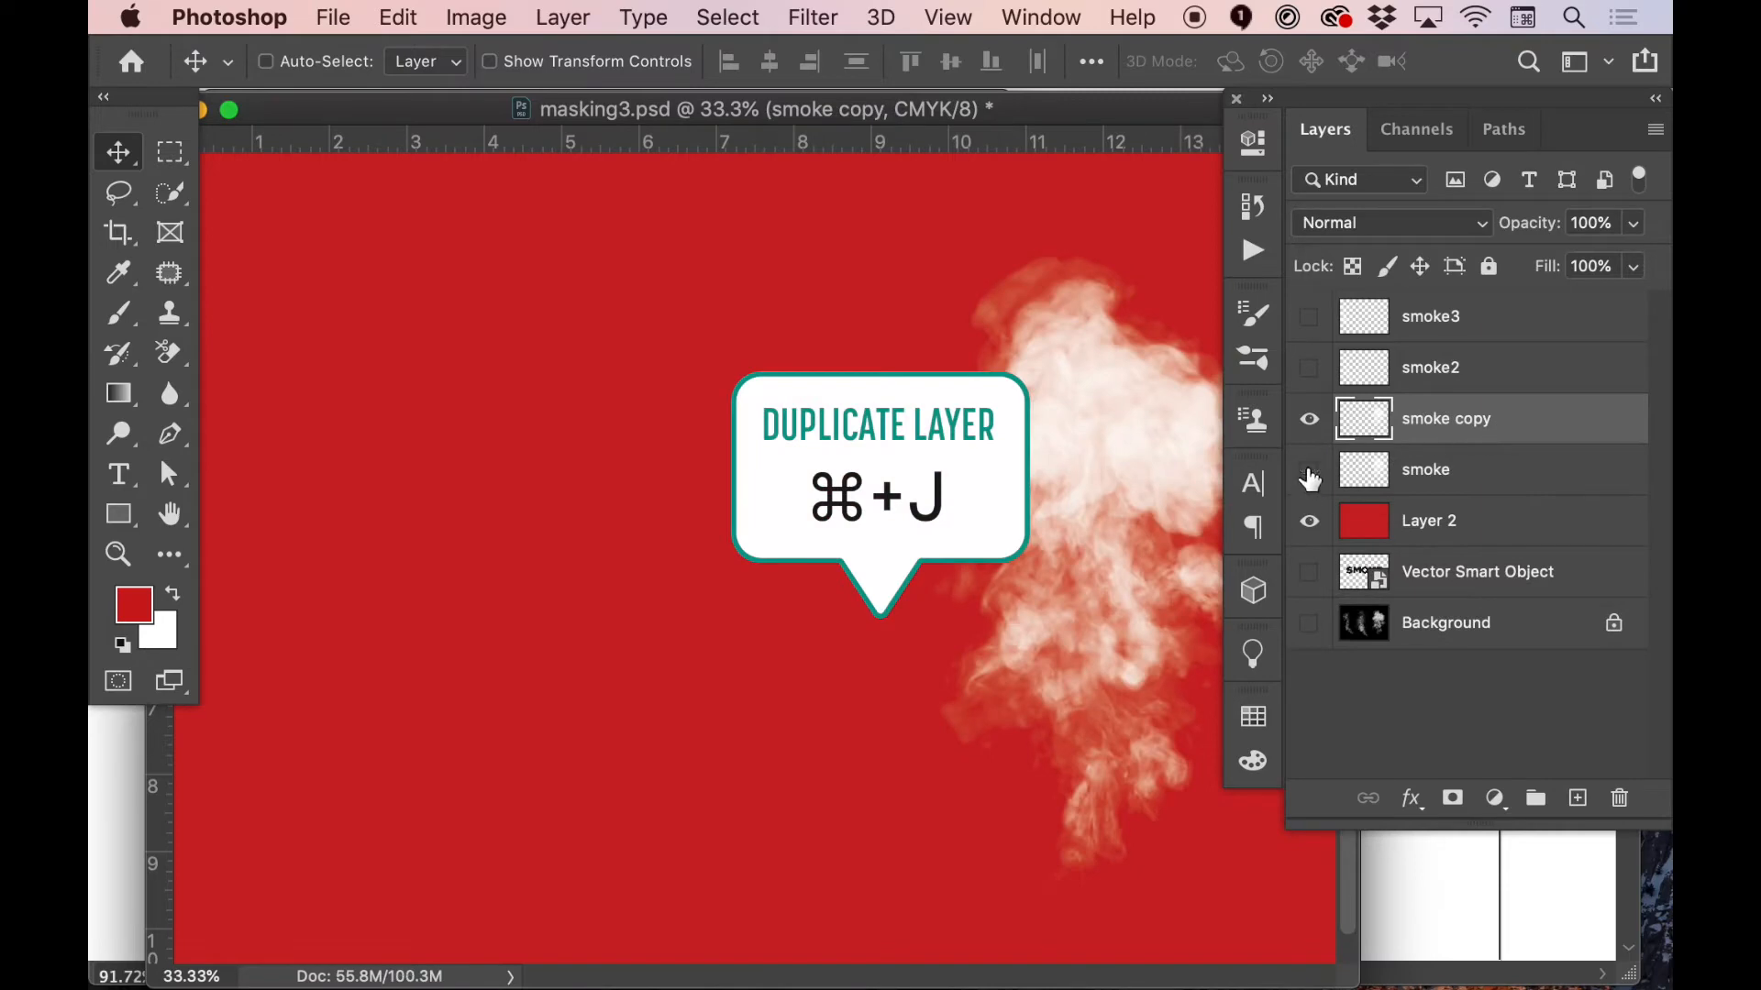
pyautogui.click(1310, 471)
pyautogui.moveTo(1128, 440); pyautogui.dragTo(697, 444)
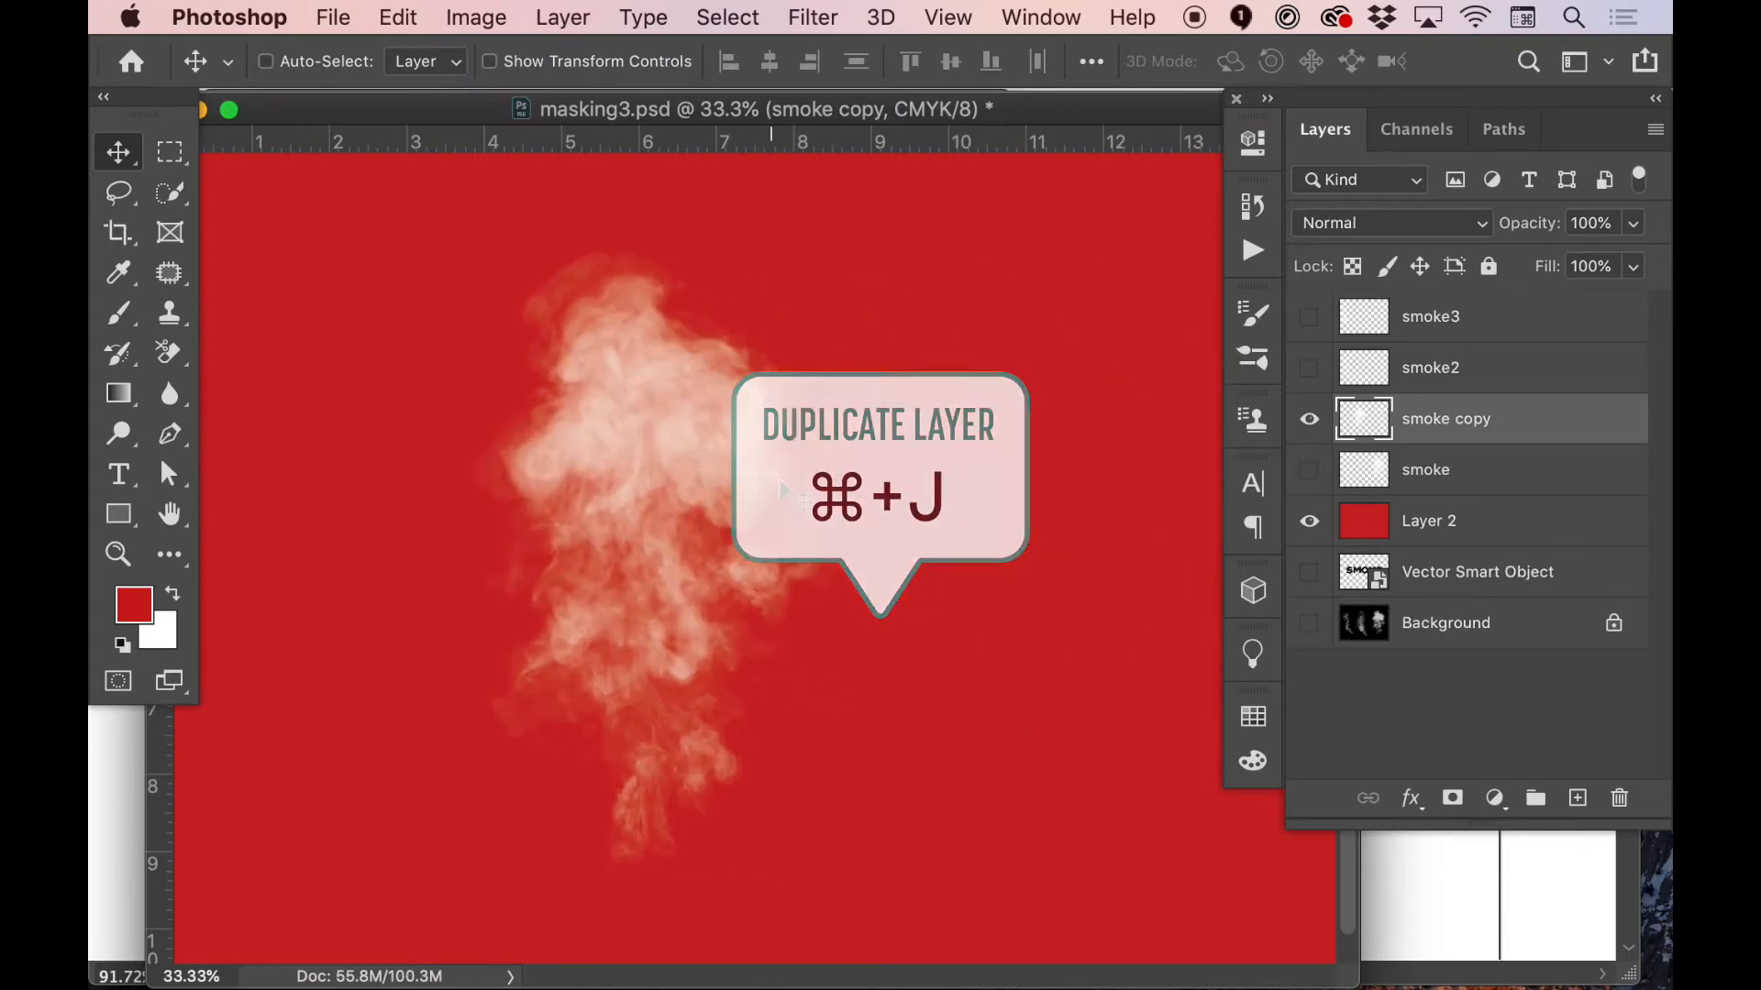
# Free-transform smoke copy to about -81° rotation and 164% scale so the plume lies horizontally across the canvas
pyautogui.hotkey('ctrl', 't')
pyautogui.moveTo(994, 739); pyautogui.dragTo(1159, 636)
pyautogui.moveTo(995, 857); pyautogui.dragTo(1188, 889)
pyautogui.moveTo(837, 551)
pyautogui.mouseDown()
pyautogui.moveTo(839, 674)
pyautogui.moveTo(858, 569)
pyautogui.mouseUp()
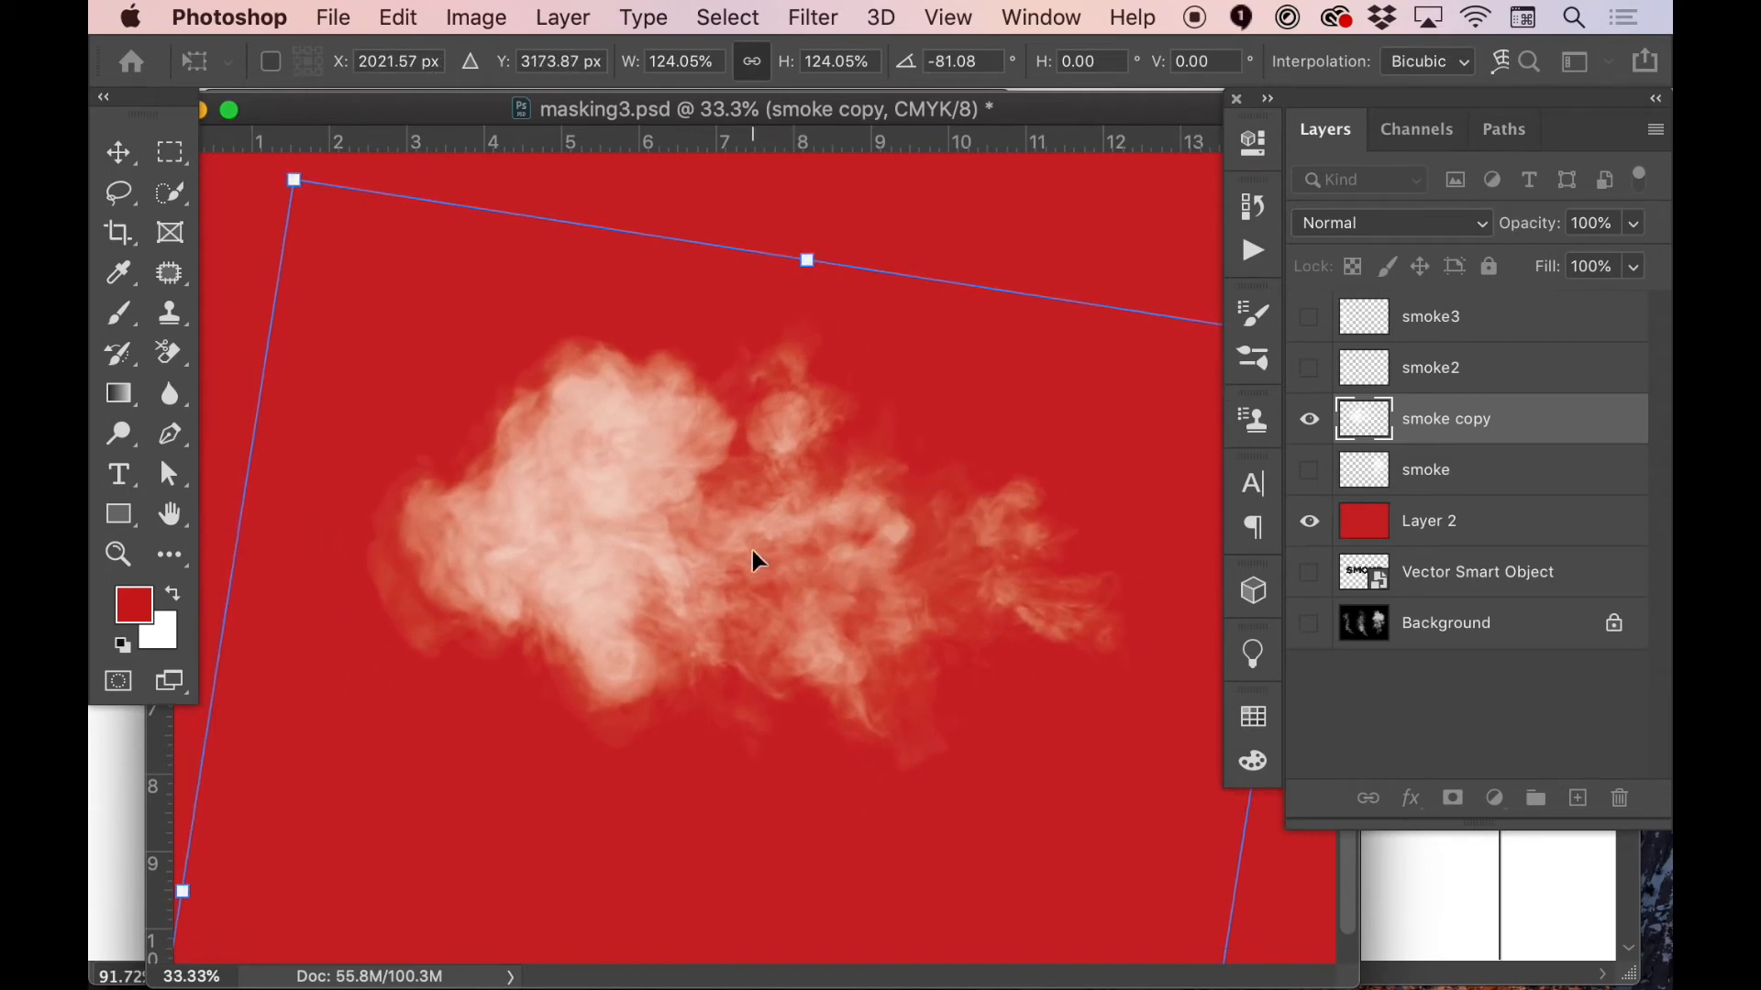
pyautogui.keyDown('alt'); pyautogui.click(734, 548); pyautogui.keyUp('alt')
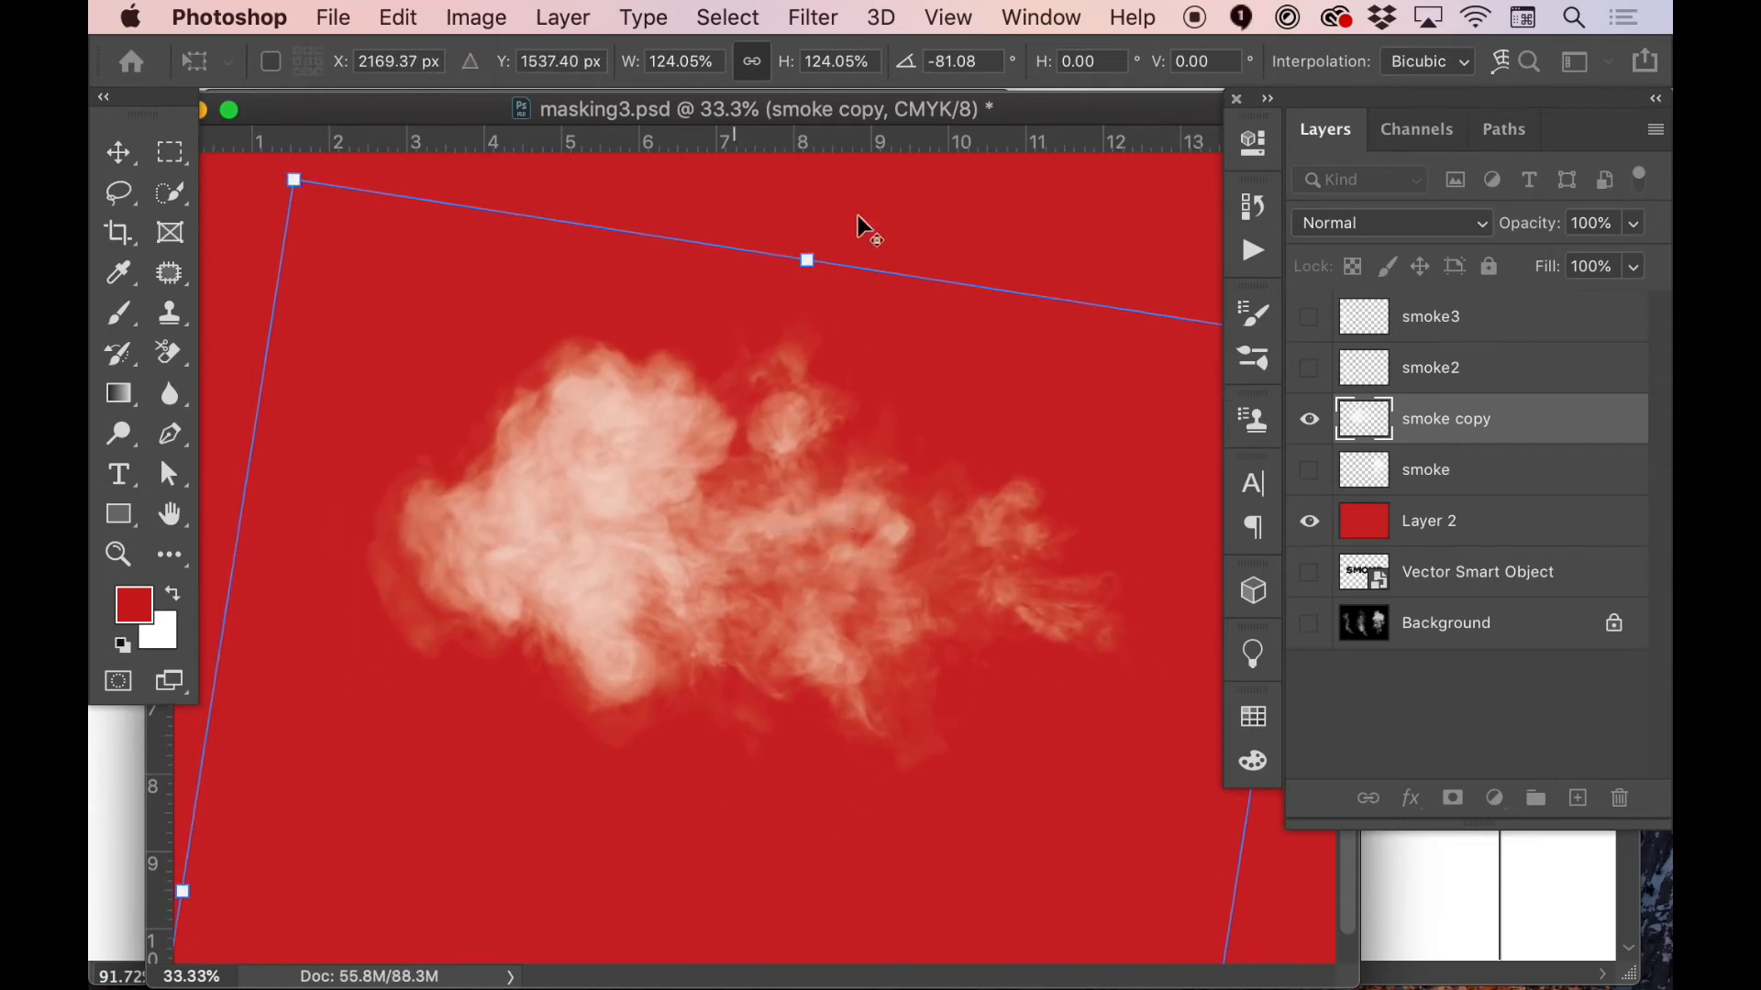
pyautogui.moveTo(807, 261); pyautogui.dragTo(841, 176)
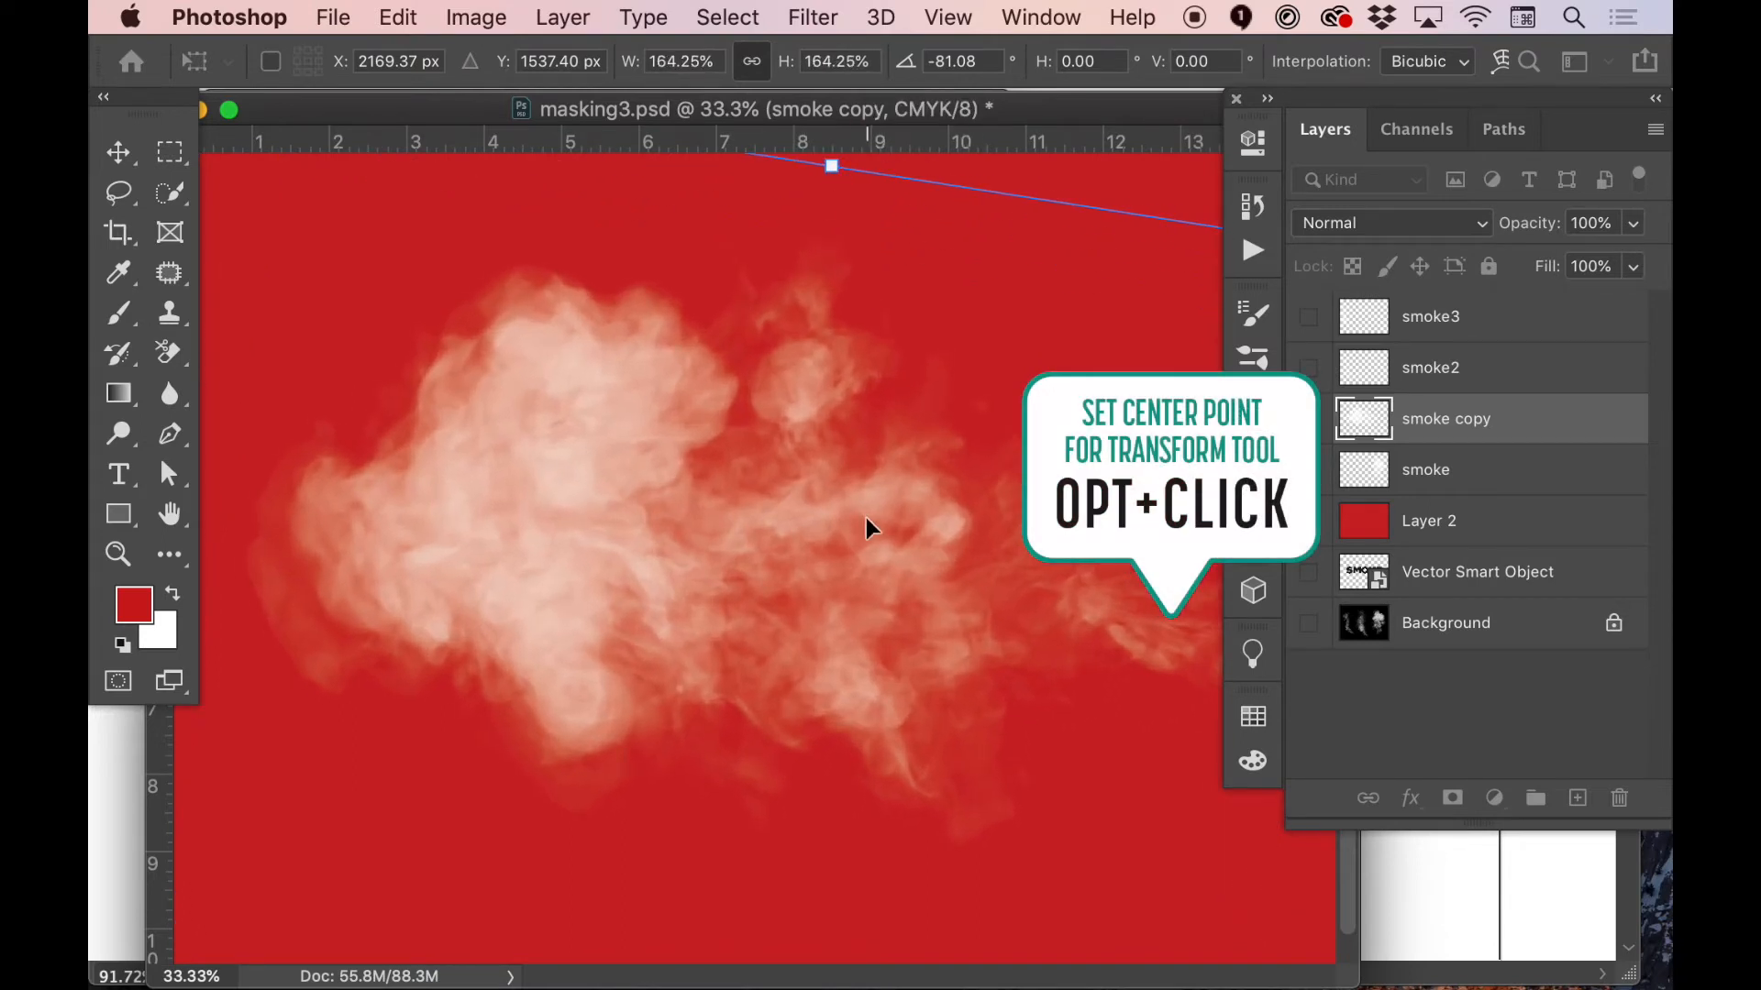
pyautogui.moveTo(866, 519); pyautogui.dragTo(832, 514)
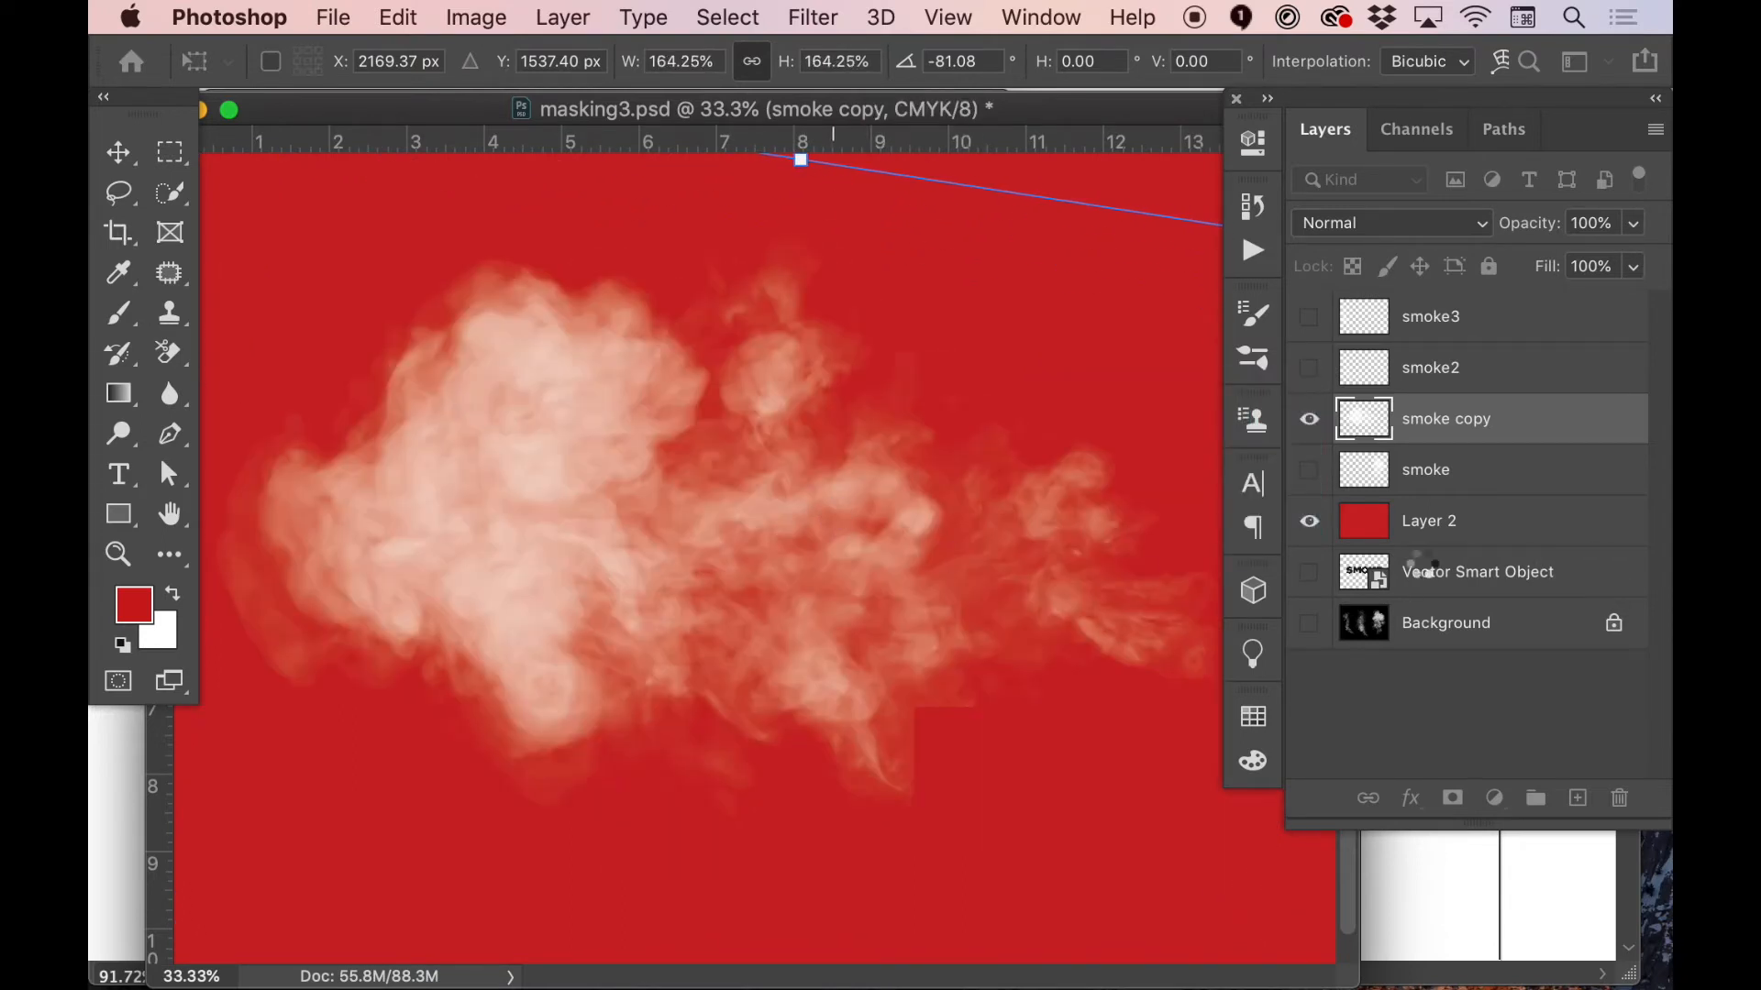
pyautogui.press('Return')
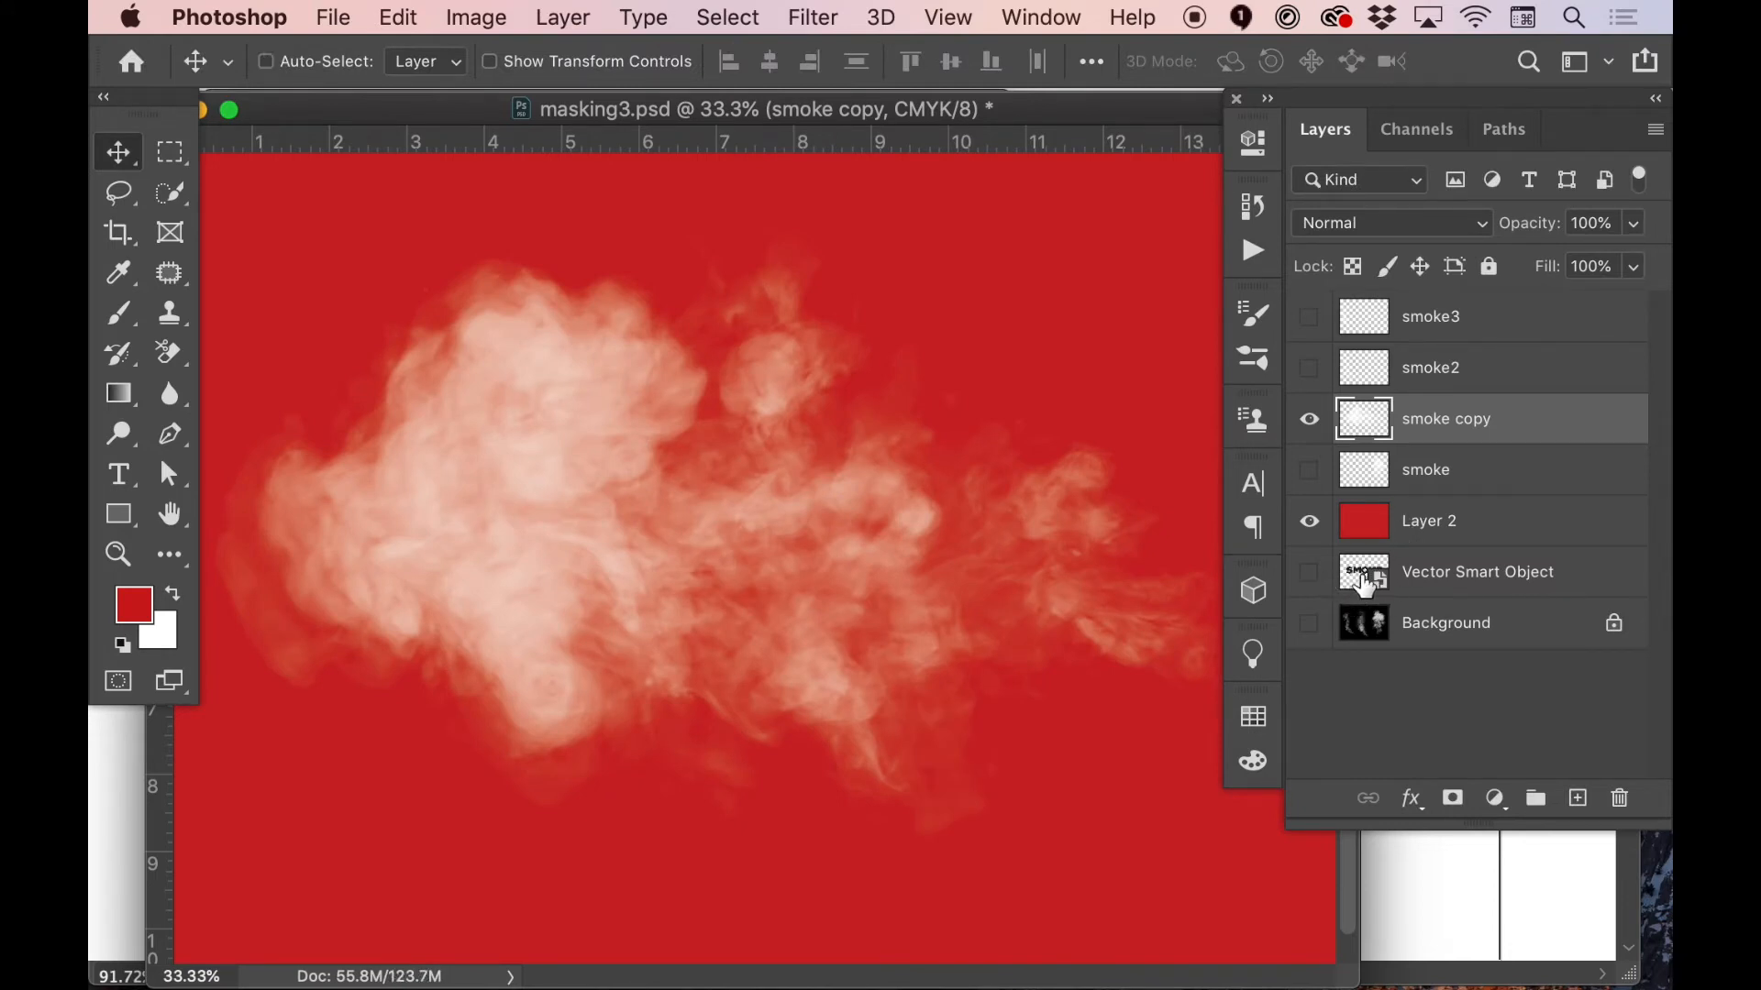
# Load the lettering outline of the hidden Vector Smart Object as a selection and use it as a layer mask on smoke copy
pyautogui.click(1310, 522)
pyautogui.click(1310, 573)
pyautogui.click(1309, 573)
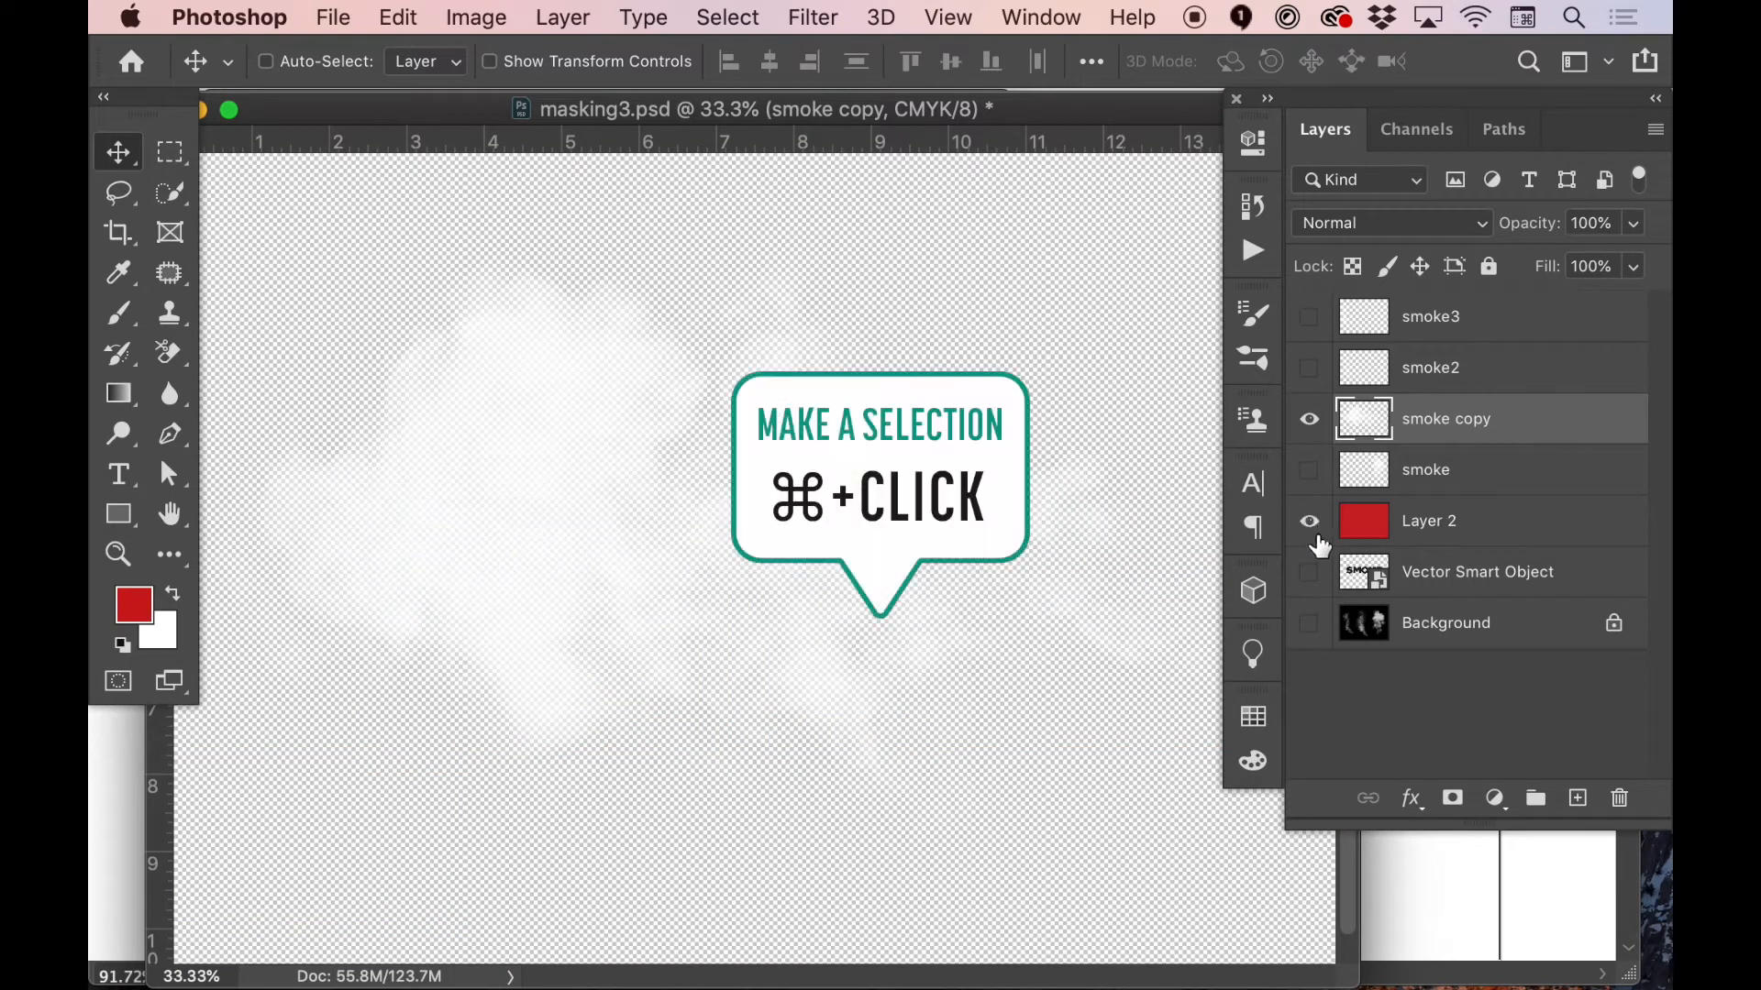
pyautogui.click(1310, 522)
pyautogui.keyDown('super'); pyautogui.click(1362, 575); pyautogui.keyUp('super')
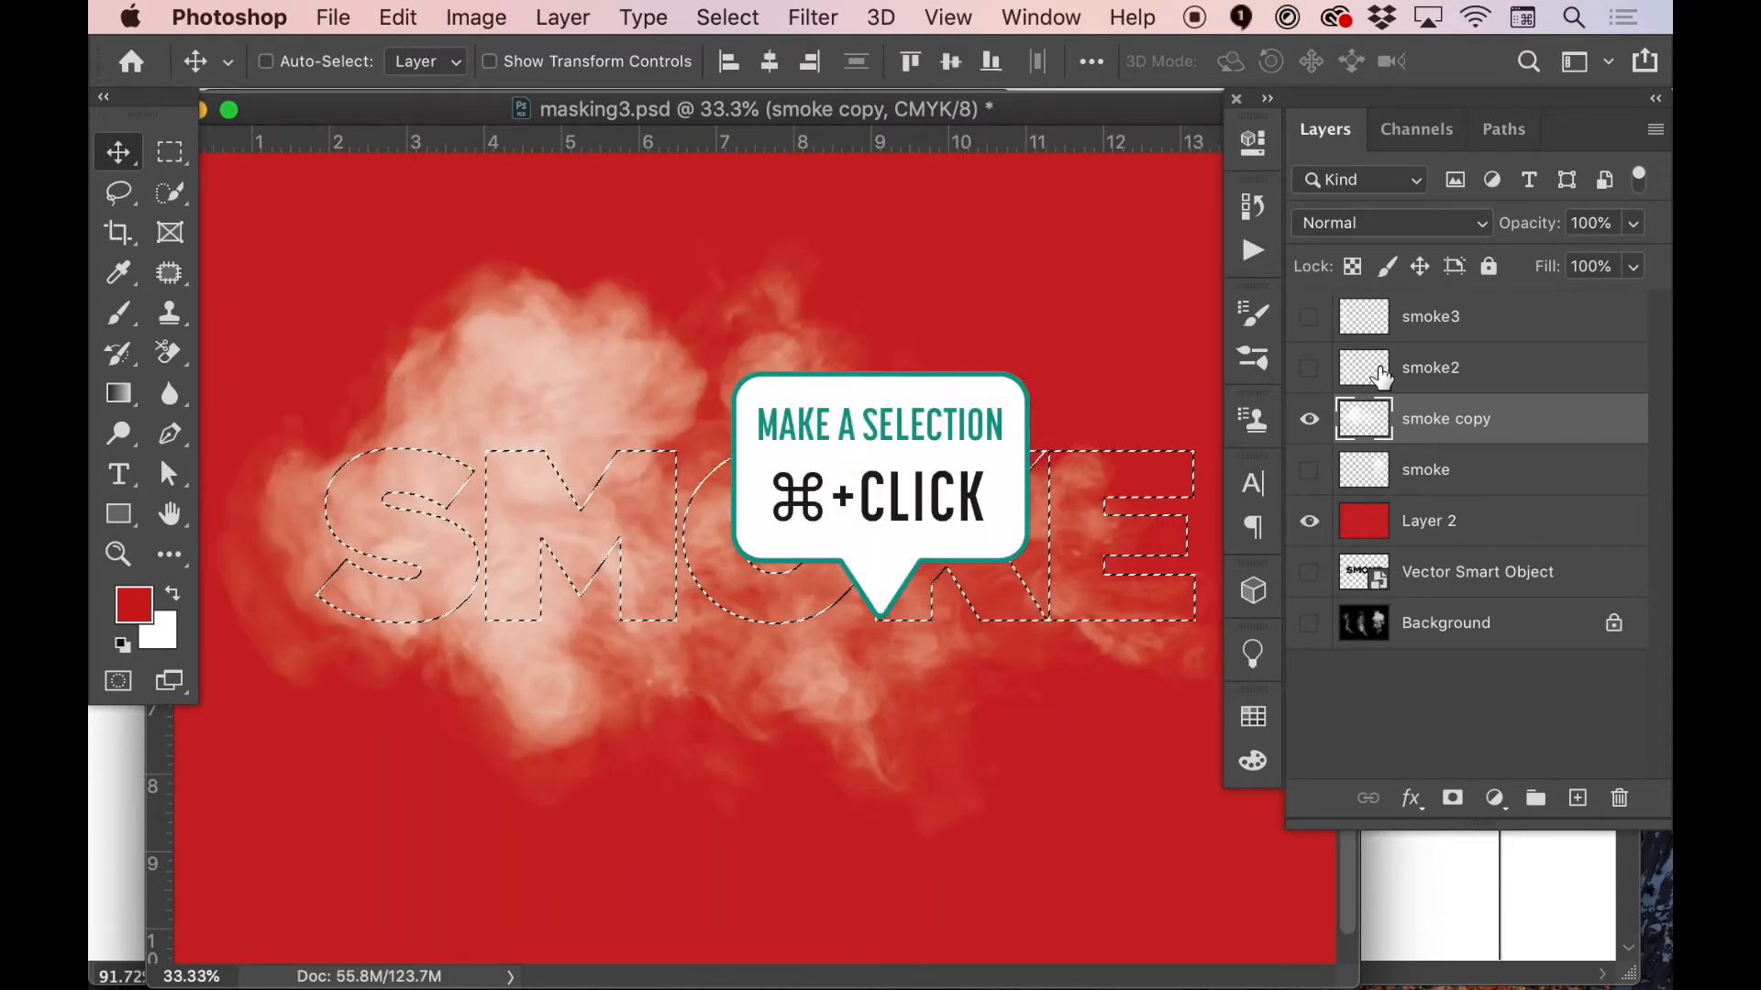
pyautogui.click(1451, 798)
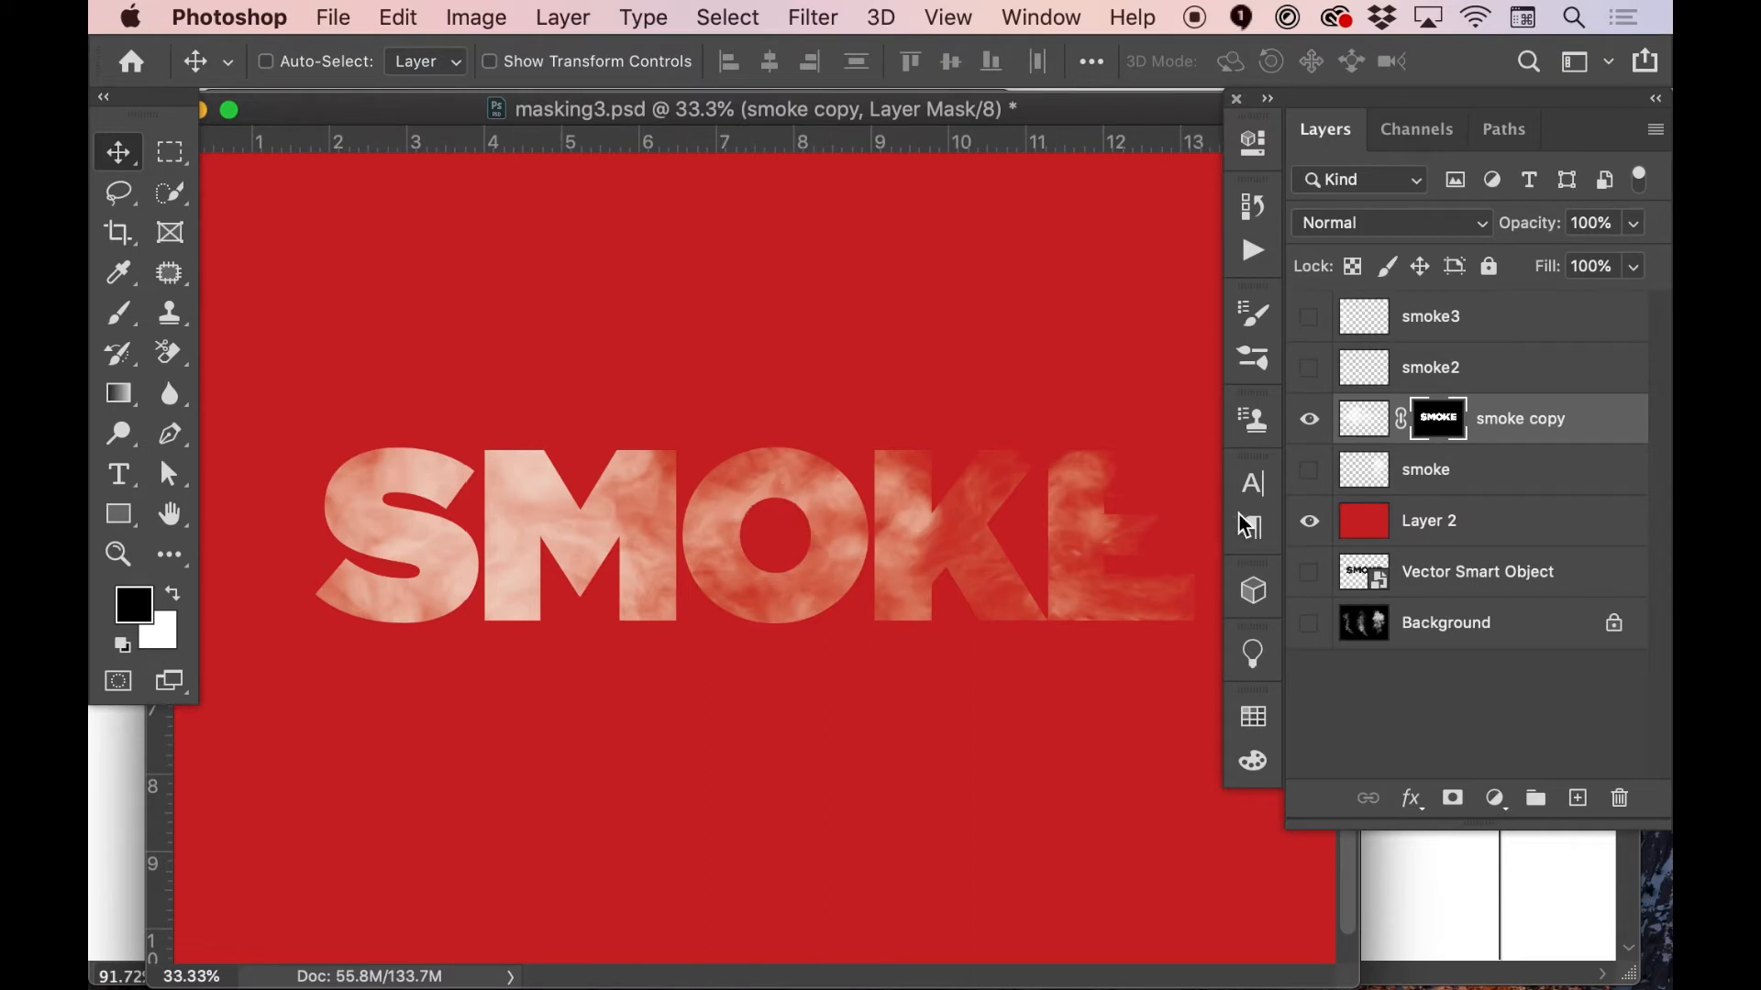
# Reposition the smoke image independently of its unlinked mask and scale it to 124% about a centre point in the middle of the lettering
pyautogui.click(1365, 419)
pyautogui.moveTo(390, 613); pyautogui.dragTo(497, 562)
pyautogui.press('super+t')
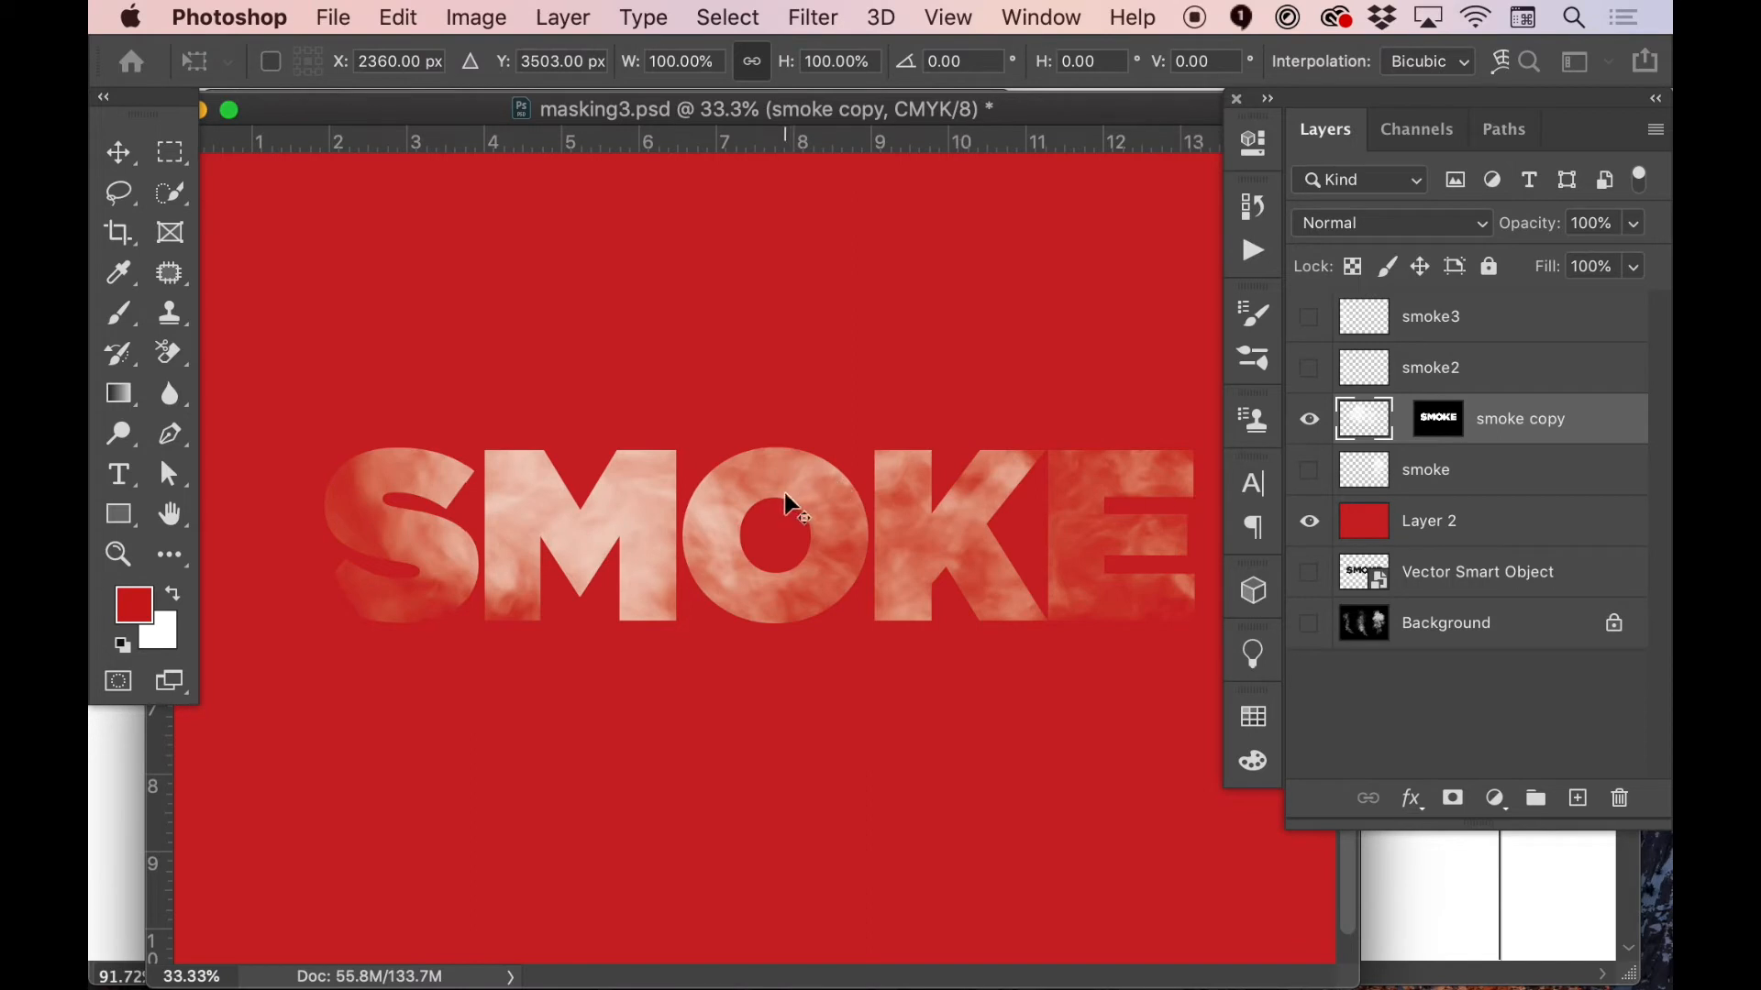
pyautogui.press('super+minus')
pyautogui.press('super+minus')
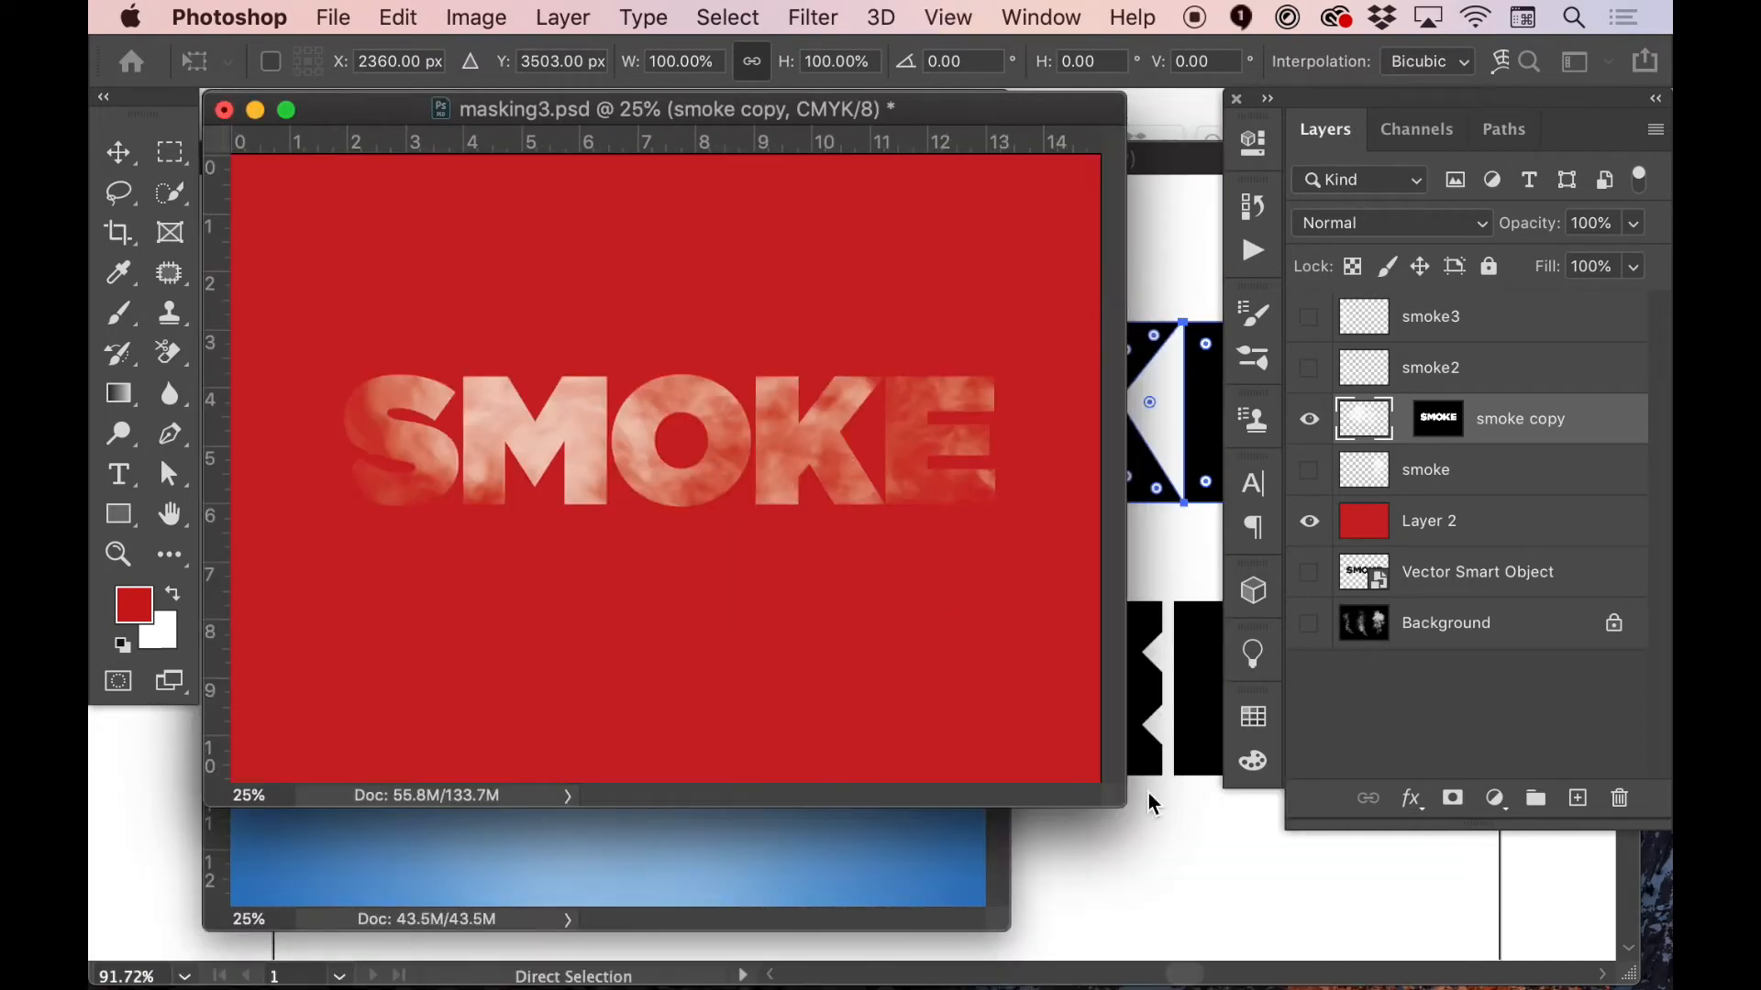
pyautogui.moveTo(816, 600); pyautogui.dragTo(1245, 914)
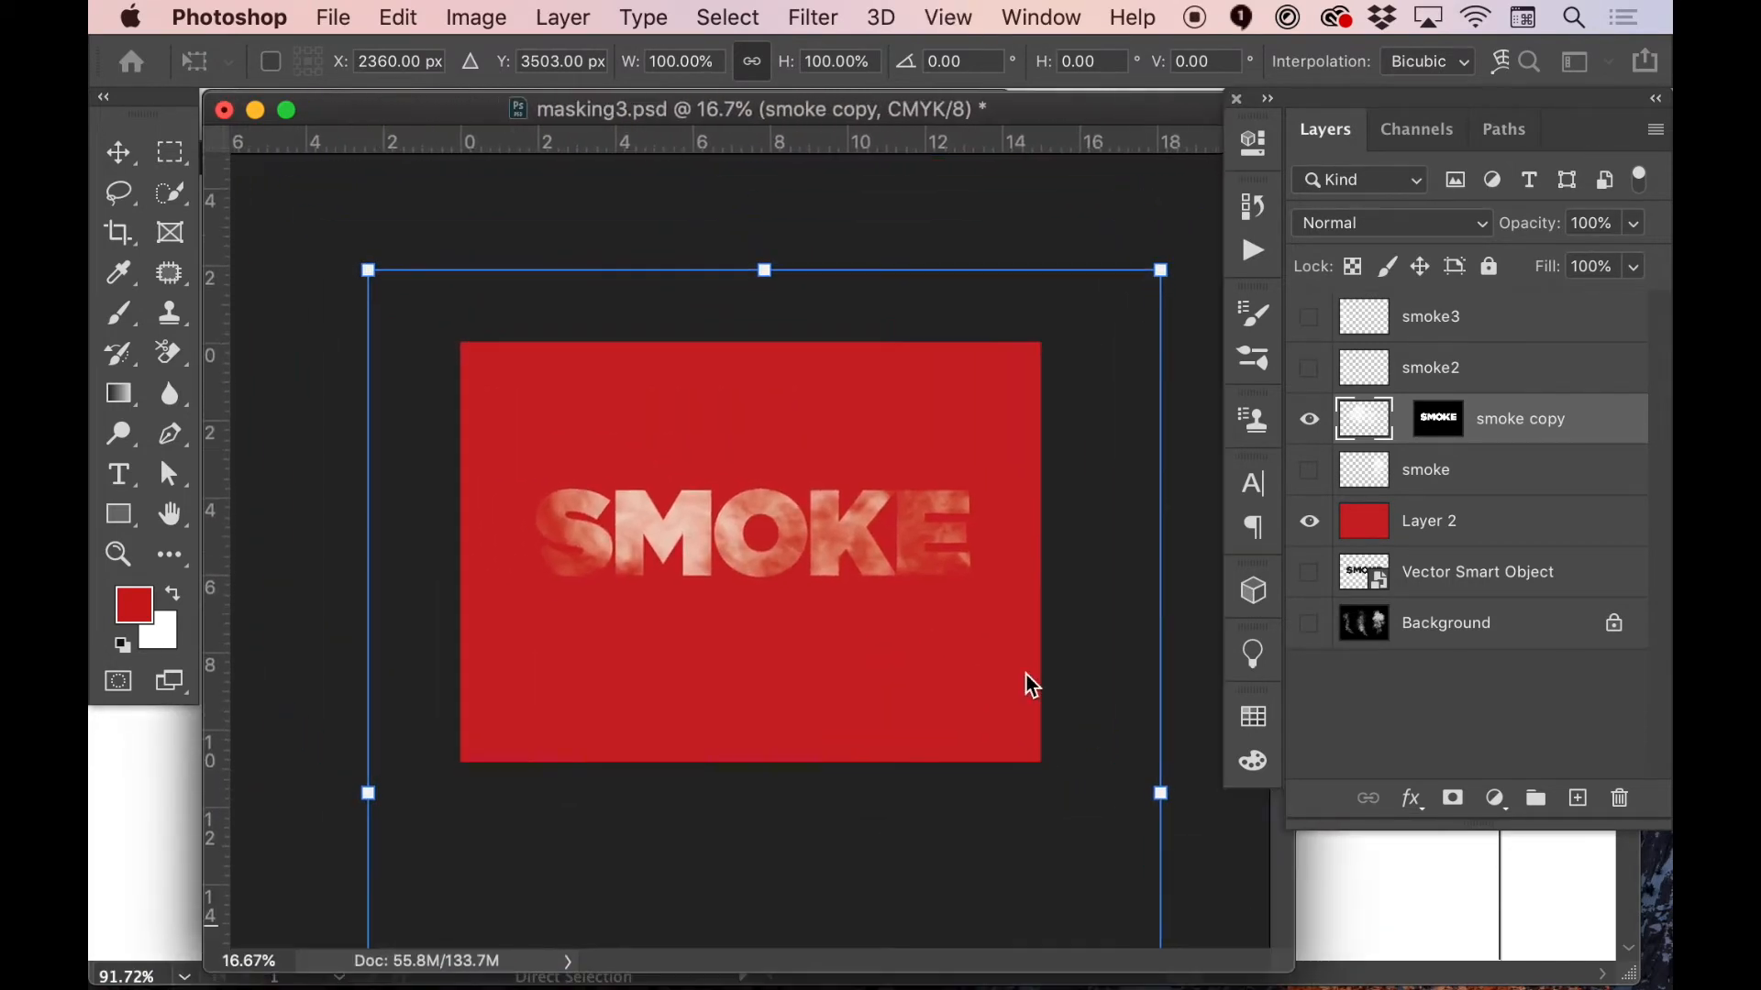
pyautogui.press('super+minus')
pyautogui.press('super+plus')
pyautogui.press('super+plus')
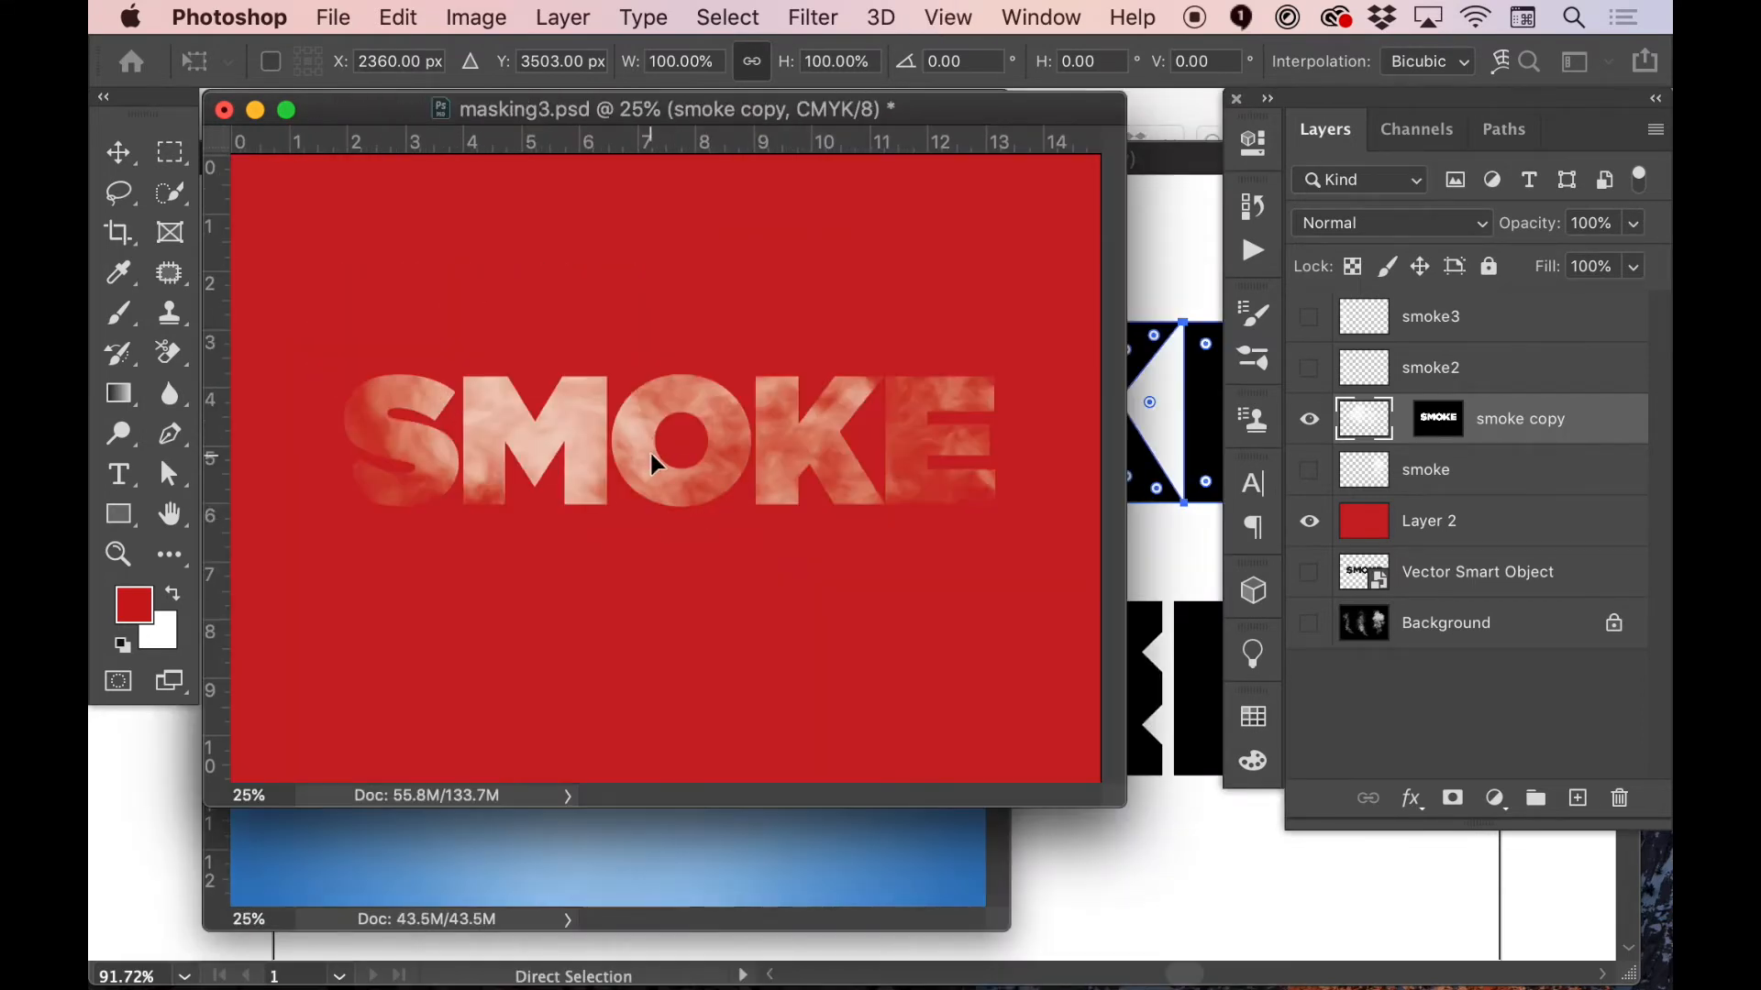
pyautogui.keyDown('alt'); pyautogui.click(726, 436); pyautogui.keyUp('alt')
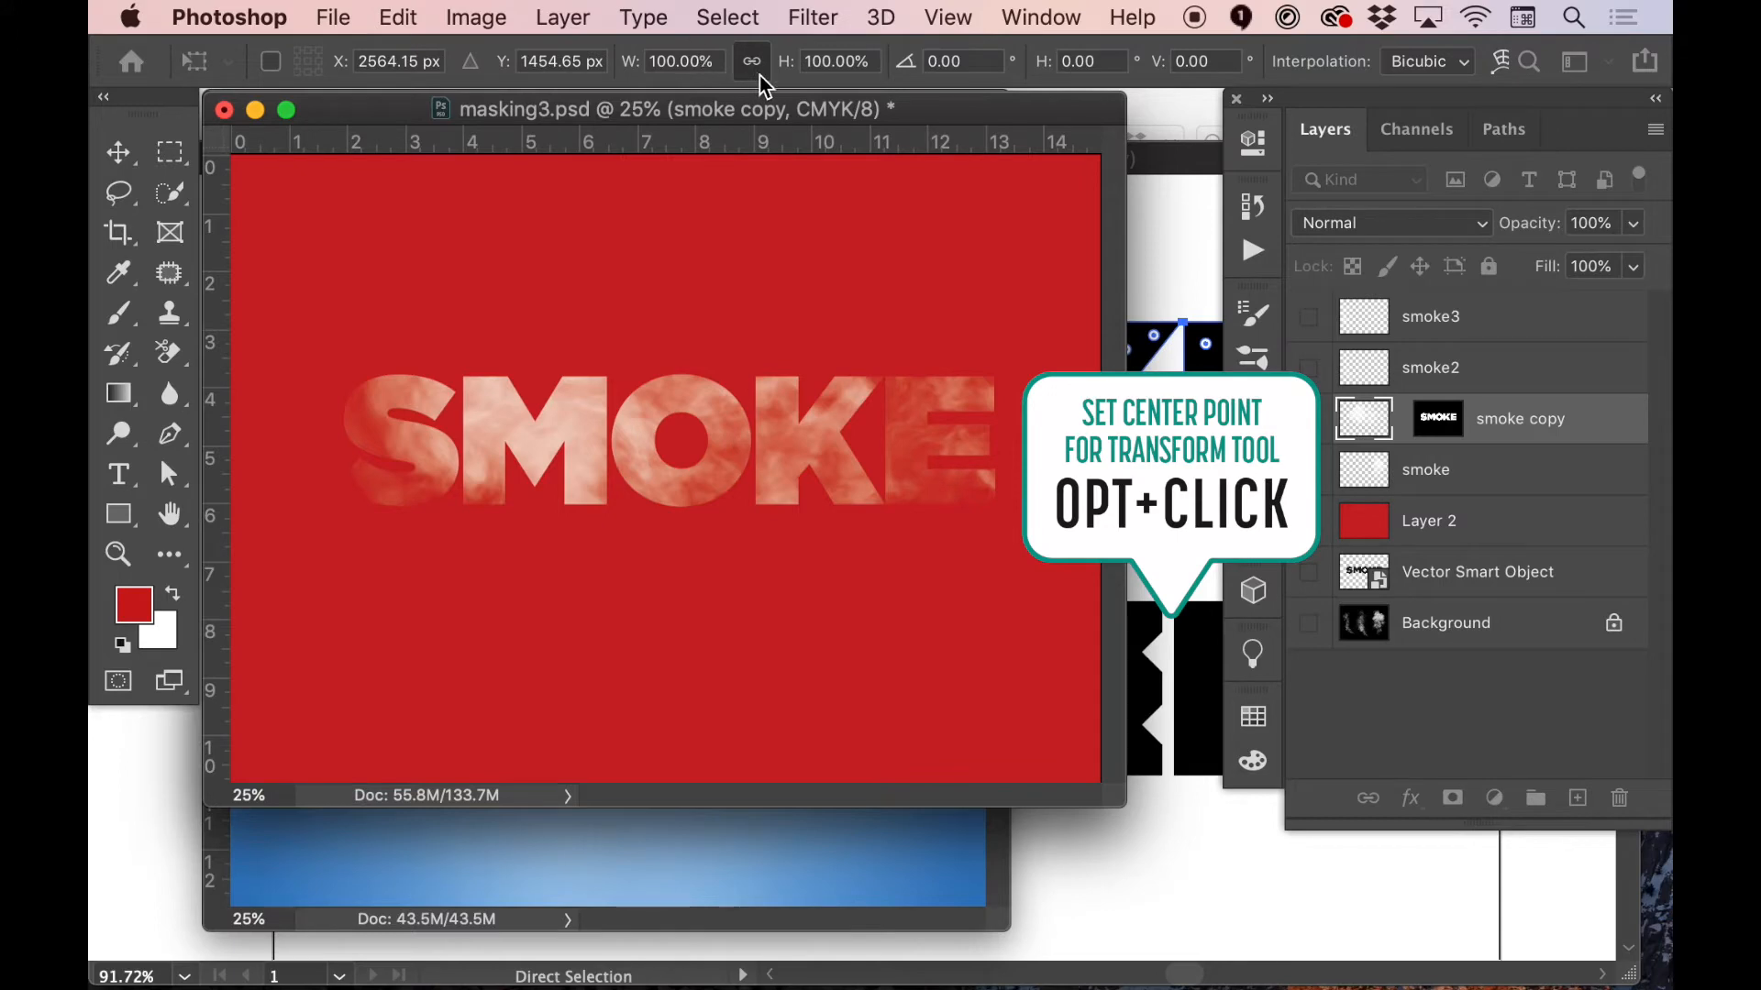
pyautogui.moveTo(787, 71); pyautogui.dragTo(838, 70)
pyautogui.write('124')
pyautogui.press('Return')
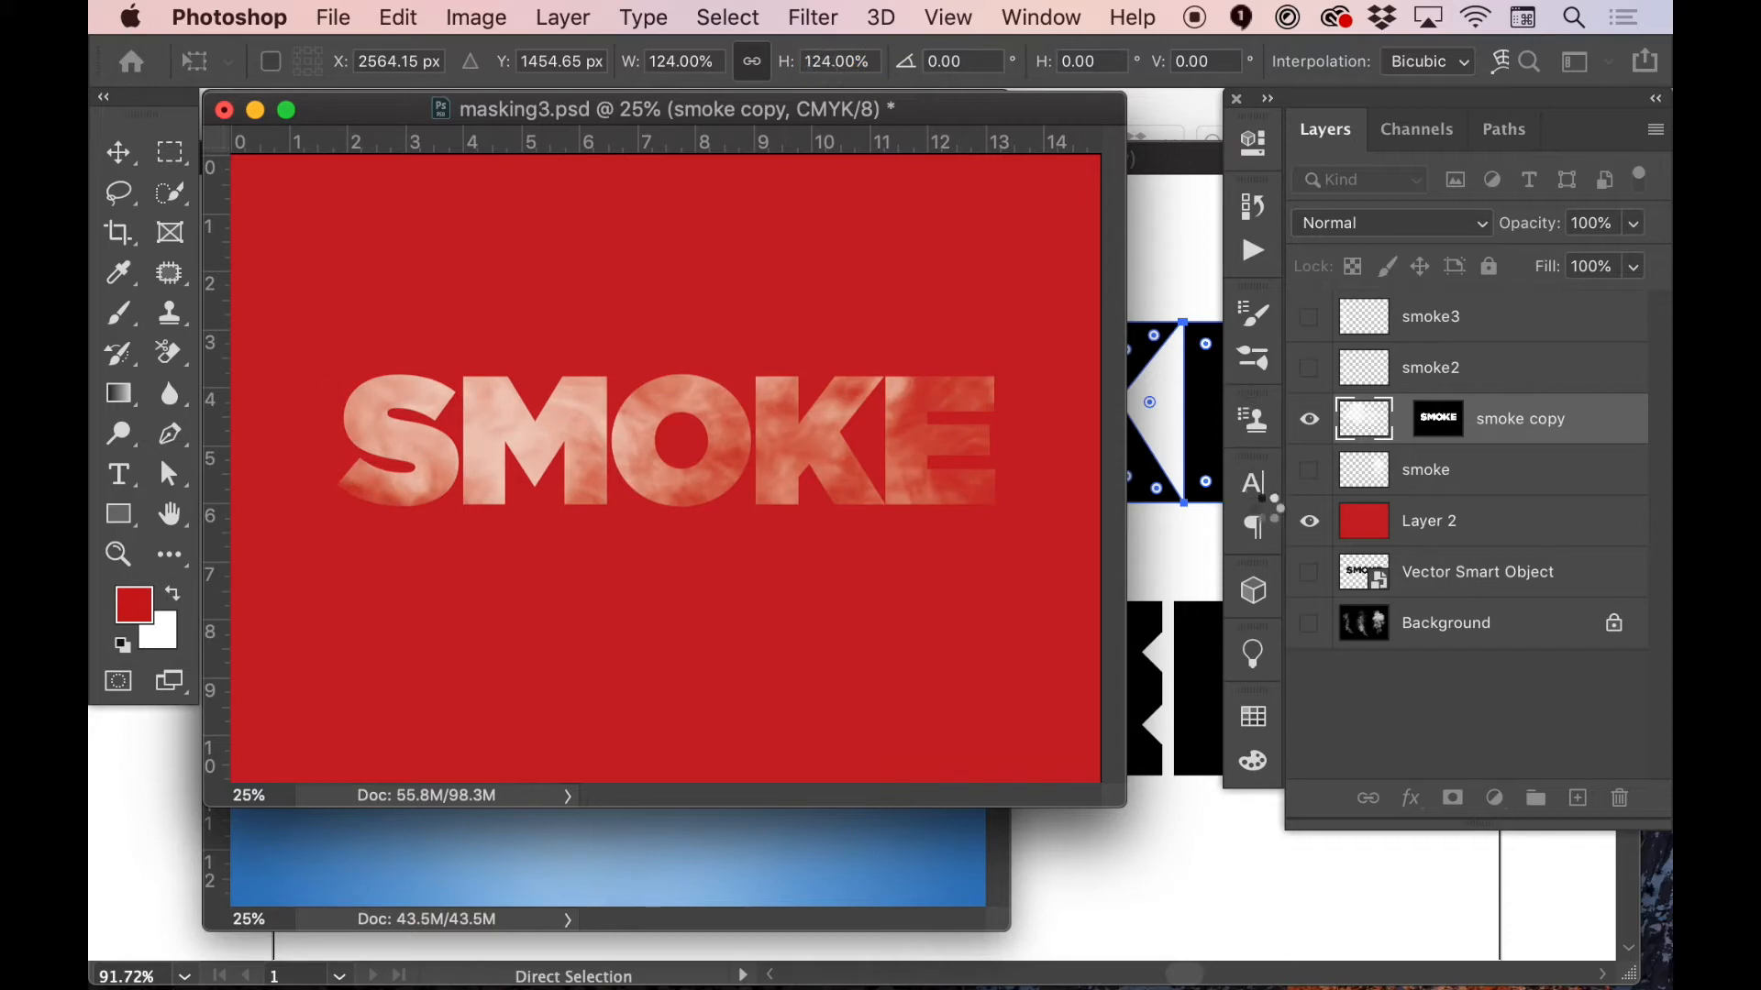
# Target the smoke copy layer mask and set up a soft 300 px Brush with white as the foreground color
pyautogui.click(1438, 422)
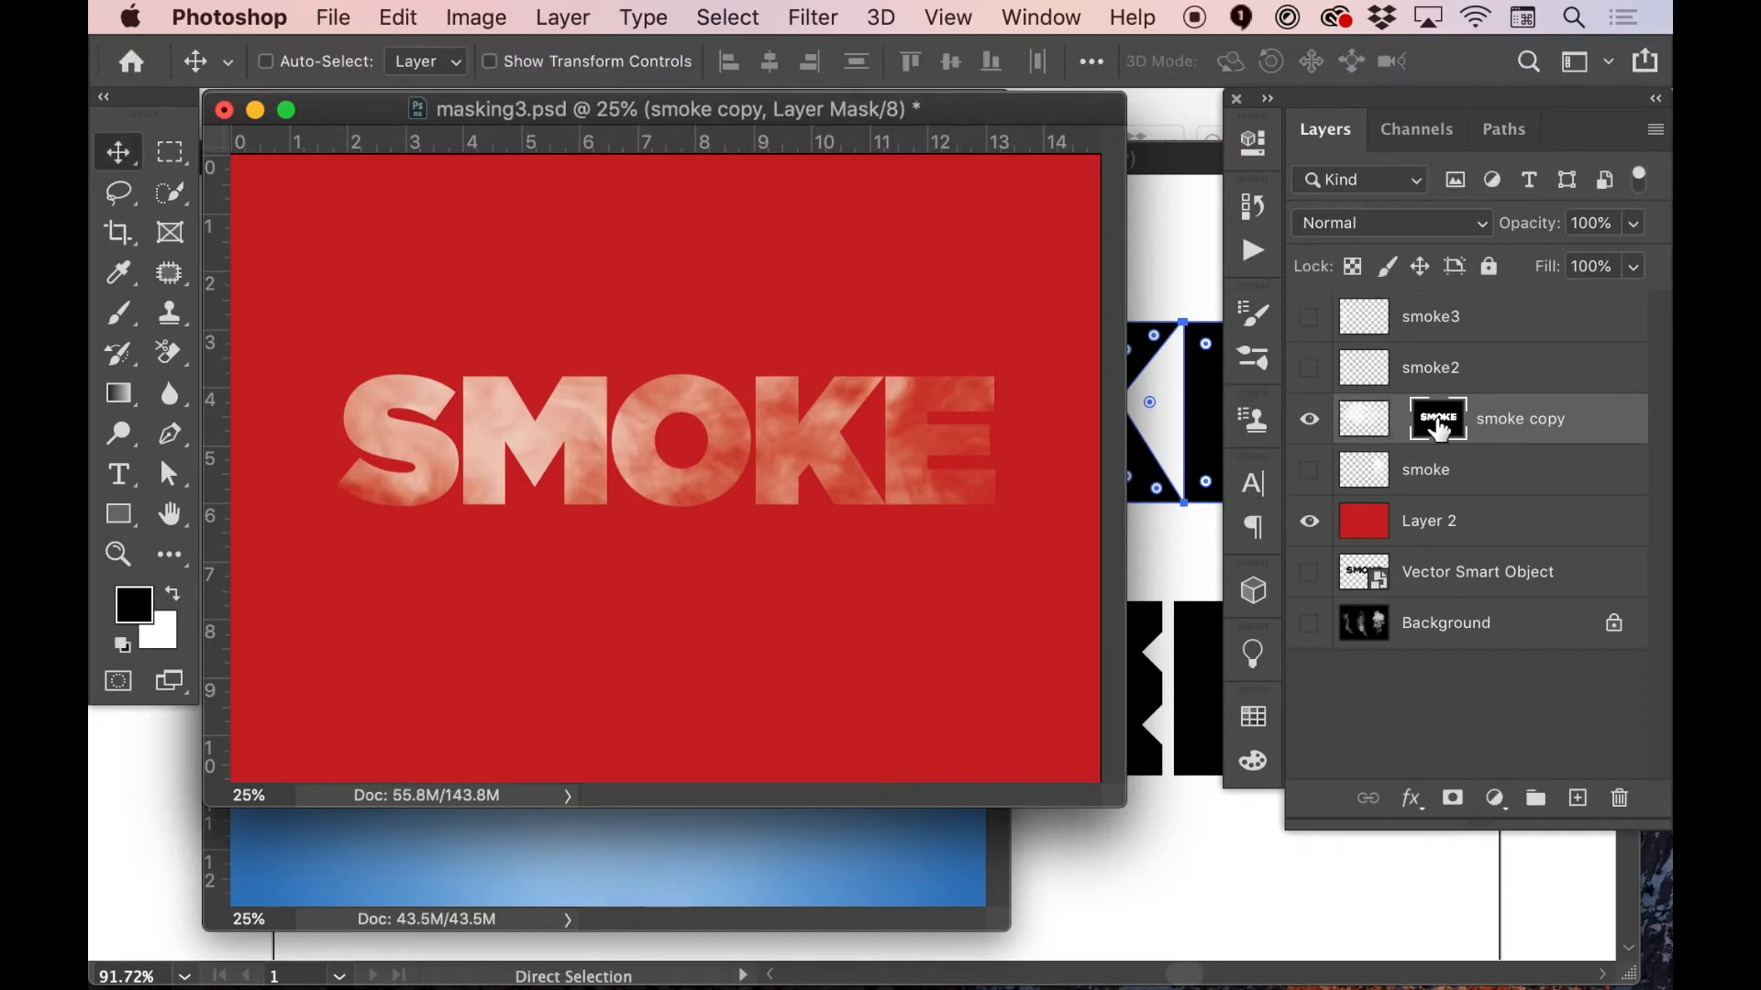
pyautogui.press('b')
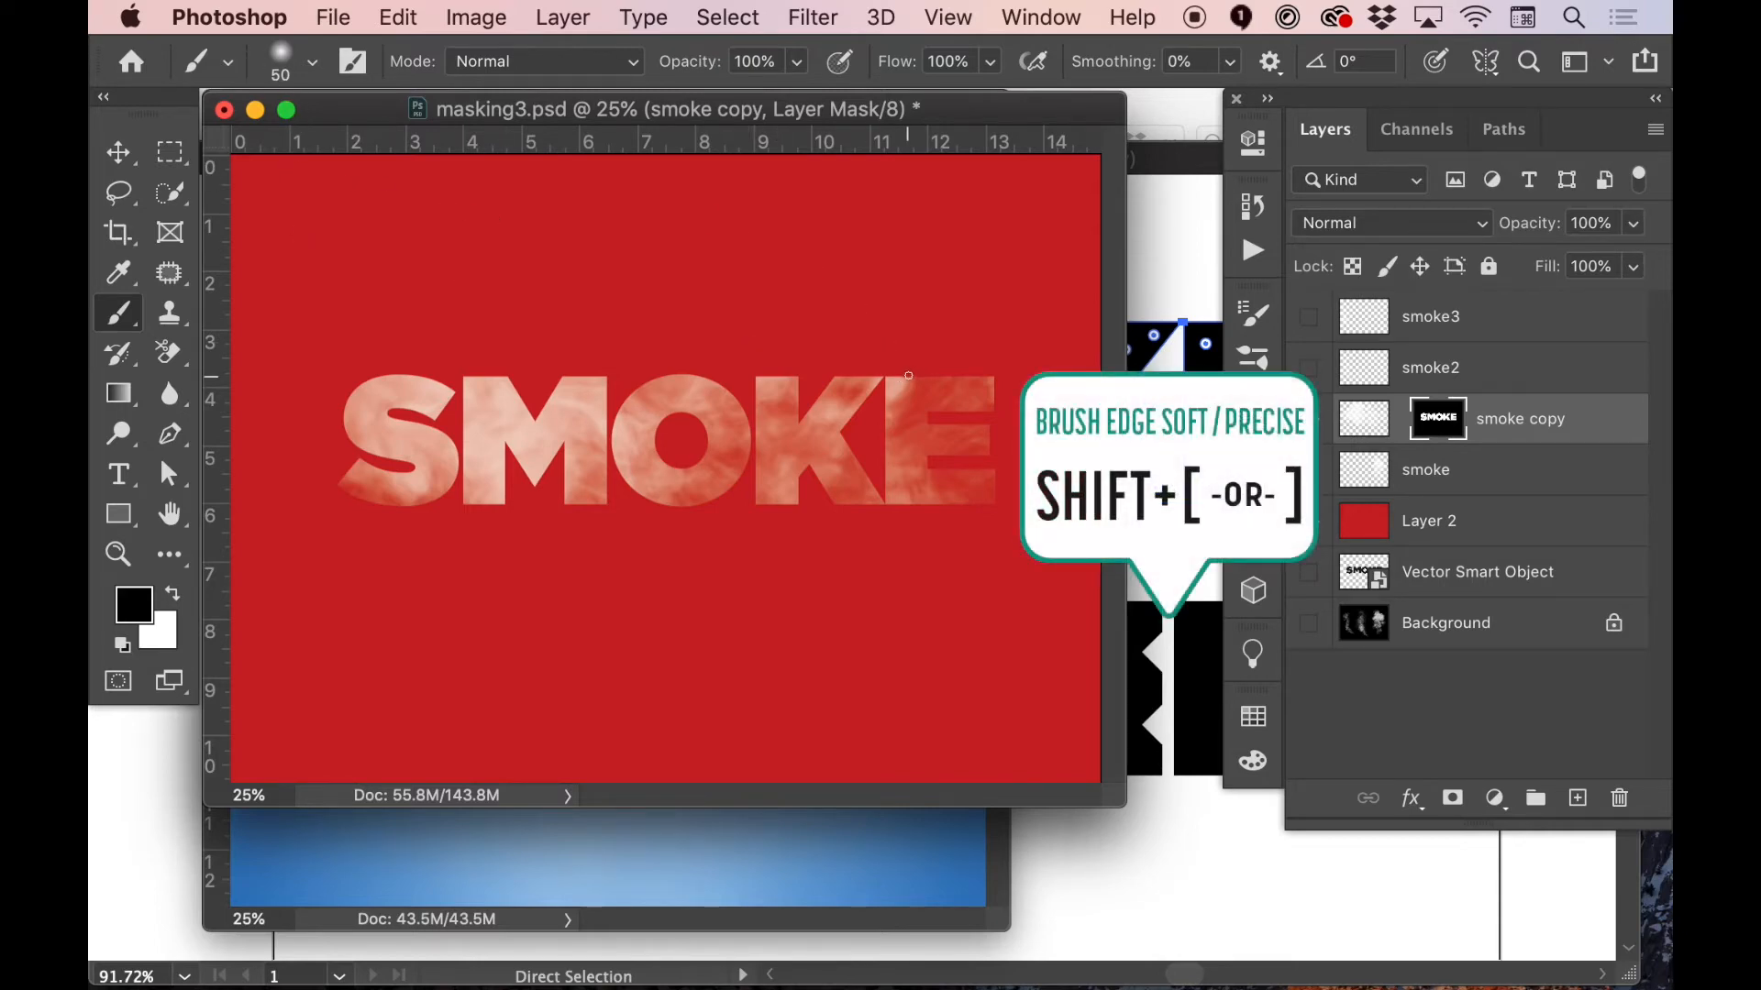
pyautogui.press(']')
pyautogui.press(']')
pyautogui.press(']')
pyautogui.press(']')
pyautogui.press(']')
pyautogui.press(']')
pyautogui.press(']')
pyautogui.press(']')
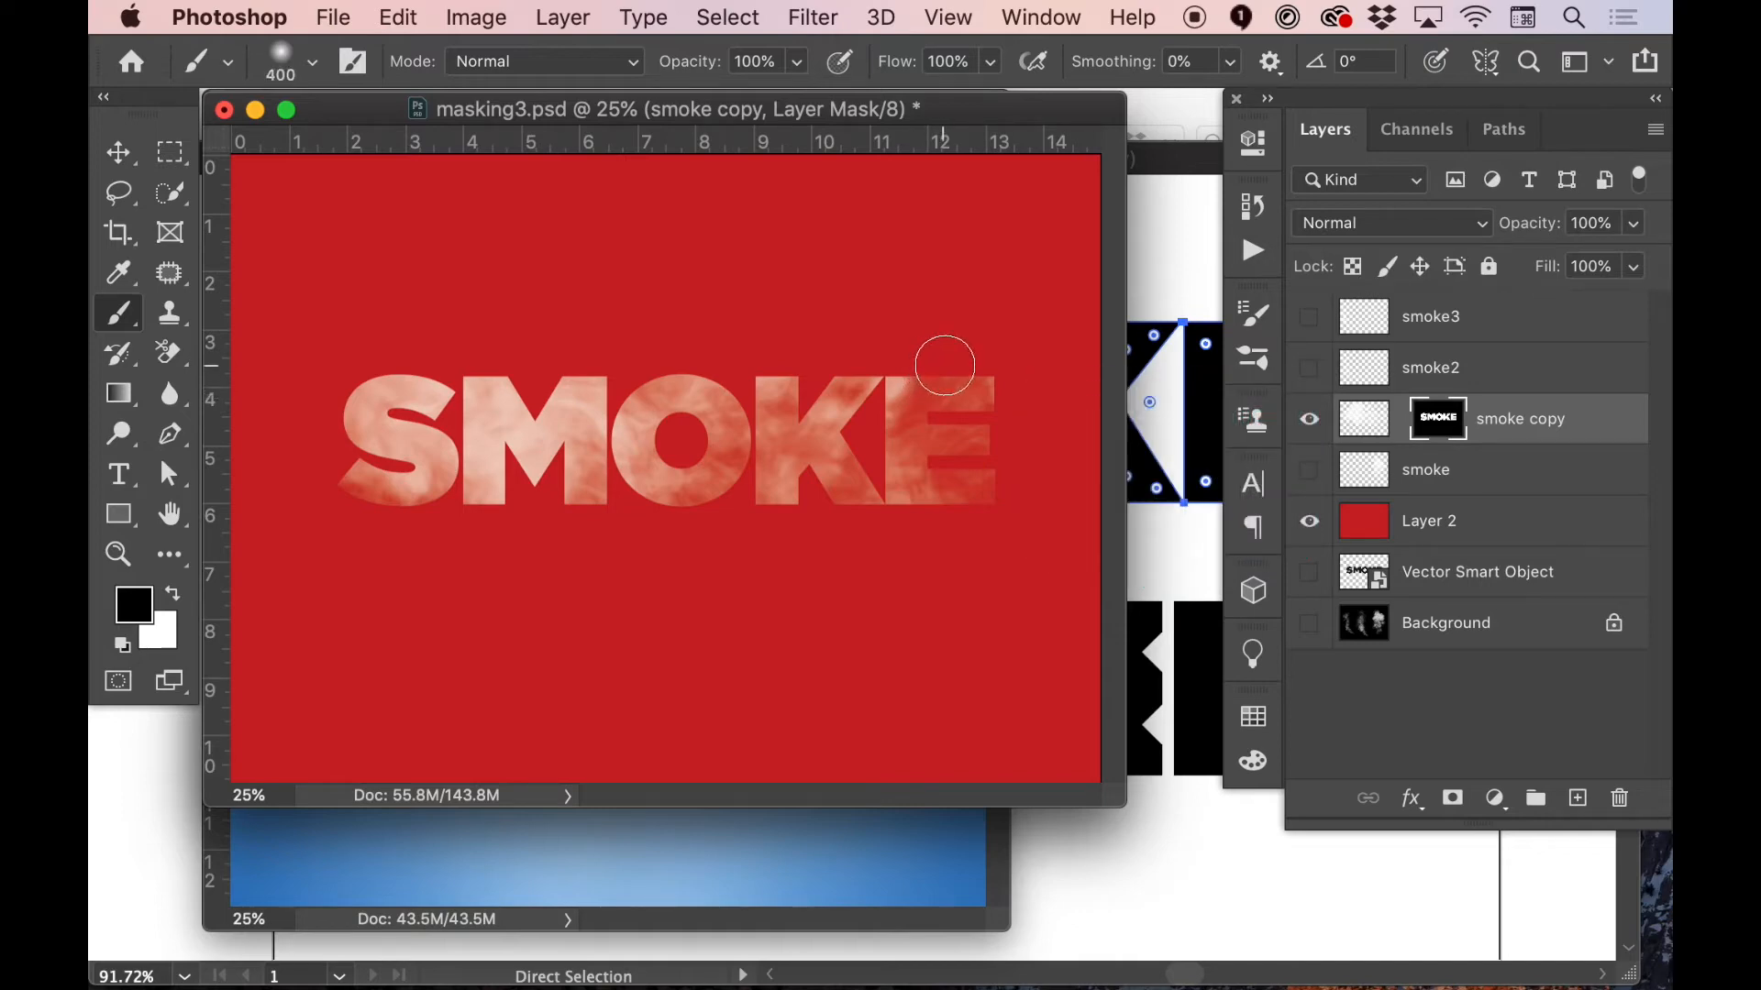
pyautogui.press('[')
pyautogui.press('x')
pyautogui.press('d')
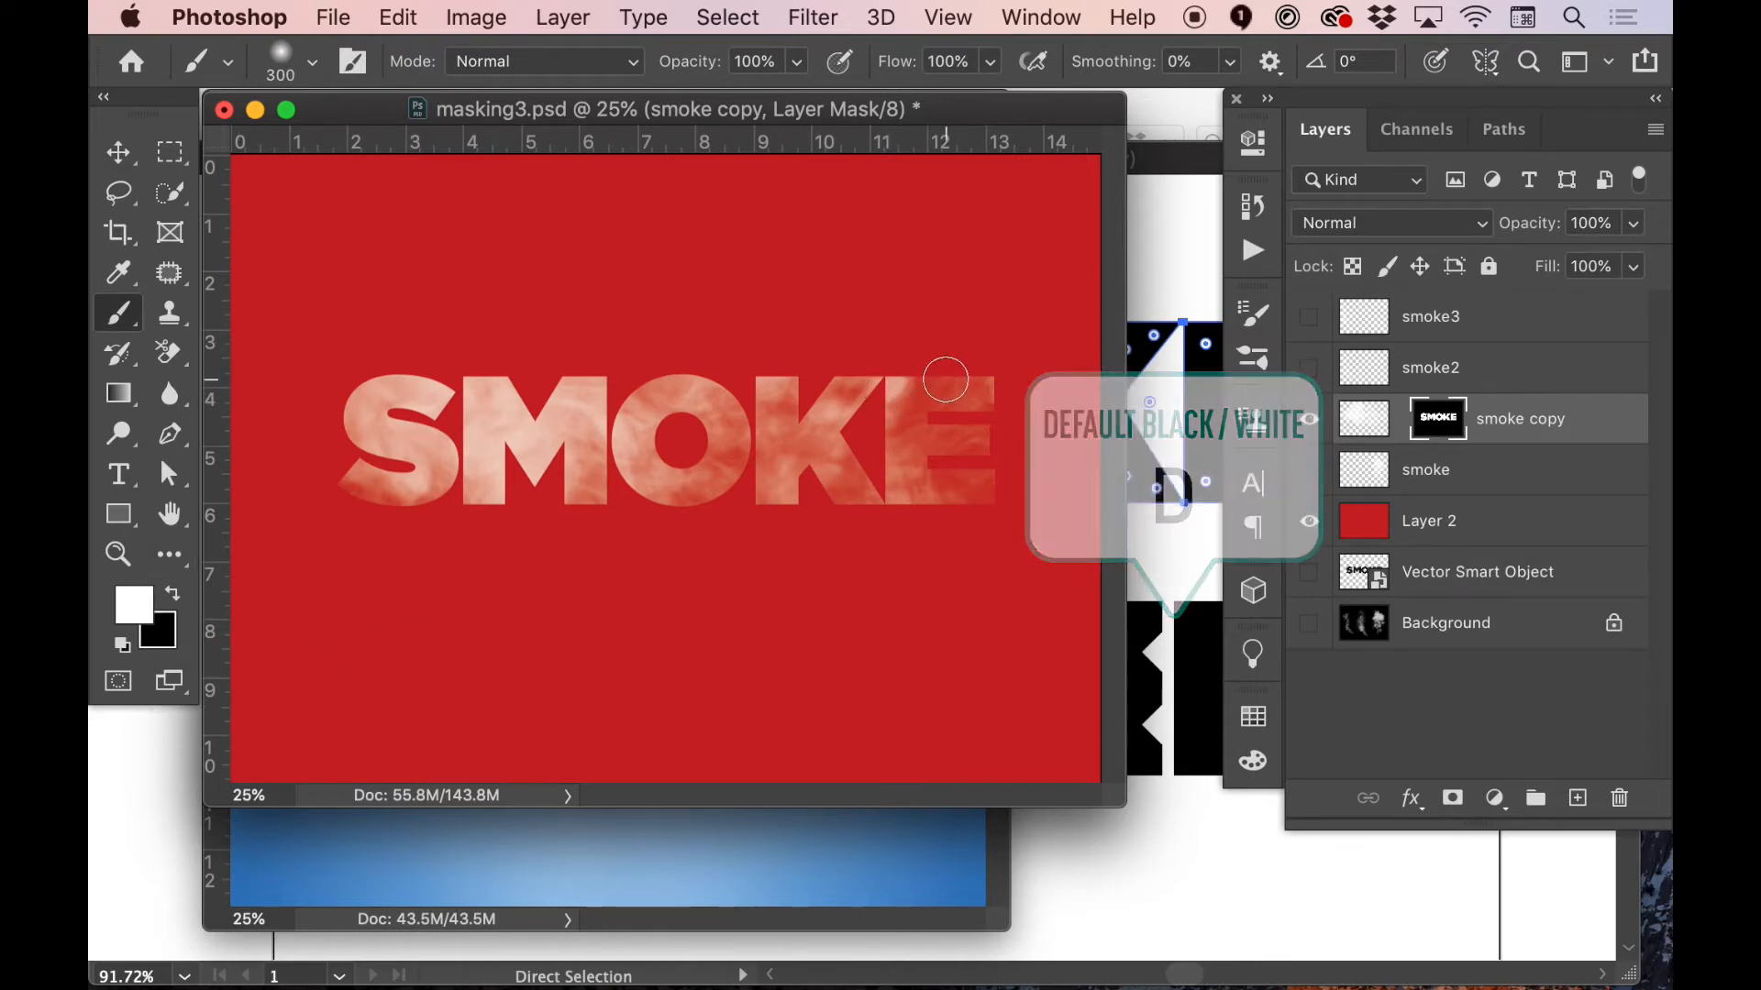
pyautogui.press('d')
pyautogui.press('x')
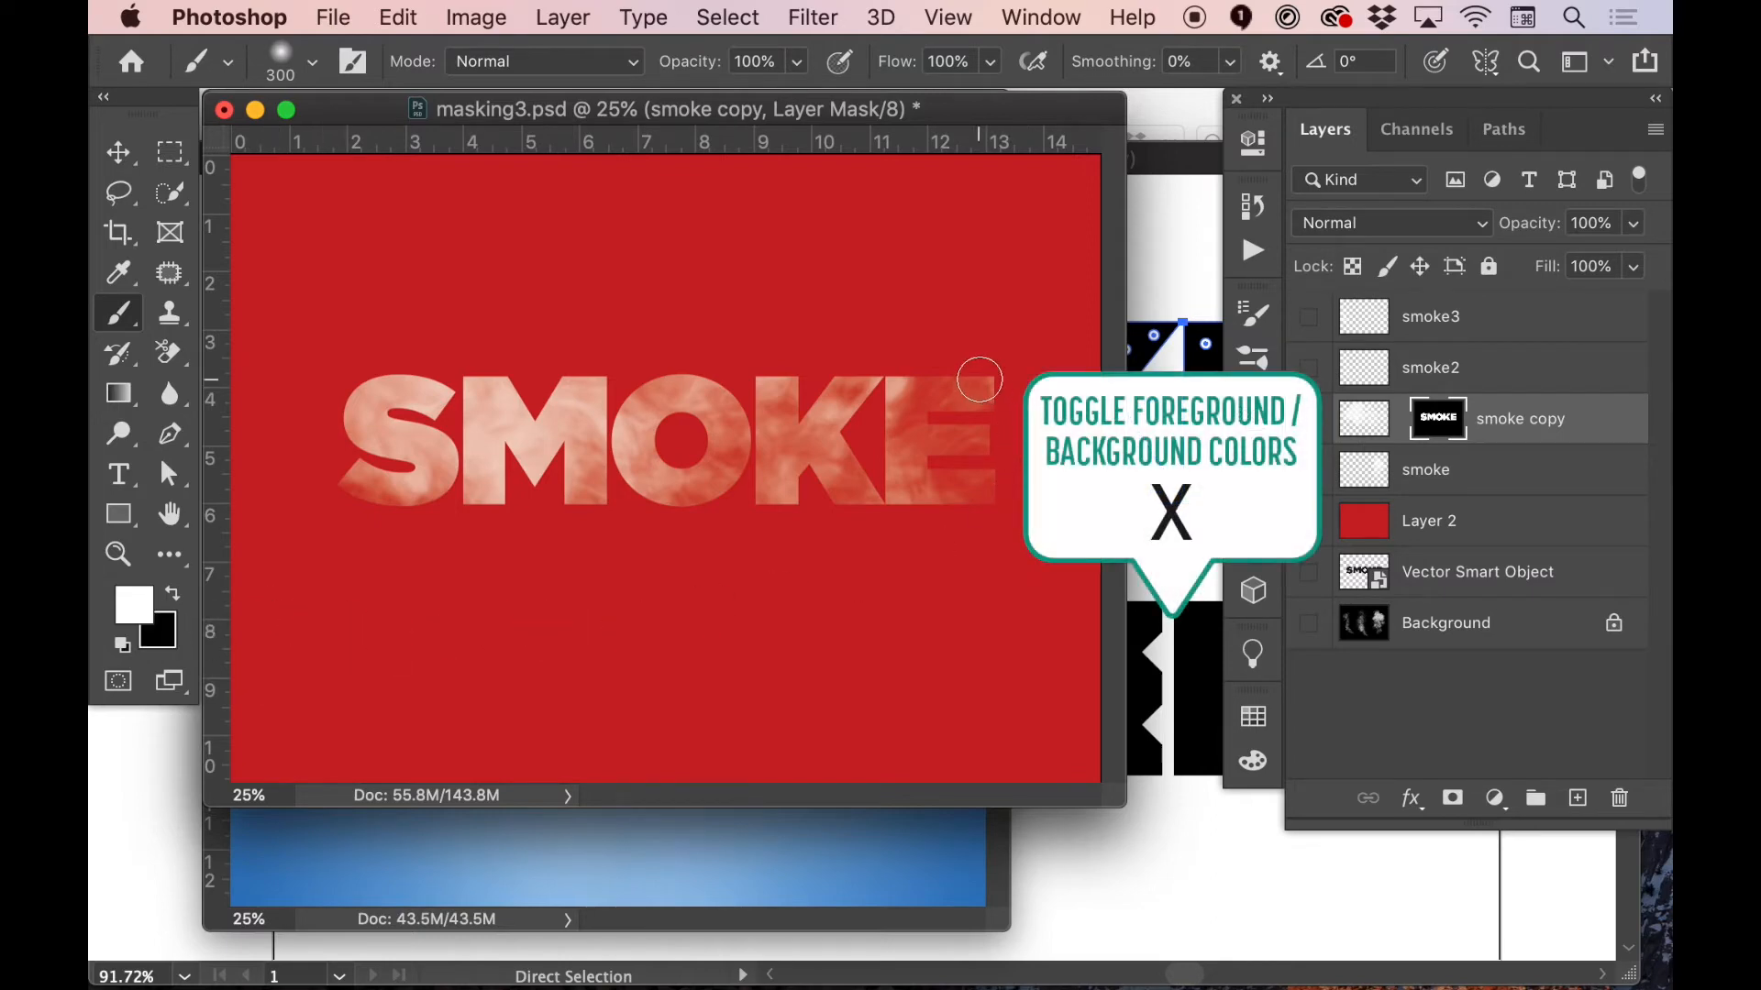
# Paint white on the mask with a 500 px brush to reveal smoke above the E, around the S and below the M
pyautogui.press(']')
pyautogui.press(']')
pyautogui.moveTo(918, 372)
pyautogui.mouseDown()
pyautogui.moveTo(999, 234)
pyautogui.moveTo(1018, 363)
pyautogui.moveTo(983, 390)
pyautogui.moveTo(976, 360)
pyautogui.moveTo(1010, 359)
pyautogui.moveTo(1061, 216)
pyautogui.mouseUp()
pyautogui.press('[')
pyautogui.press('[')
pyautogui.press(']')
pyautogui.press(']')
pyautogui.moveTo(373, 373)
pyautogui.mouseDown()
pyautogui.moveTo(337, 389)
pyautogui.moveTo(290, 108)
pyautogui.moveTo(355, 415)
pyautogui.mouseUp()
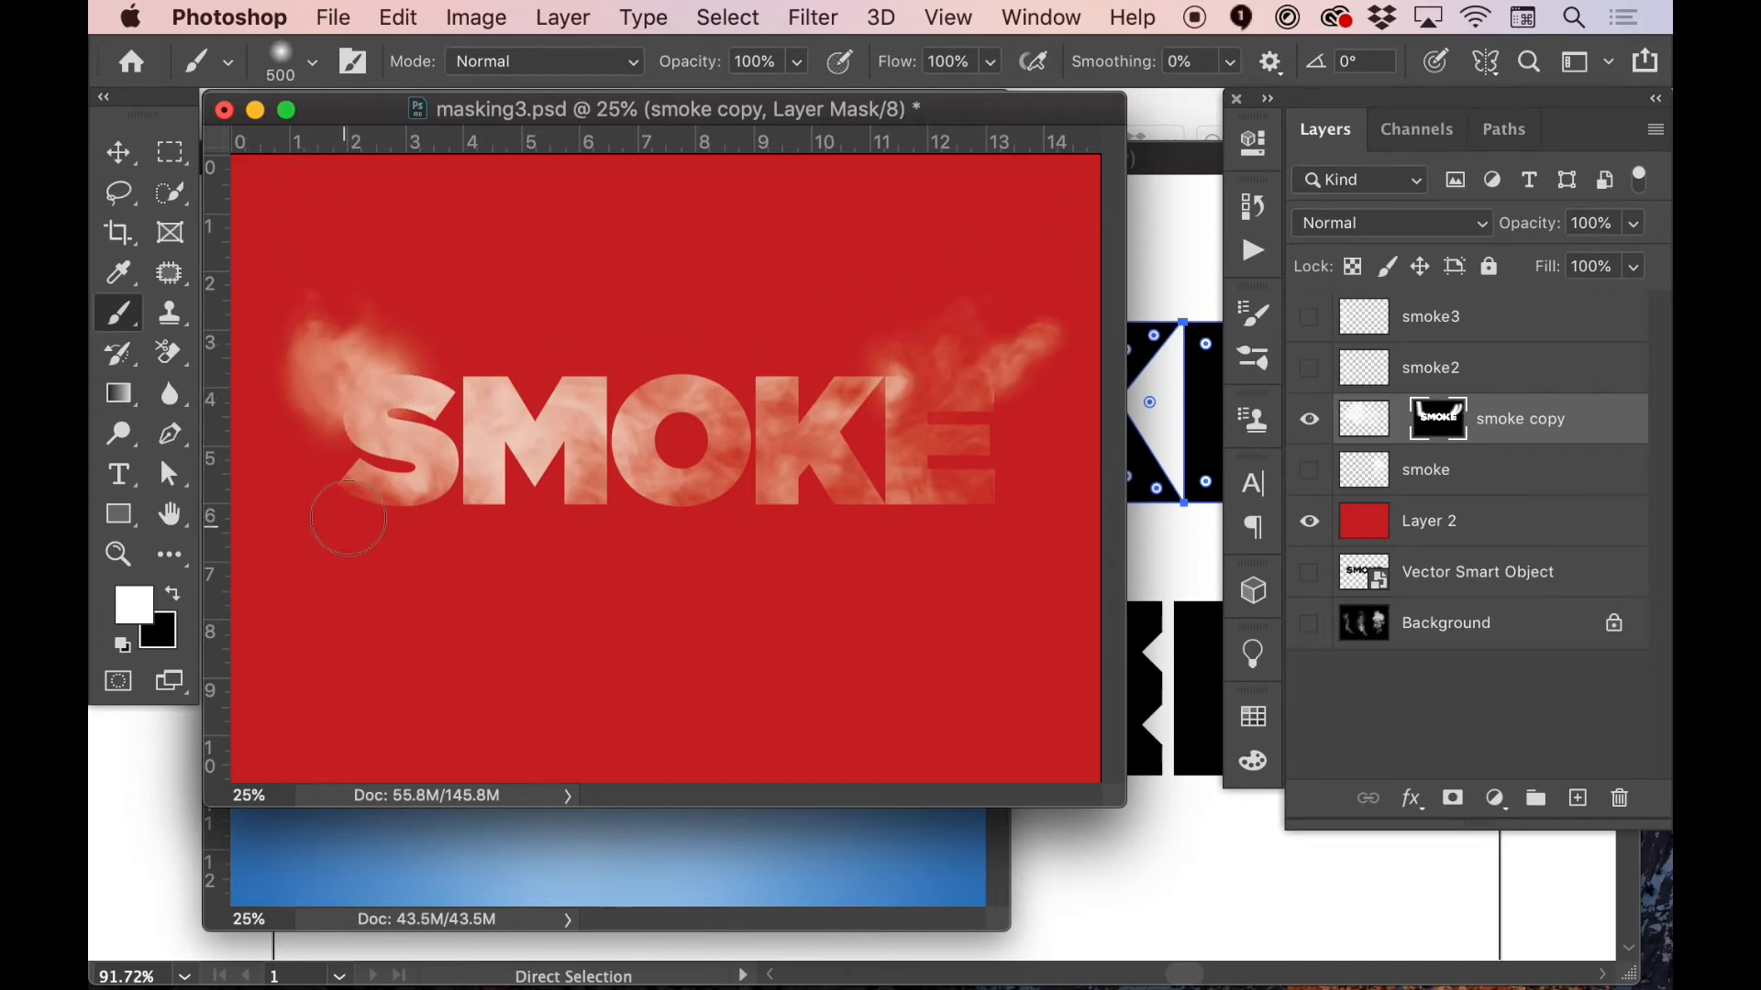
pyautogui.moveTo(348, 522); pyautogui.dragTo(317, 546)
pyautogui.moveTo(463, 477); pyautogui.dragTo(536, 582)
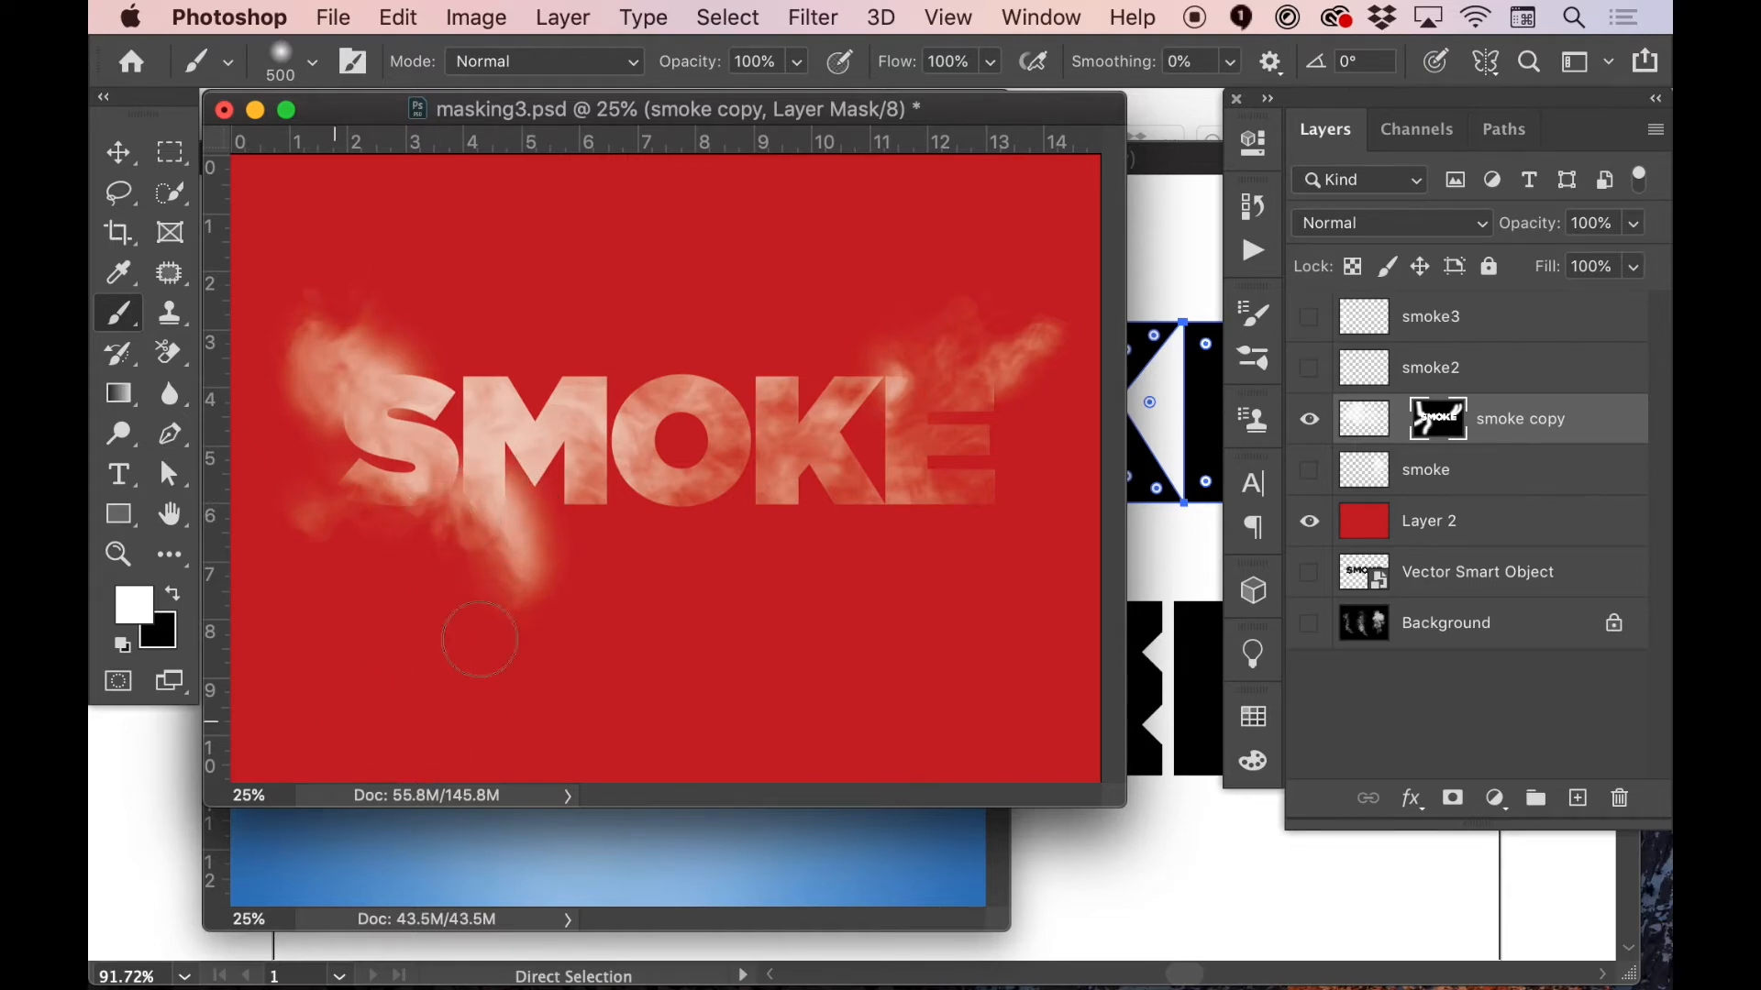
# Try revealing smoke along a long trail below the lettering and above the O, undoing both strokes
pyautogui.moveTo(492, 610)
pyautogui.mouseDown()
pyautogui.moveTo(642, 540)
pyautogui.moveTo(624, 523)
pyautogui.moveTo(954, 656)
pyautogui.mouseUp()
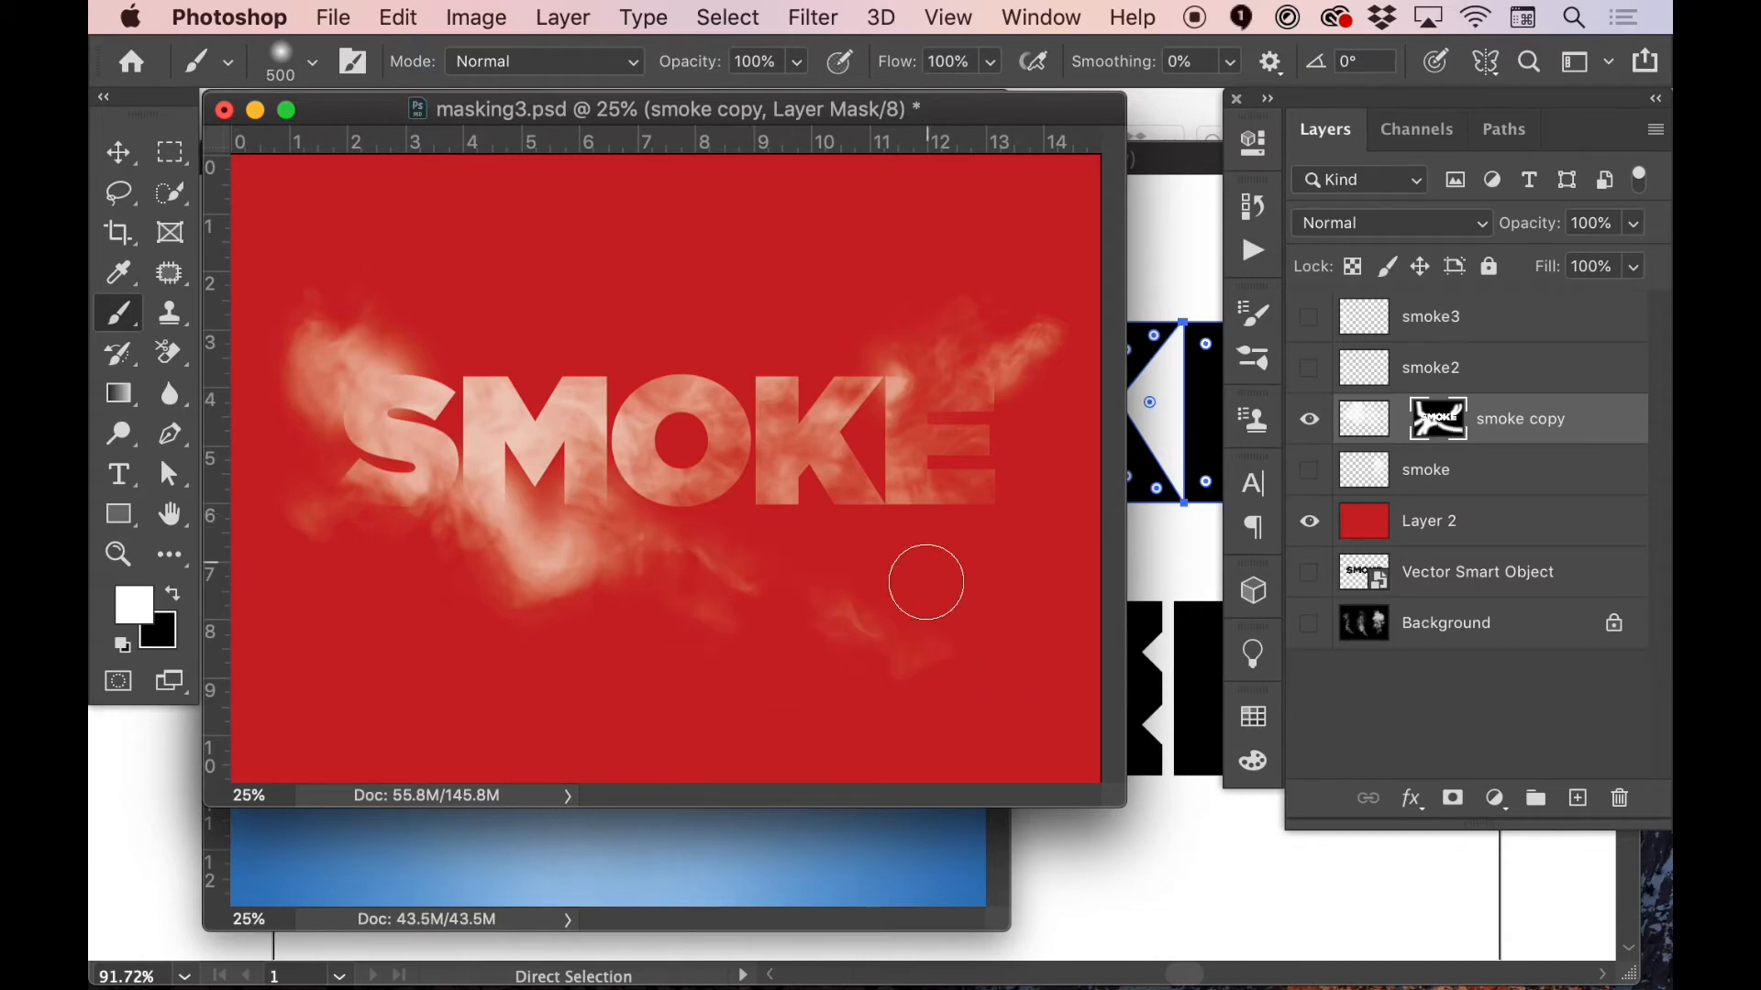
pyautogui.press('super+z')
pyautogui.moveTo(643, 398)
pyautogui.mouseDown()
pyautogui.moveTo(713, 356)
pyautogui.moveTo(818, 239)
pyautogui.moveTo(845, 159)
pyautogui.mouseUp()
pyautogui.press('super+z')
# Paint white on the mask to reveal smoke rising above the O and K and drifting beneath the K and E
pyautogui.click(700, 374)
pyautogui.click(653, 377)
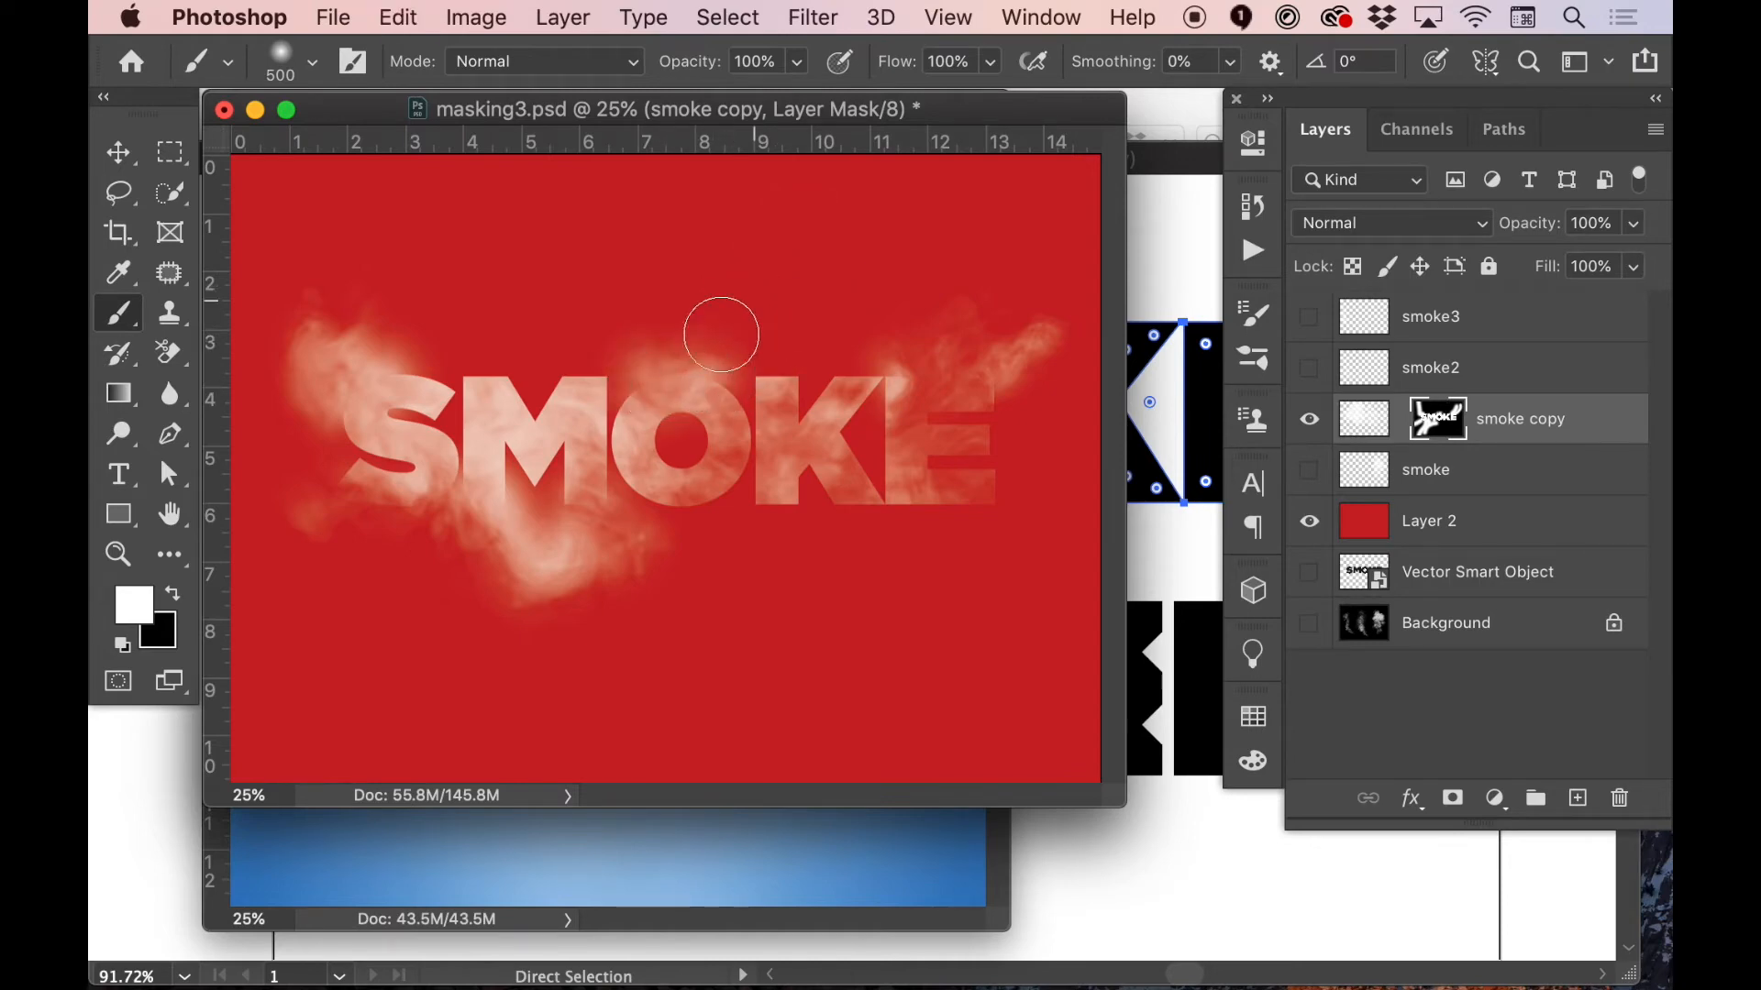
pyautogui.moveTo(721, 335); pyautogui.dragTo(821, 224)
pyautogui.moveTo(734, 268); pyautogui.dragTo(676, 316)
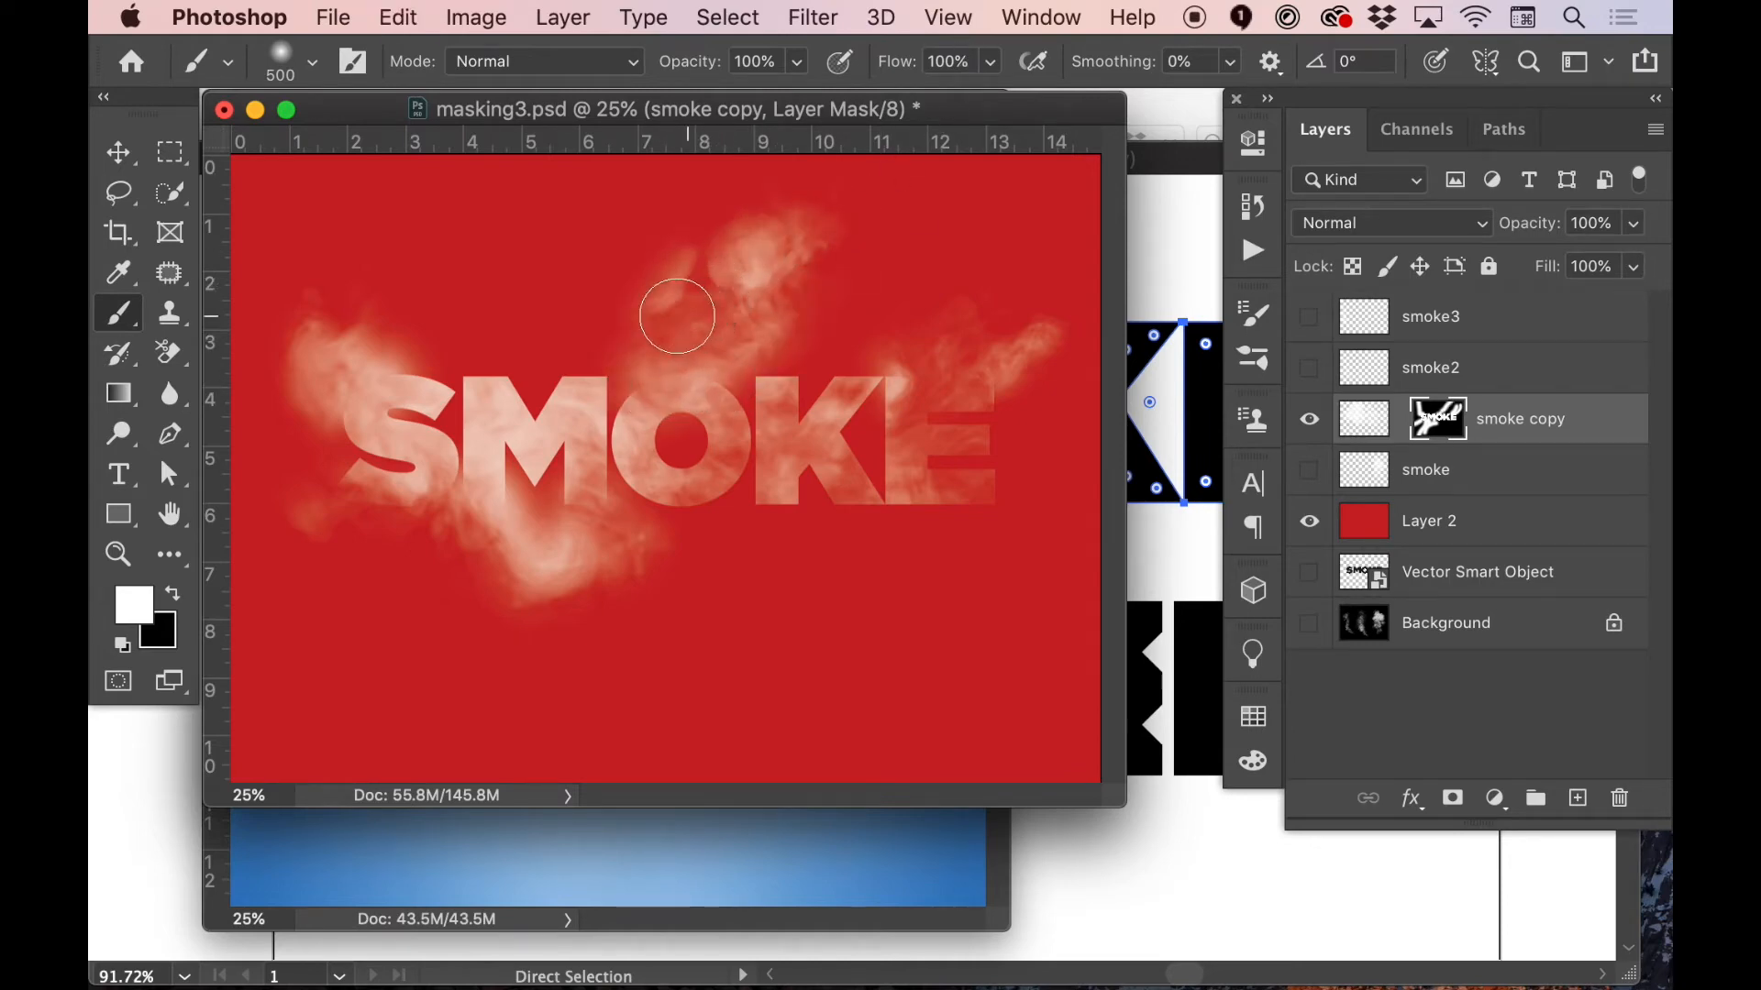
pyautogui.moveTo(896, 511)
pyautogui.mouseDown()
pyautogui.moveTo(874, 515)
pyautogui.moveTo(936, 511)
pyautogui.mouseUp()
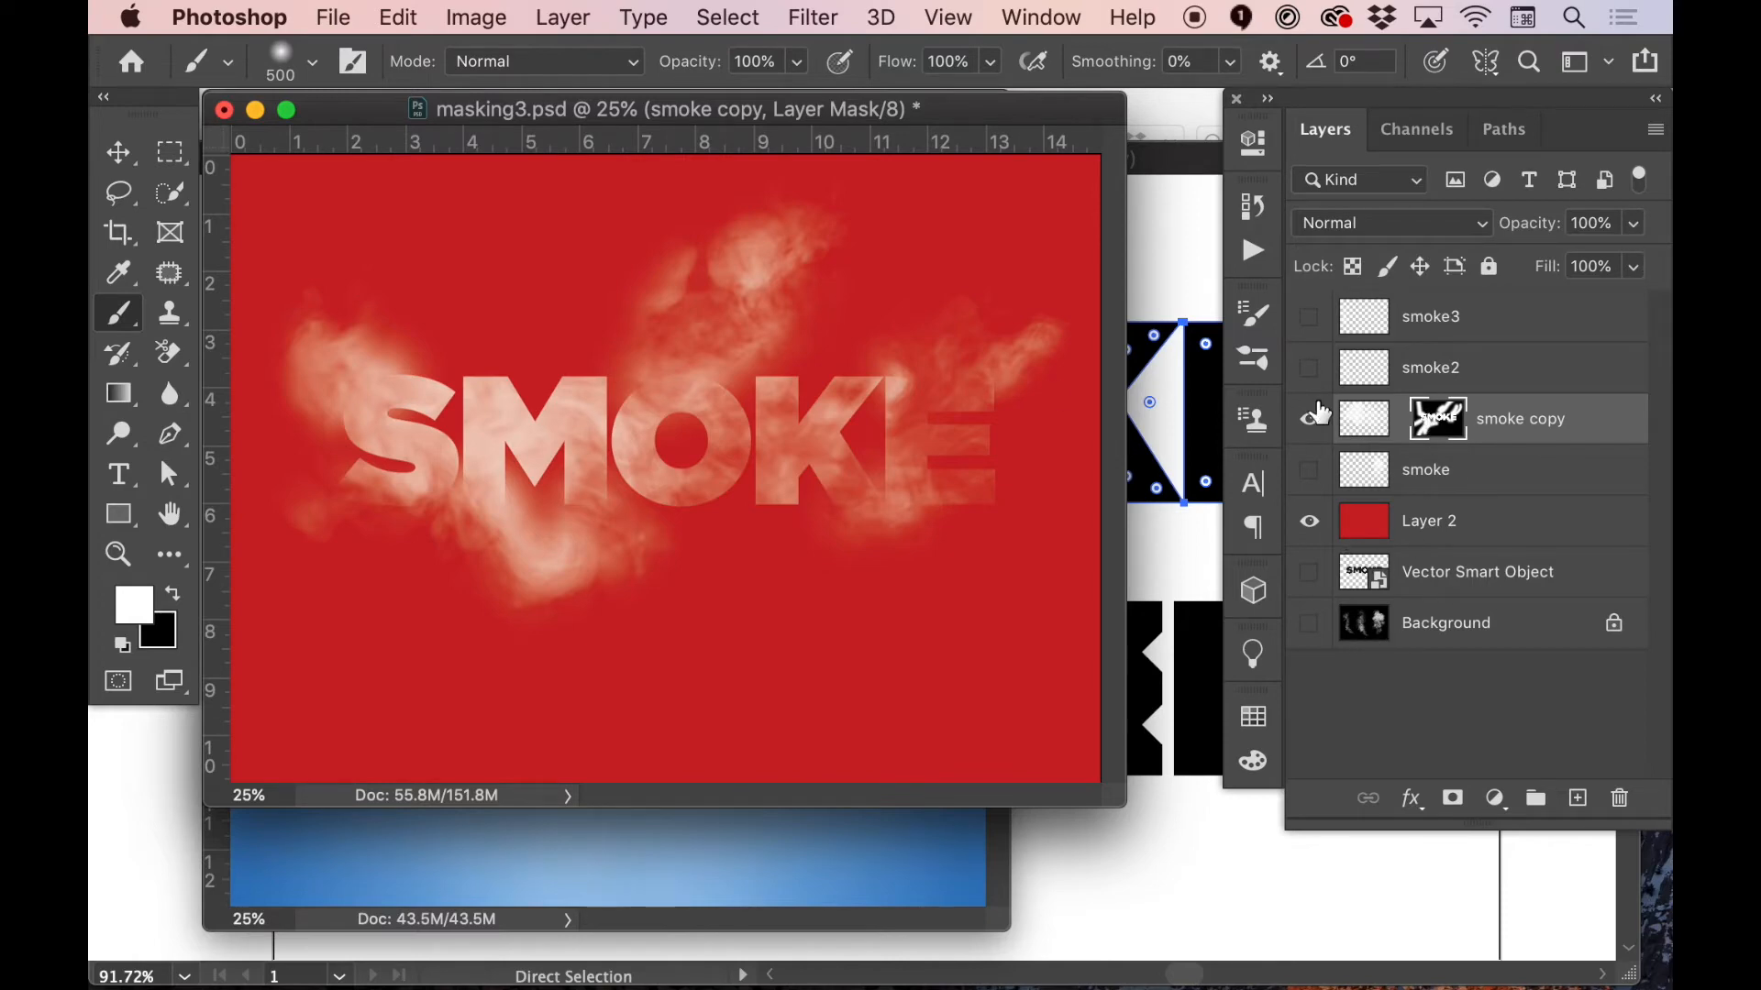
# Load the SMOKE lettering as an inverted selection and paint black on the mask with a 700 px brush, then deselect and soften the S
pyautogui.keyDown('super'); pyautogui.click(1373, 580); pyautogui.keyUp('super')
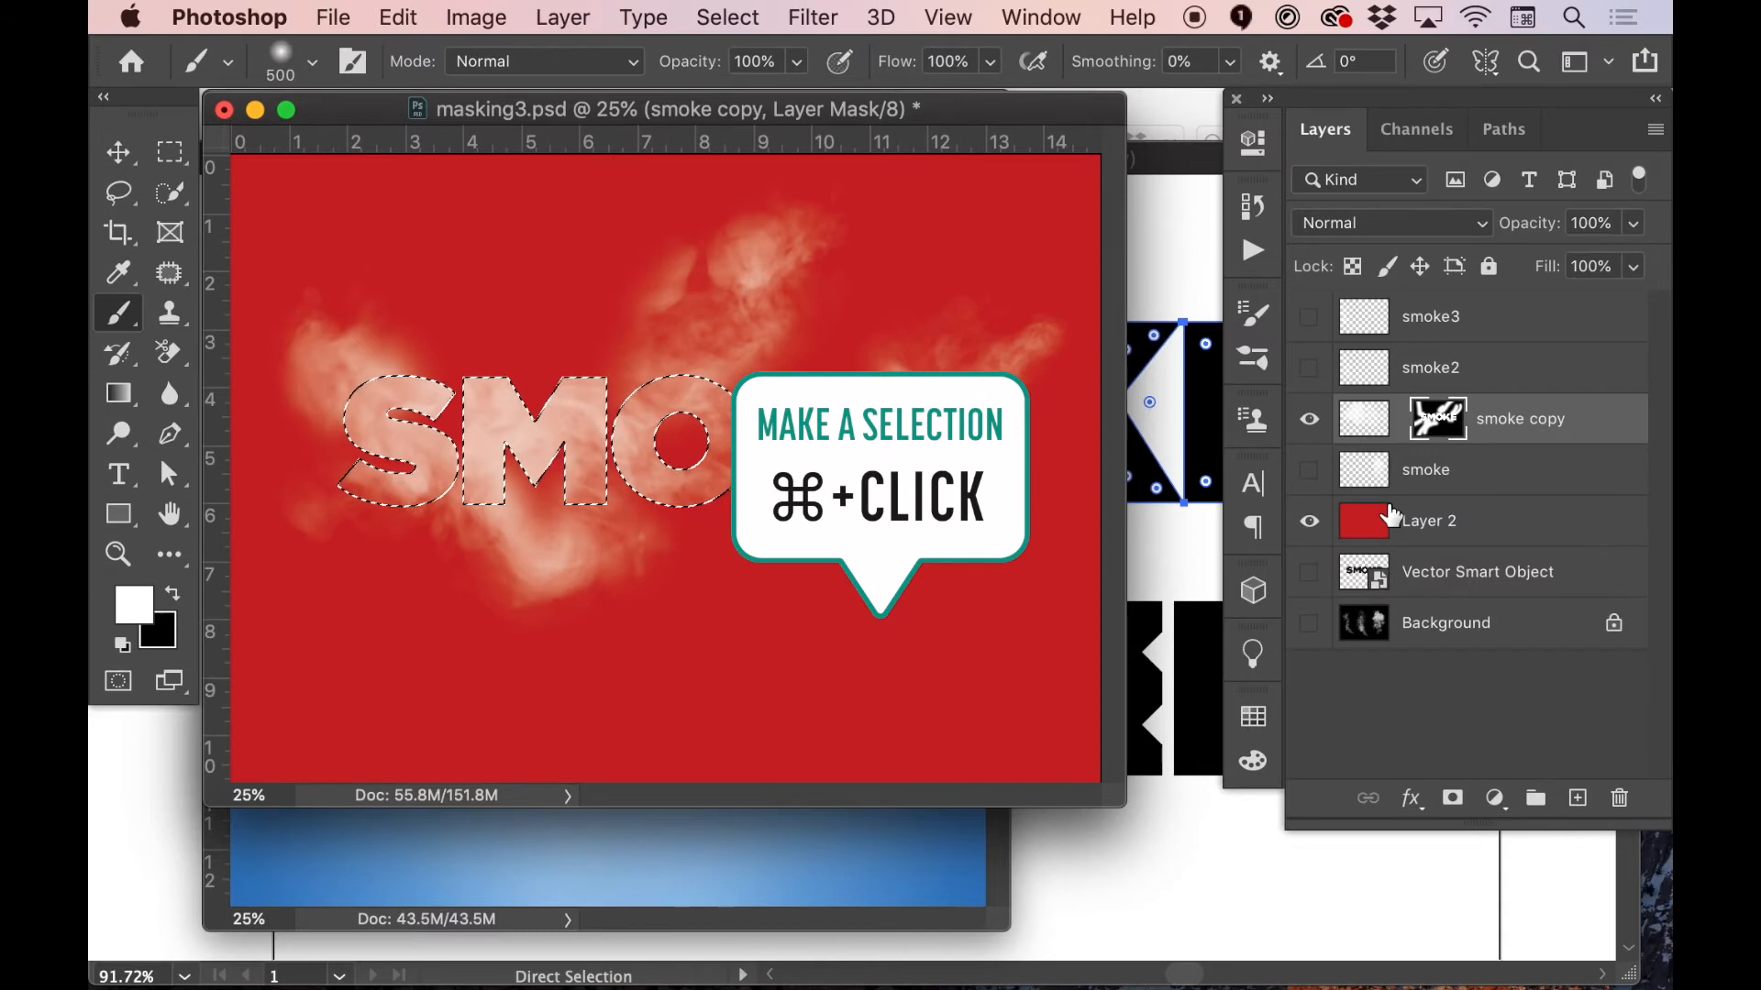
pyautogui.press('super+shift+i')
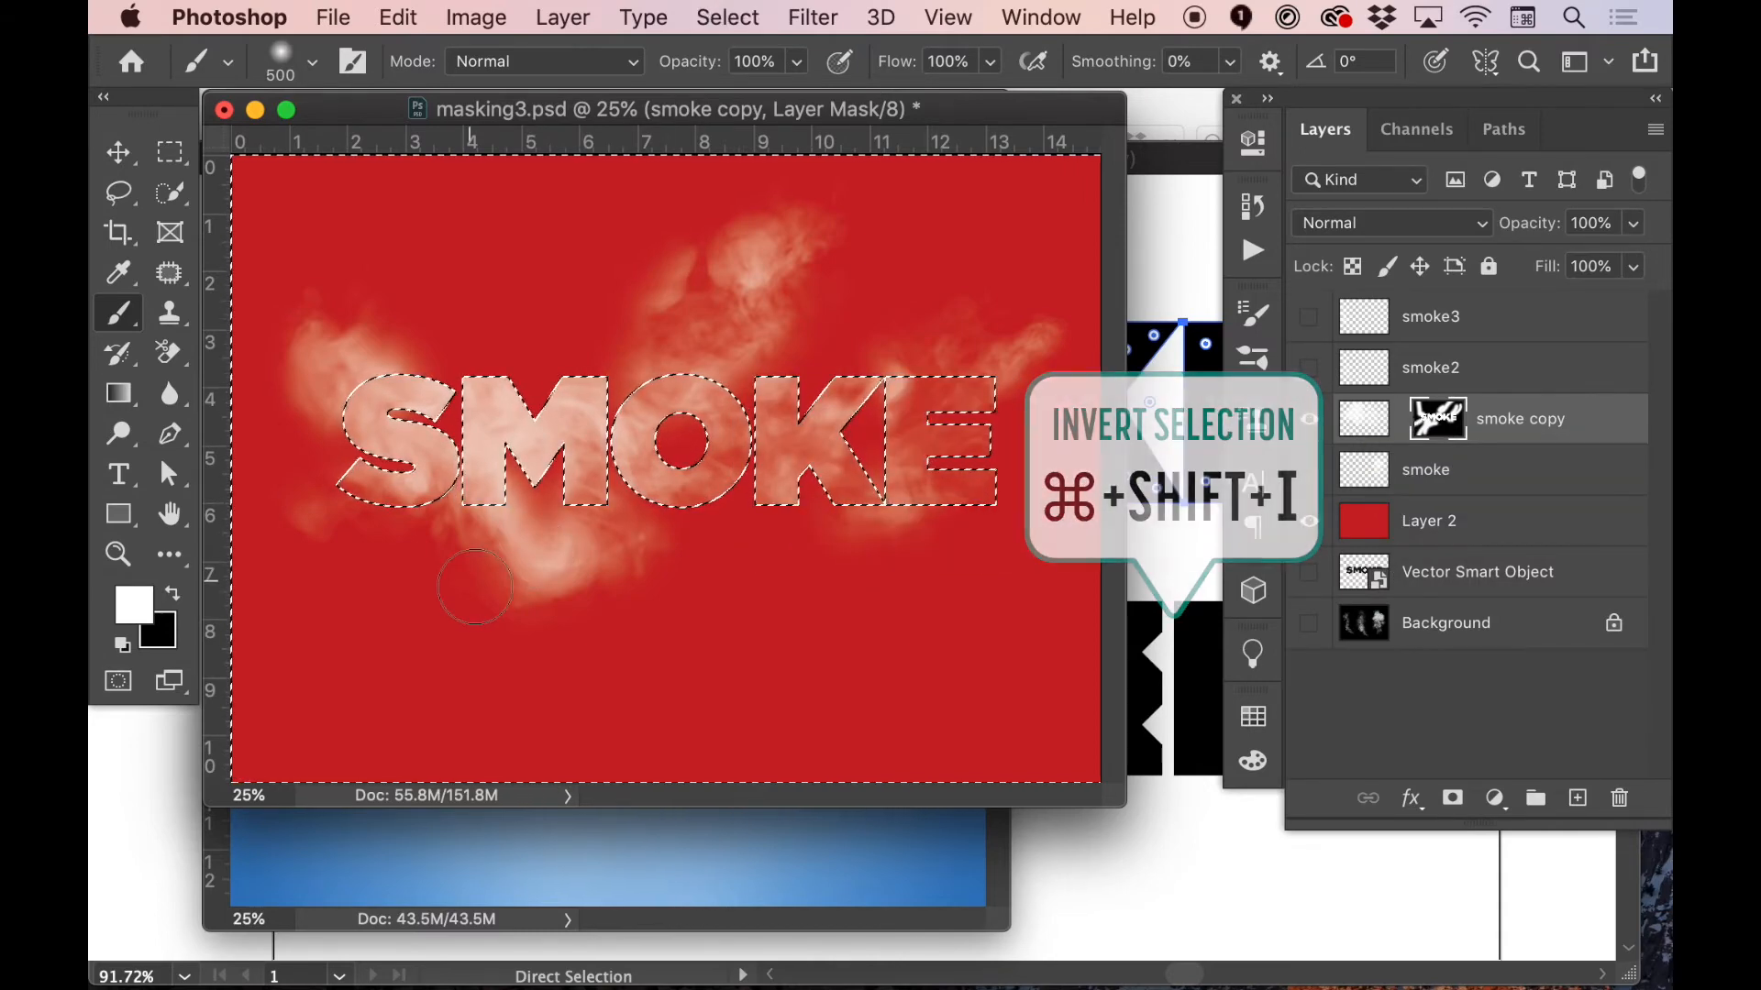
pyautogui.press('x')
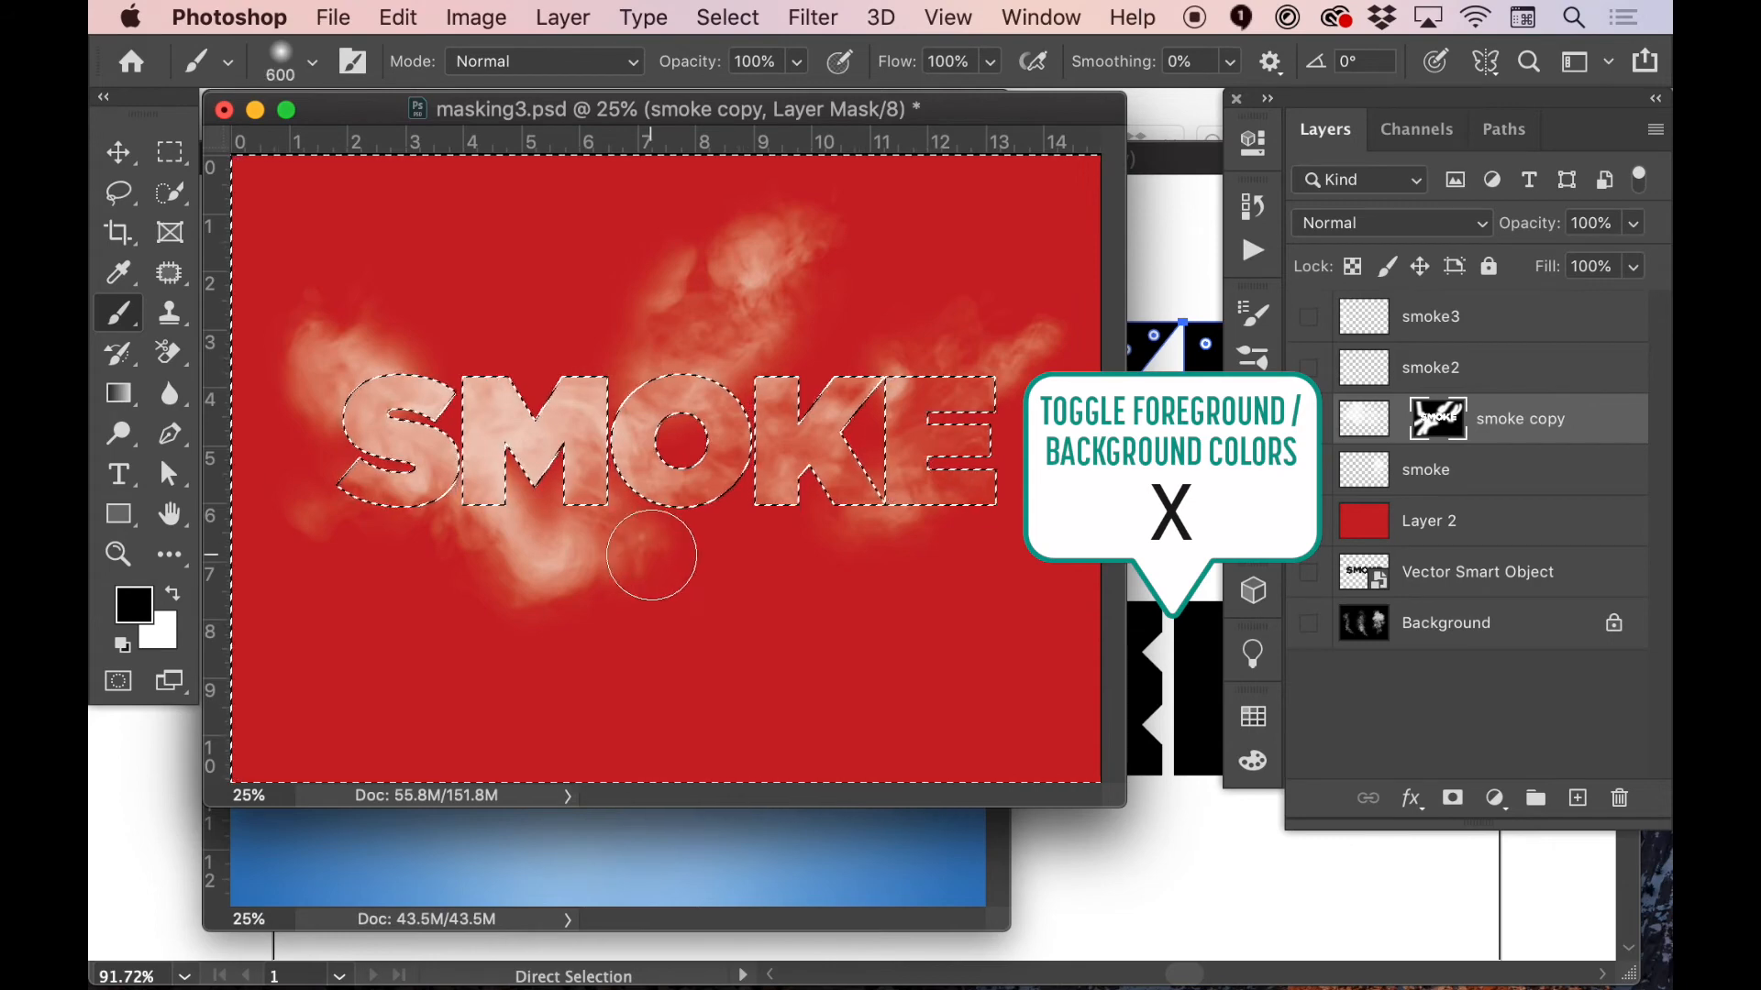
pyautogui.press(']')
pyautogui.press(']')
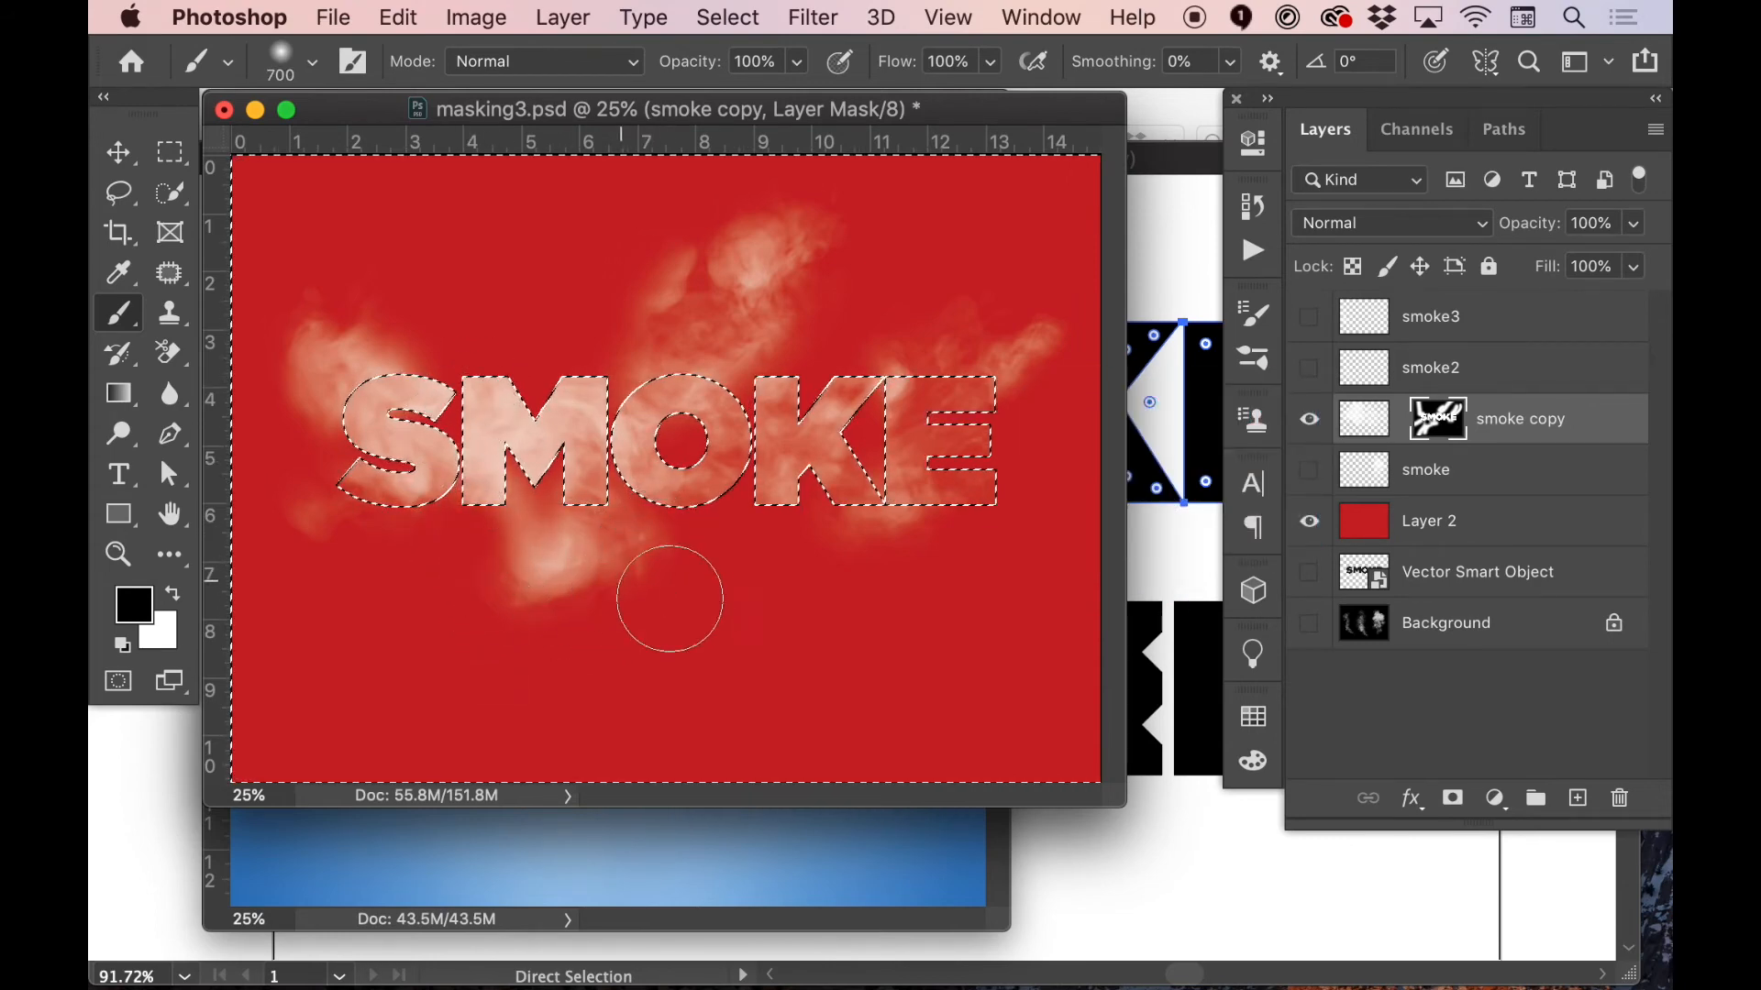
pyautogui.press('super+d')
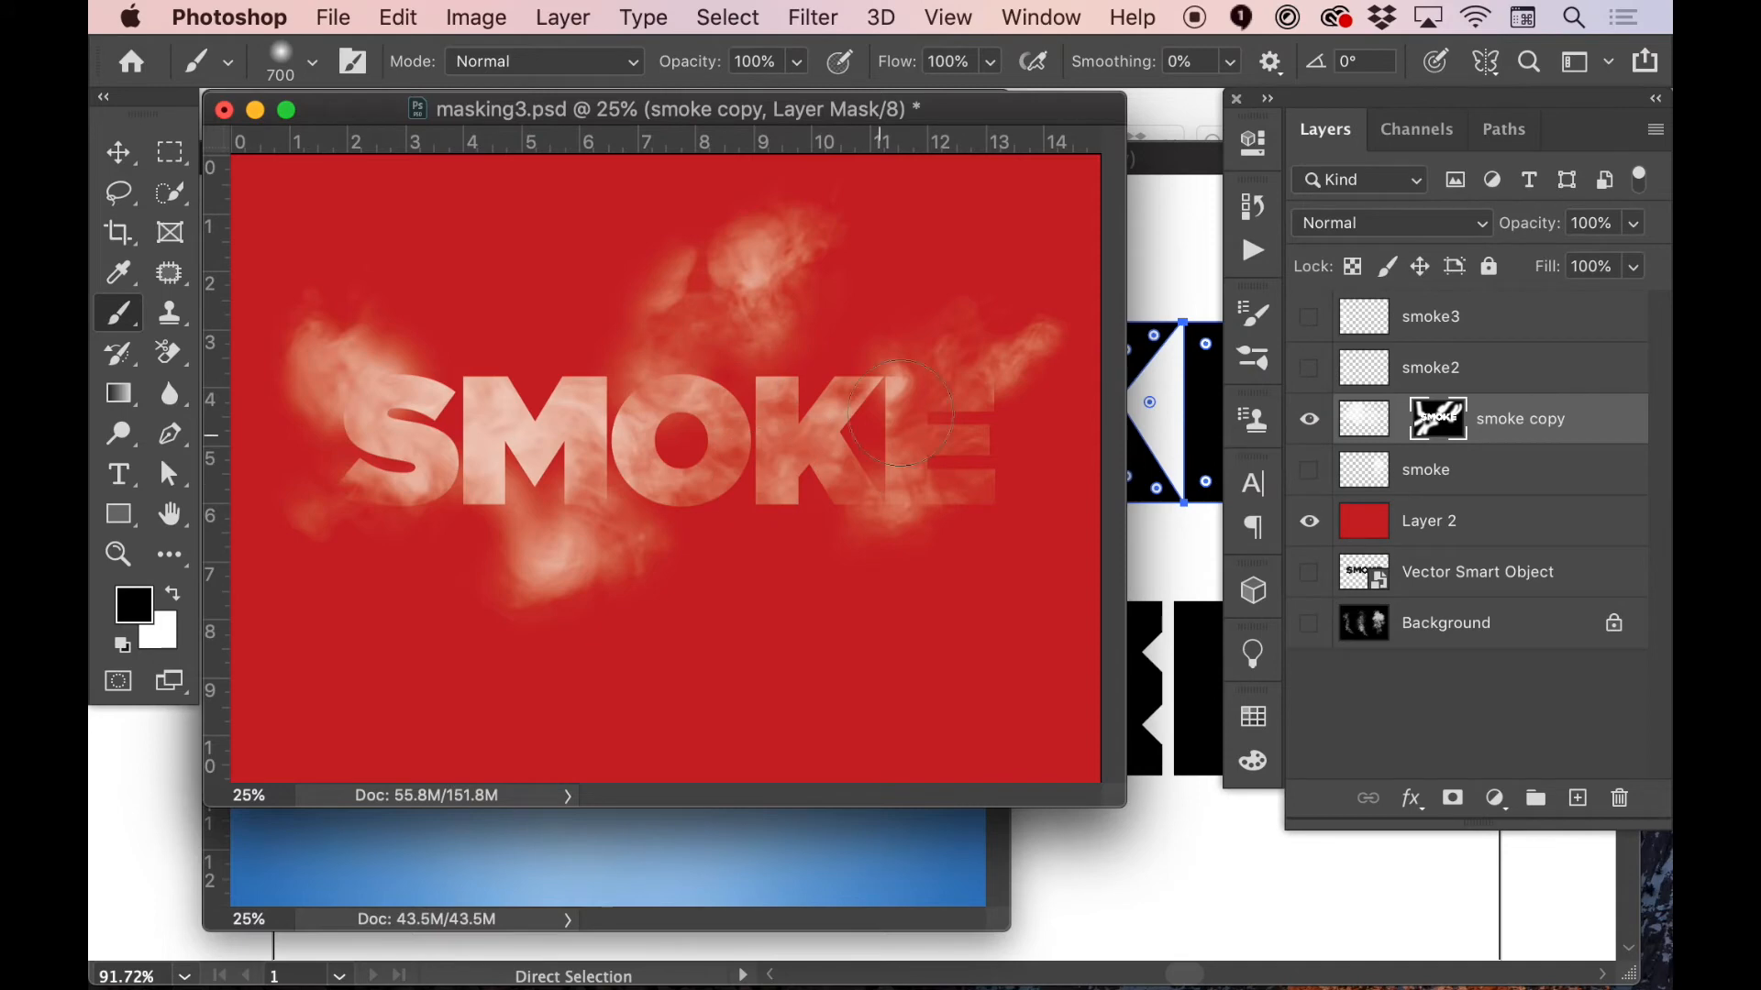
pyautogui.click(372, 385)
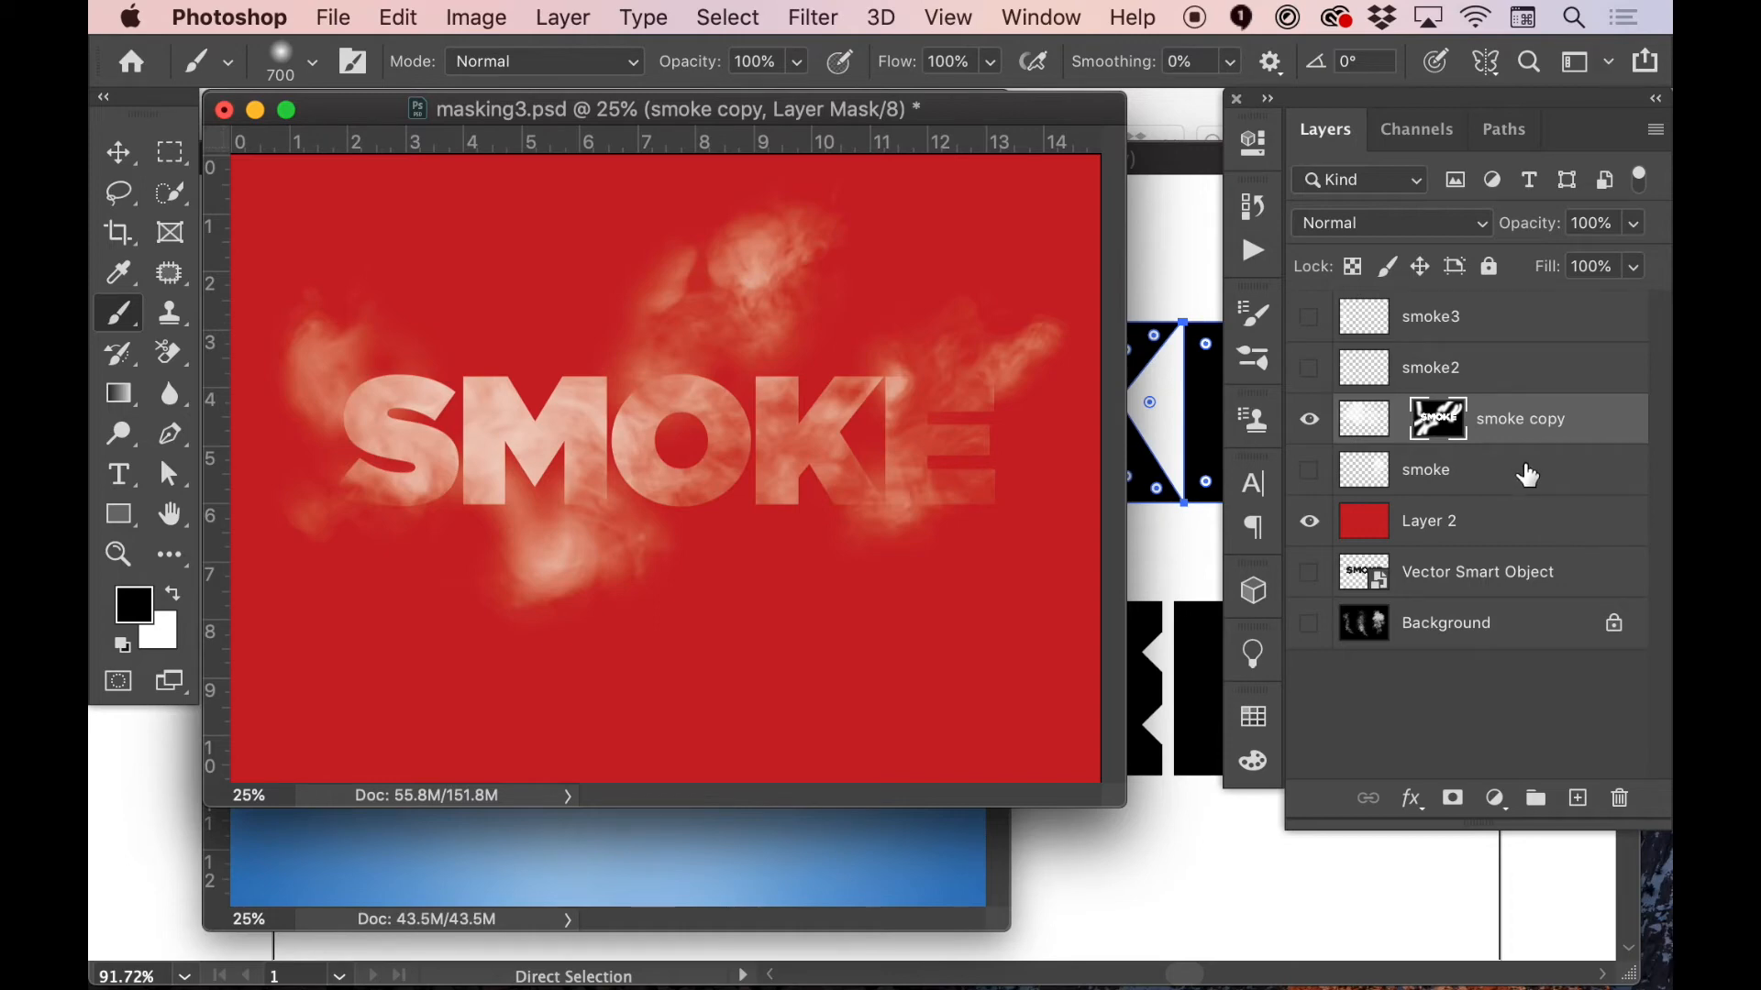
# Hide the smoke copy layer and red Layer 2, and minimize masking3.psd to work on water.jpg
pyautogui.click(1309, 420)
pyautogui.click(1310, 522)
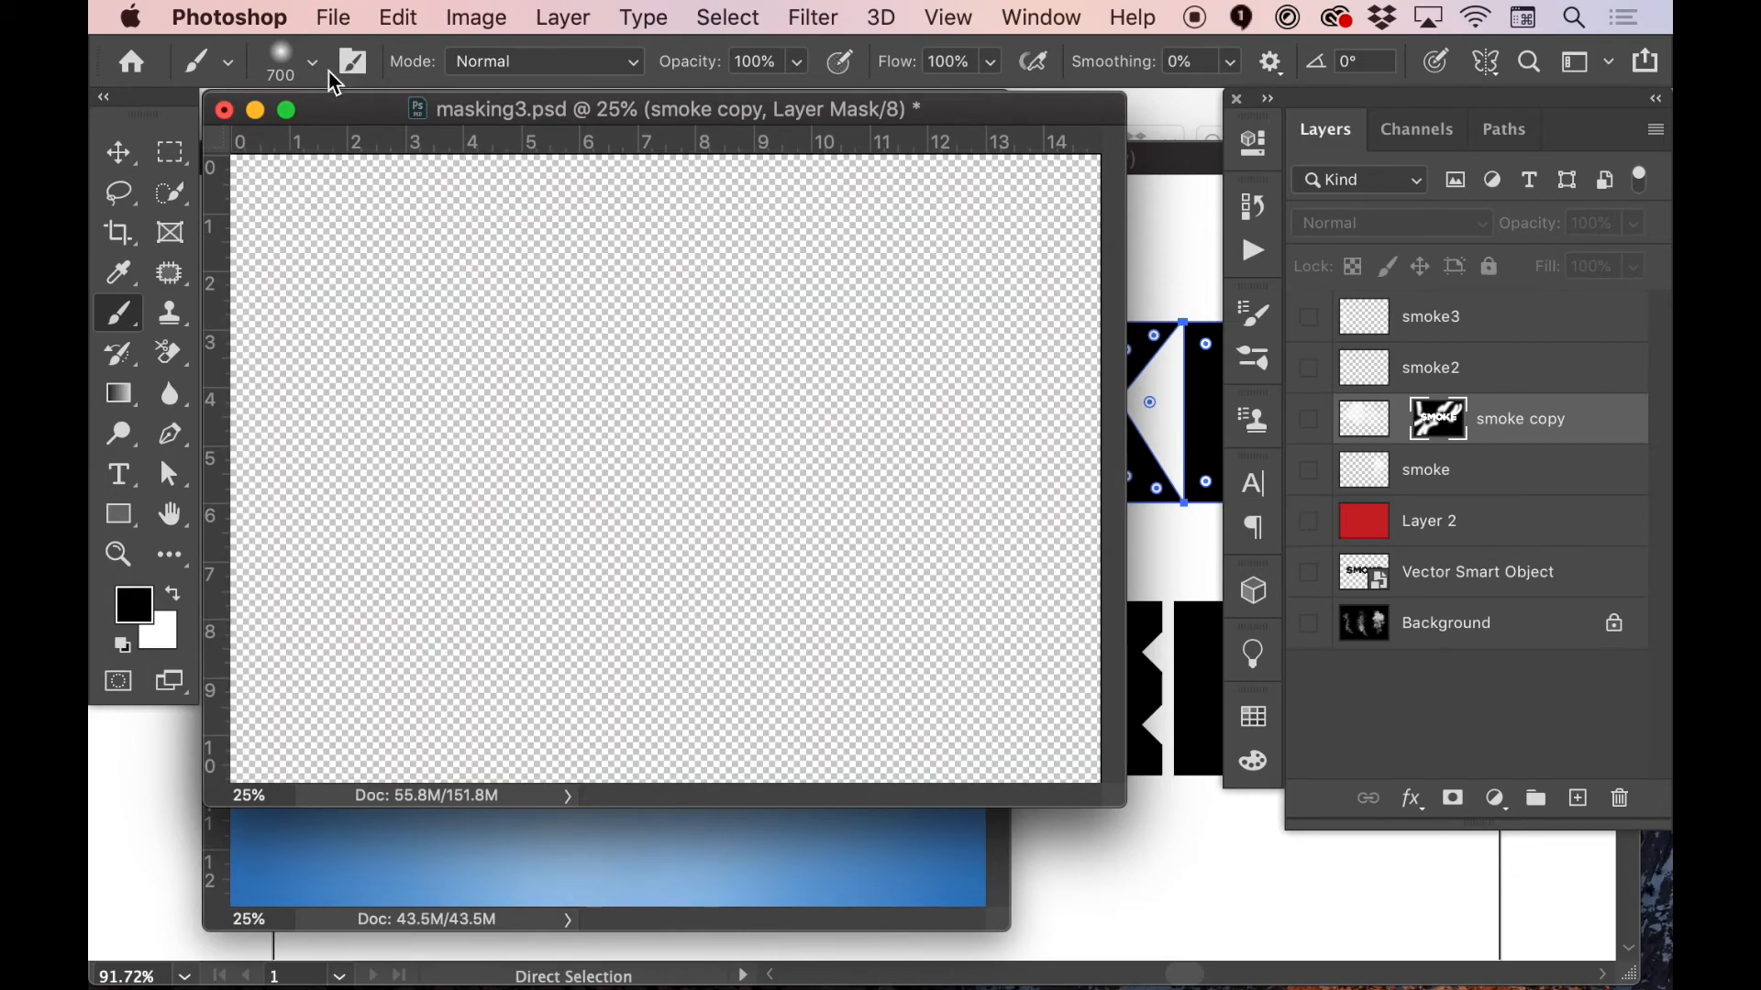
pyautogui.click(257, 111)
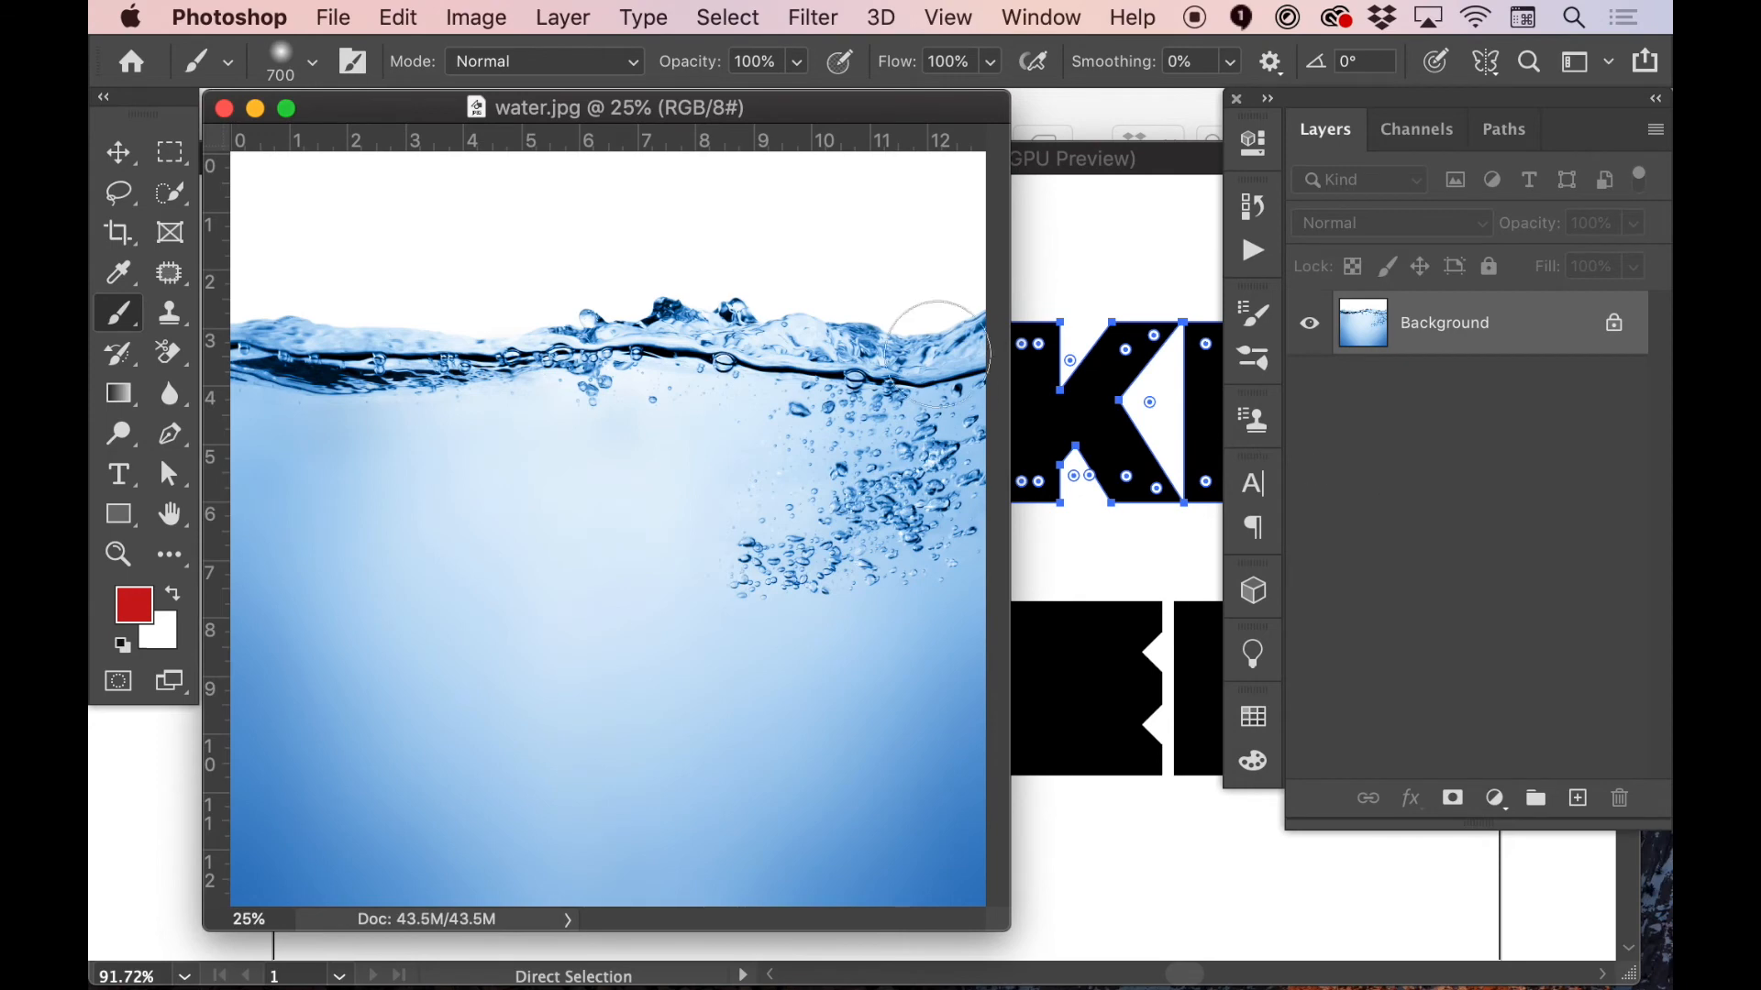
# Unlock the water image's Background as Layer 0 and use Quick Selection to select the white area above the water
pyautogui.press('w')
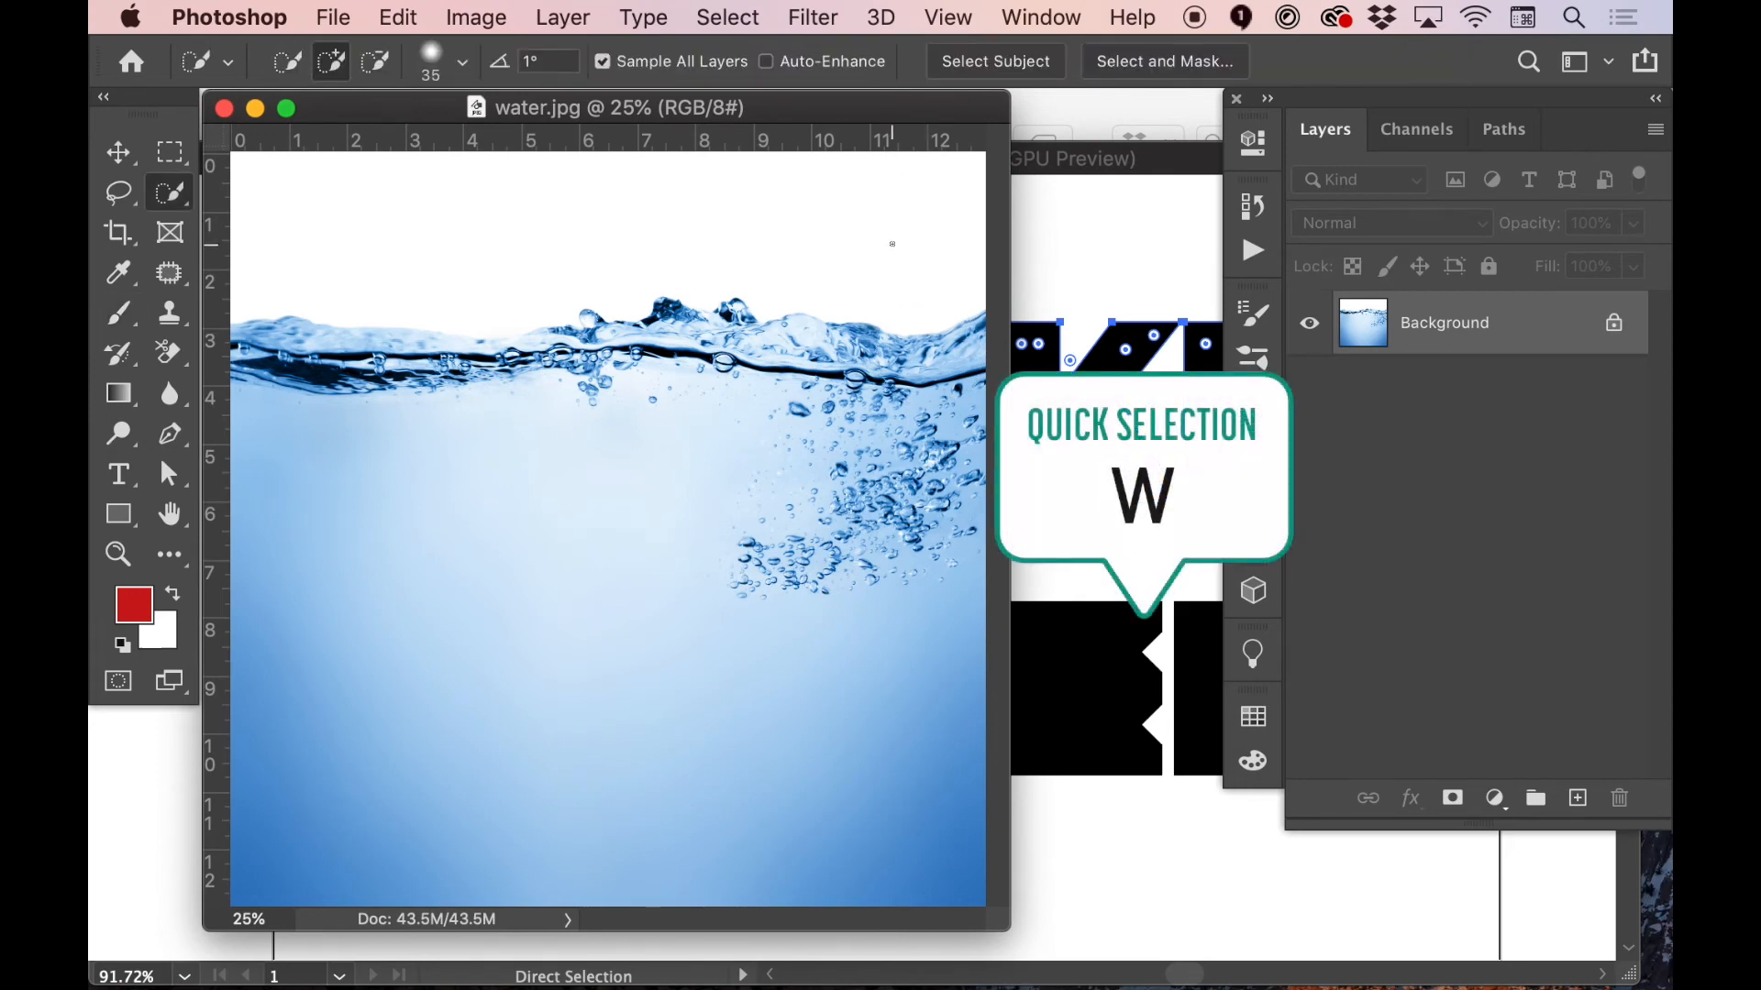
pyautogui.press(']')
pyautogui.press(']')
pyautogui.press(']')
pyautogui.press(']')
pyautogui.press(']')
pyautogui.press(']')
pyautogui.press(']')
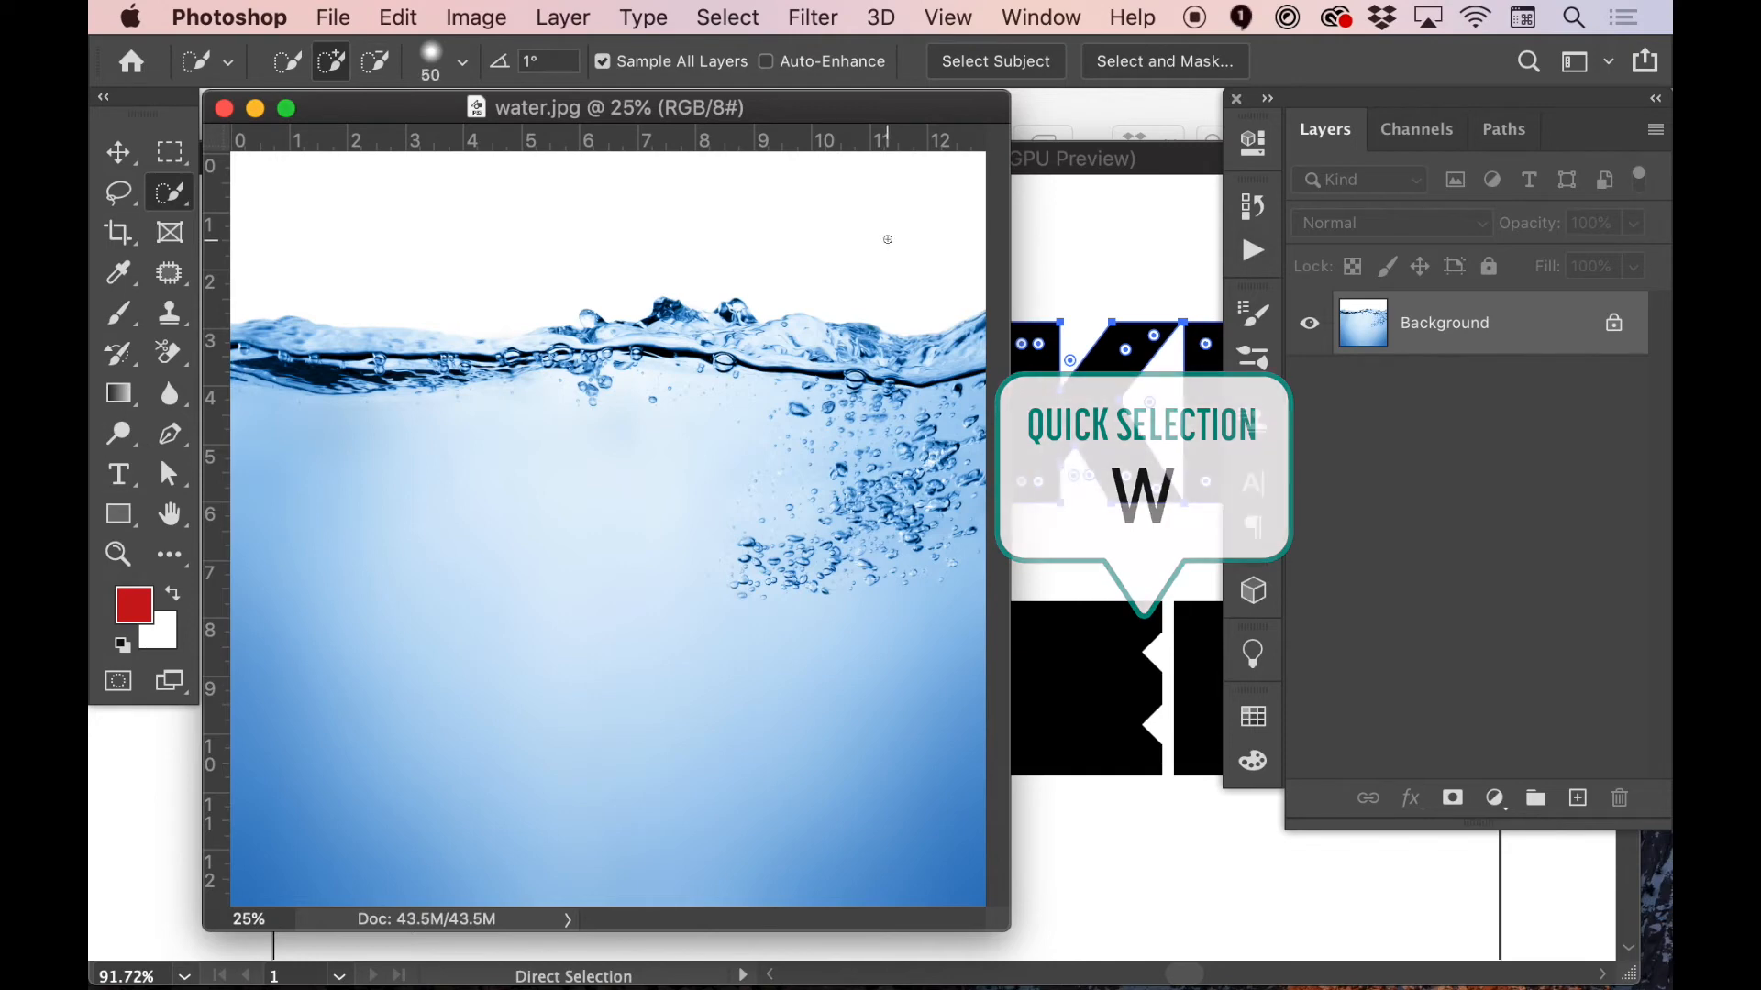
pyautogui.doubleClick(1450, 323)
pyautogui.press('Return')
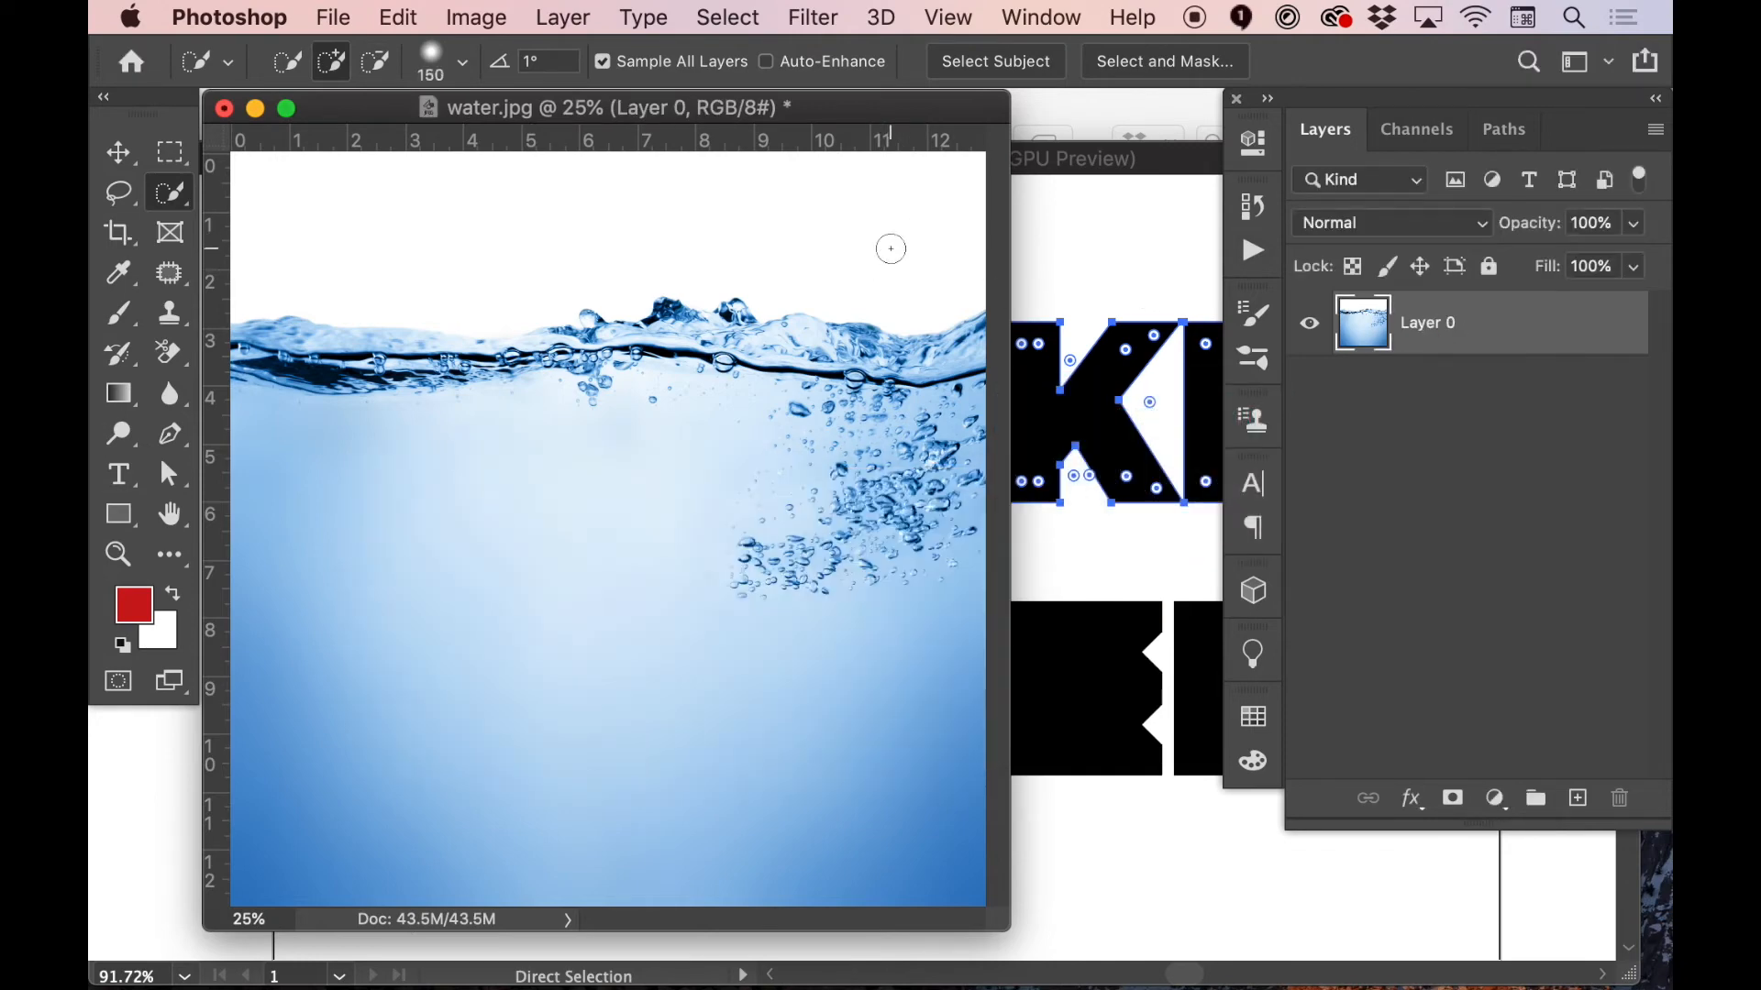
pyautogui.moveTo(913, 247); pyautogui.dragTo(528, 196)
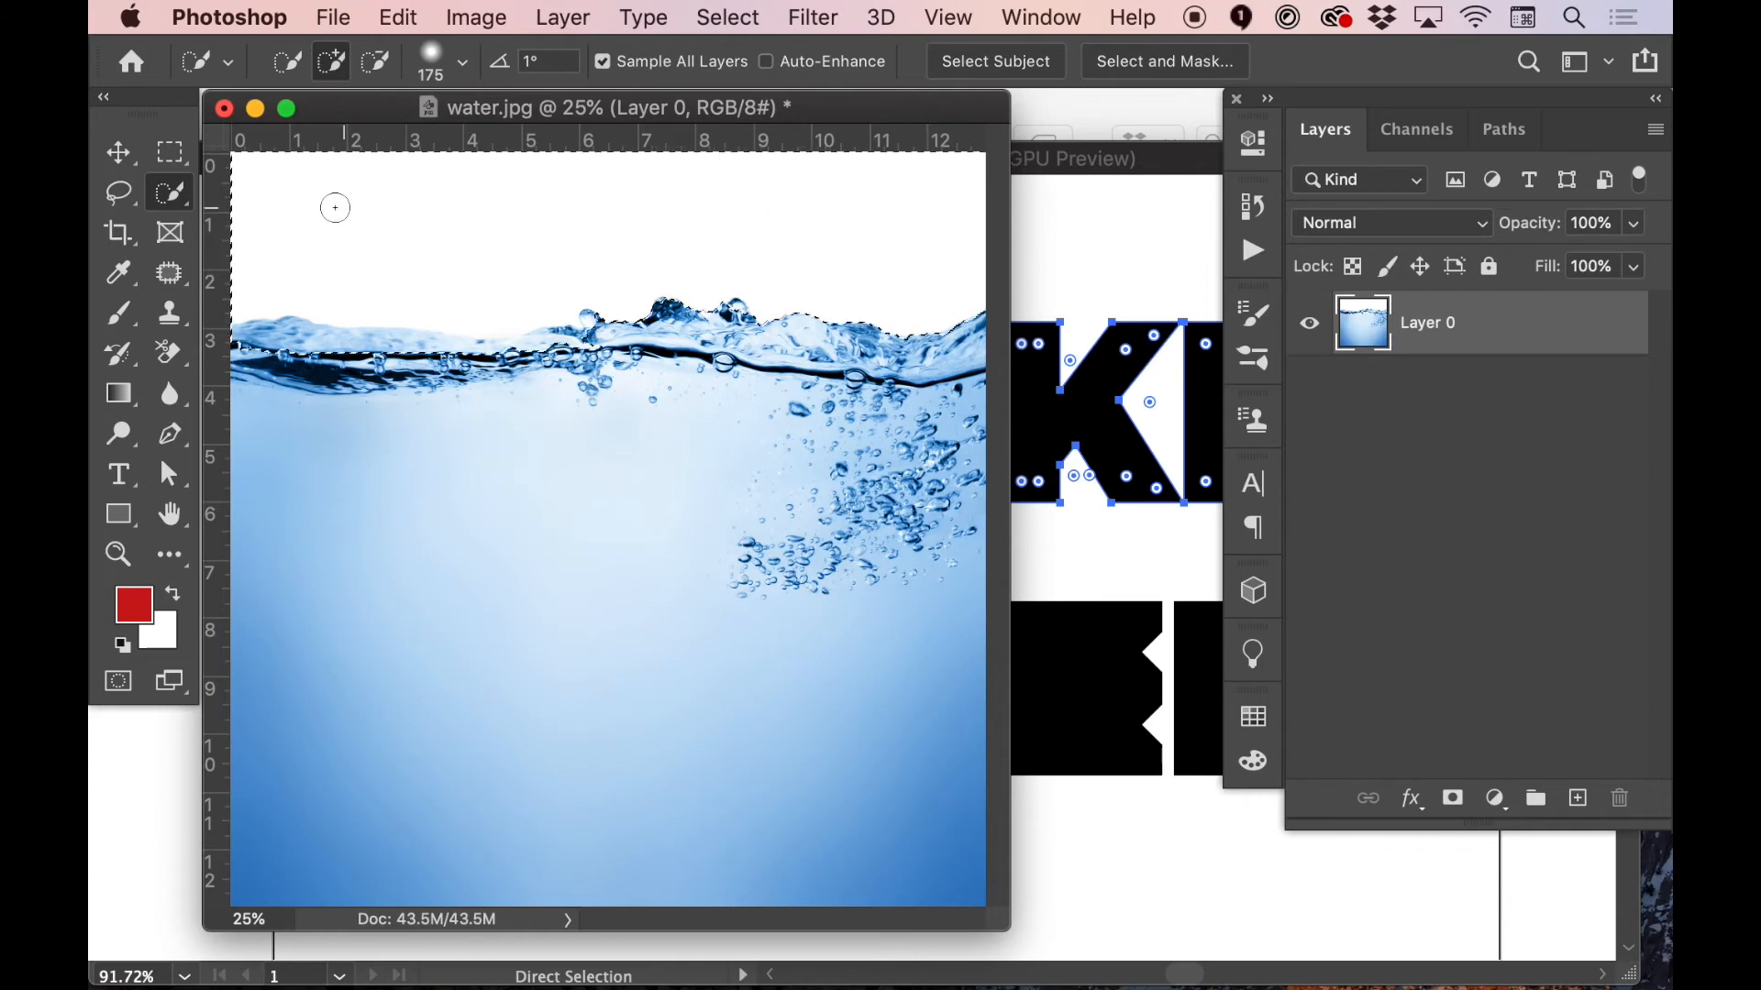
# Subtract the waves from the selection, refine it around the bubbles with an 80 px brush, and invert it into a layer mask
pyautogui.moveTo(254, 357); pyautogui.dragTo(607, 353)
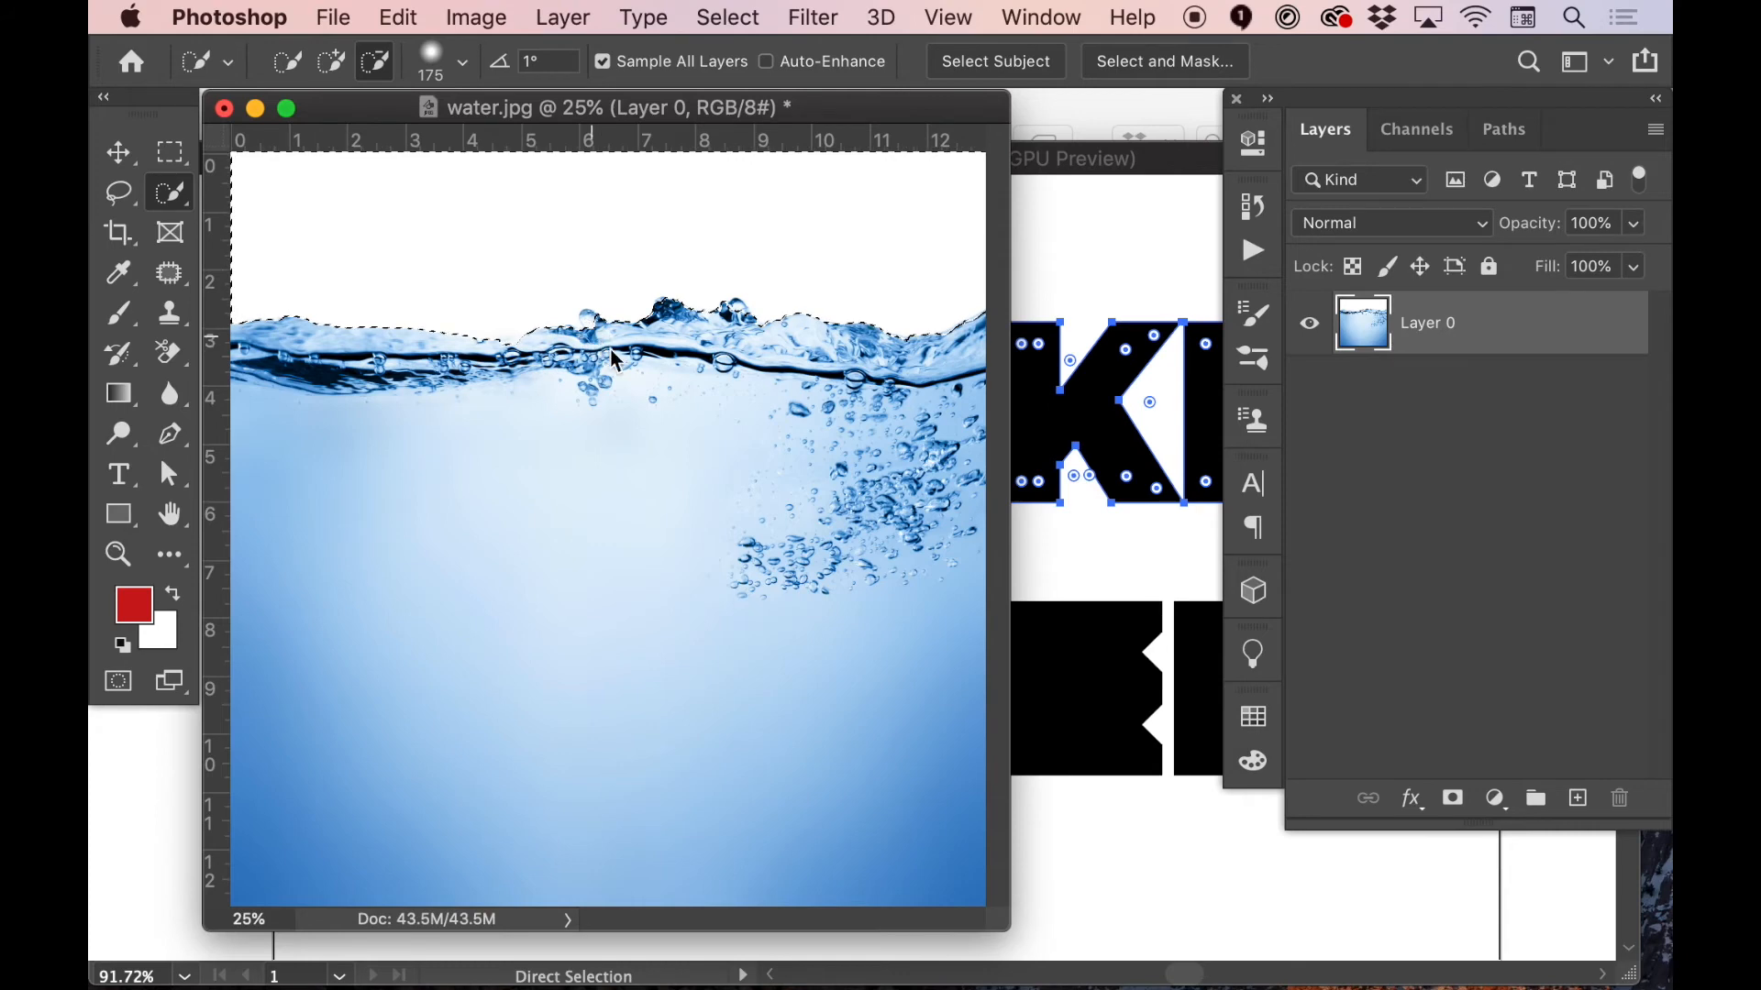
pyautogui.press('[')
pyautogui.press('[')
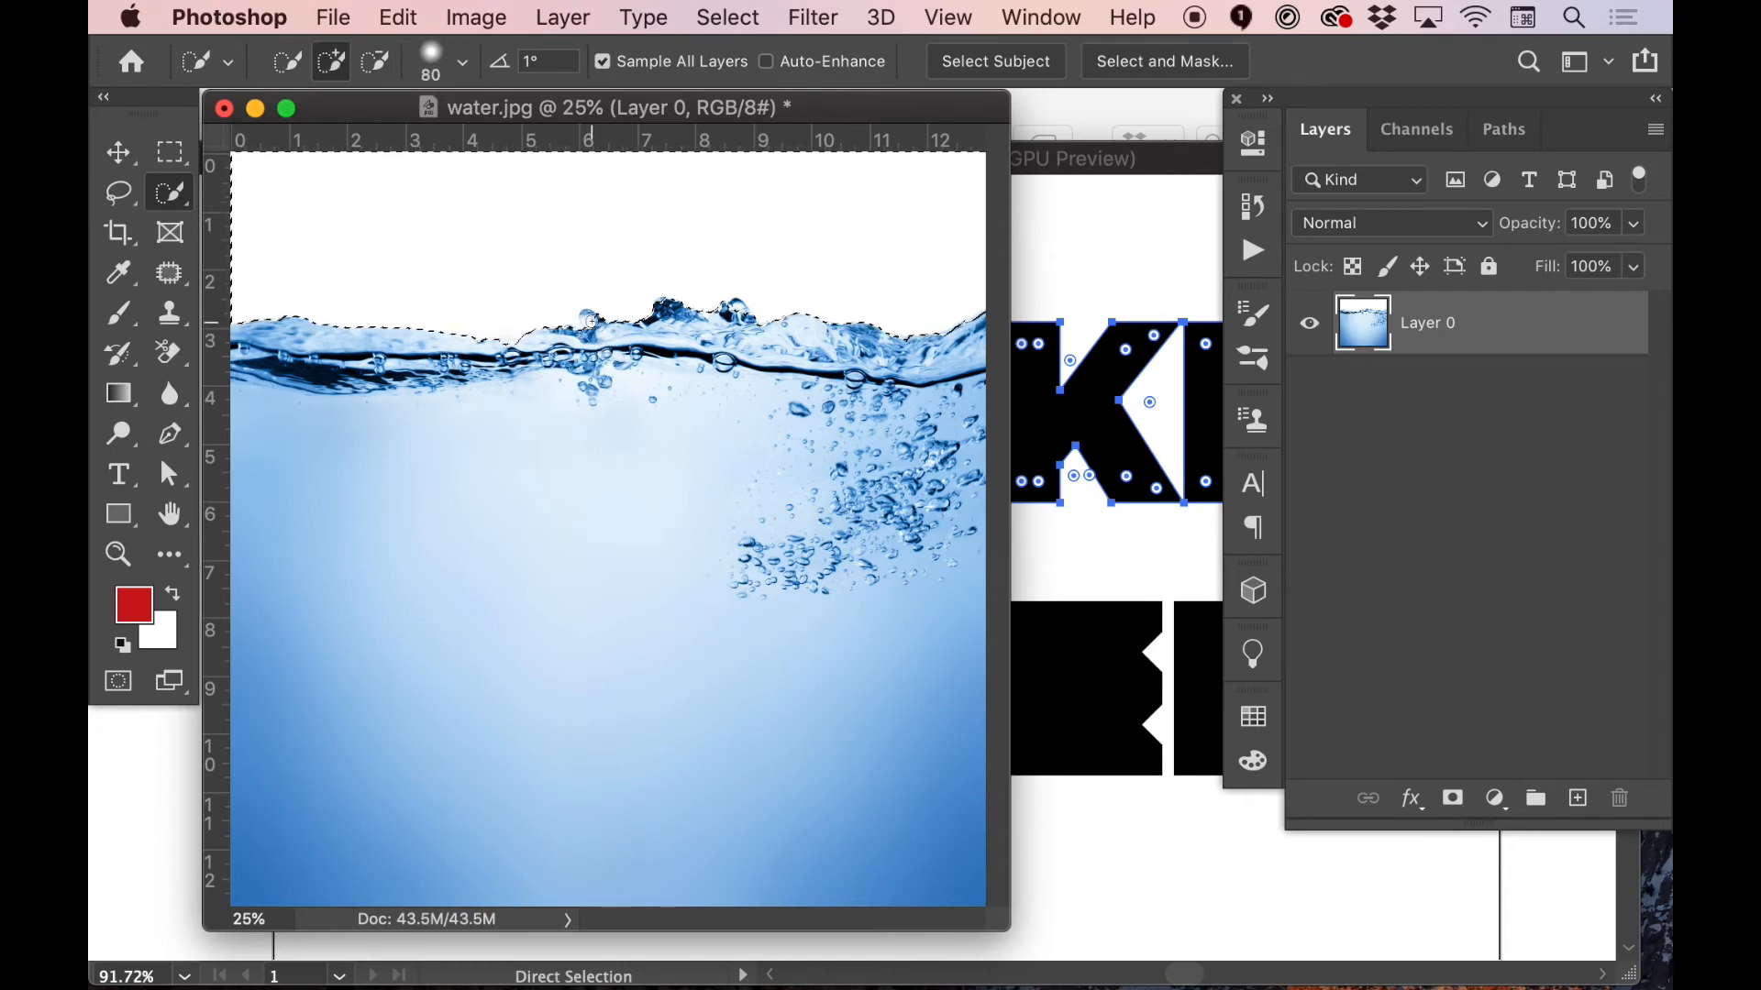
pyautogui.keyDown('alt'); pyautogui.click(591, 321); pyautogui.keyUp('alt')
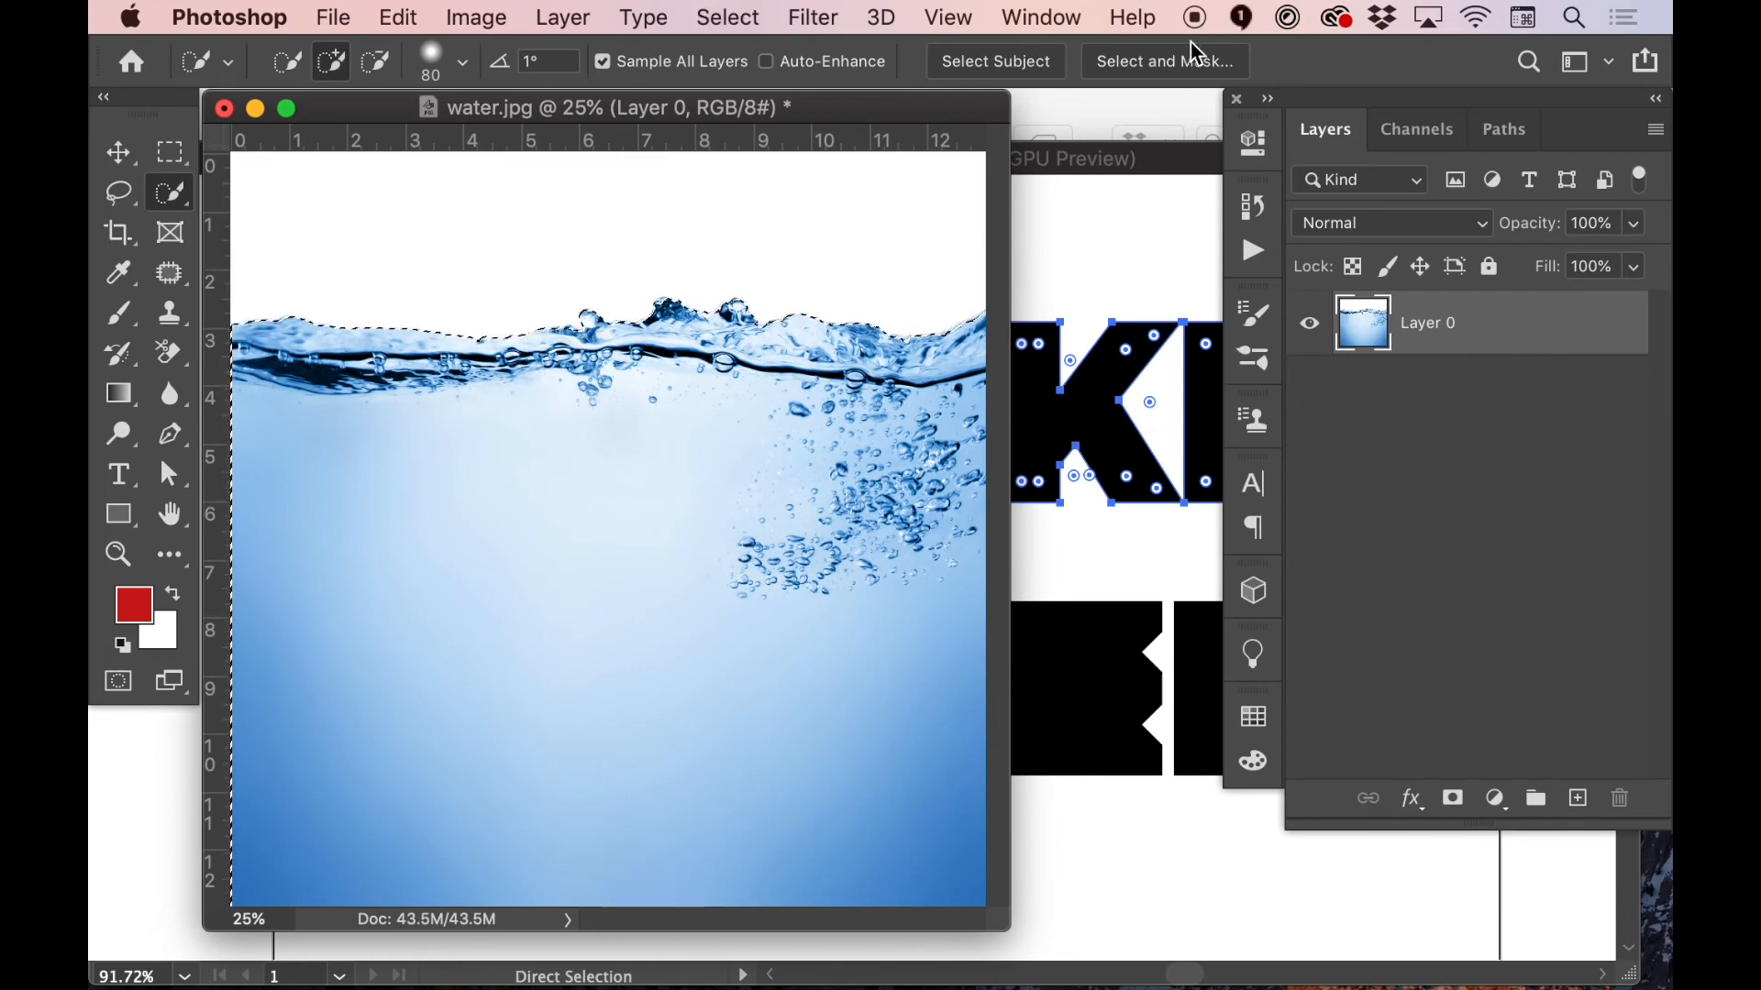
pyautogui.click(1452, 805)
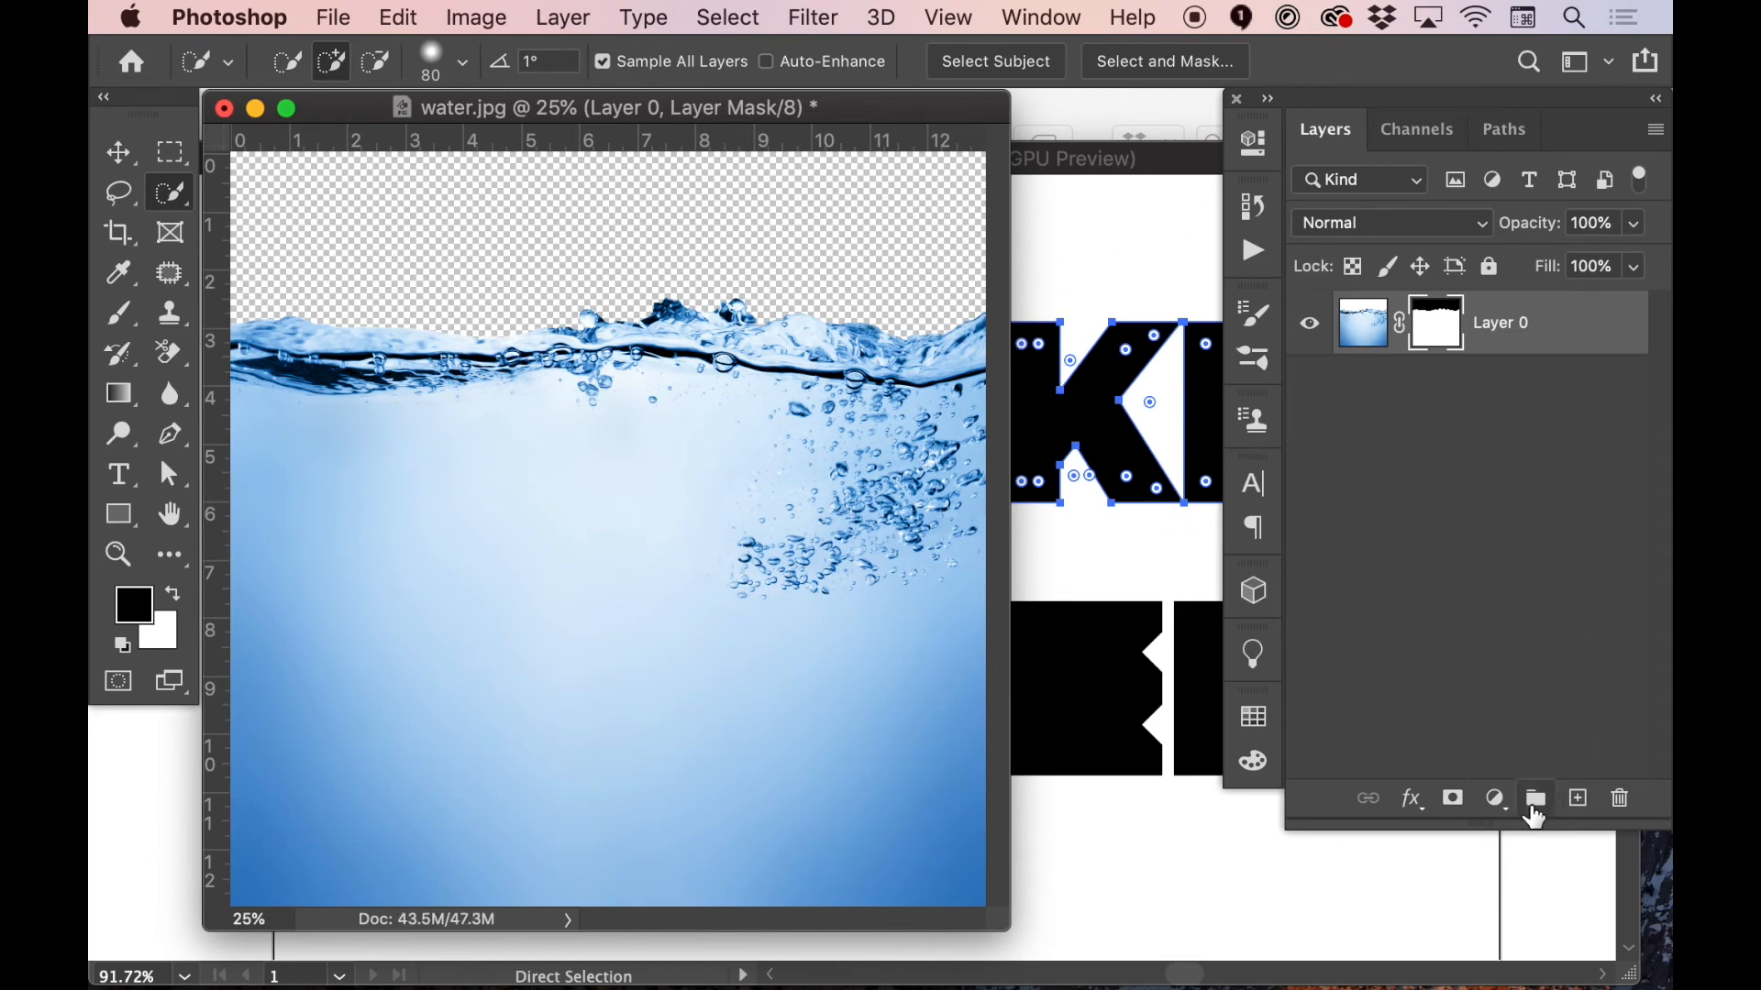
# Switch to Illustrator, copy the WATER lettering, and return to water.jpg in Photoshop
pyautogui.click(1067, 723)
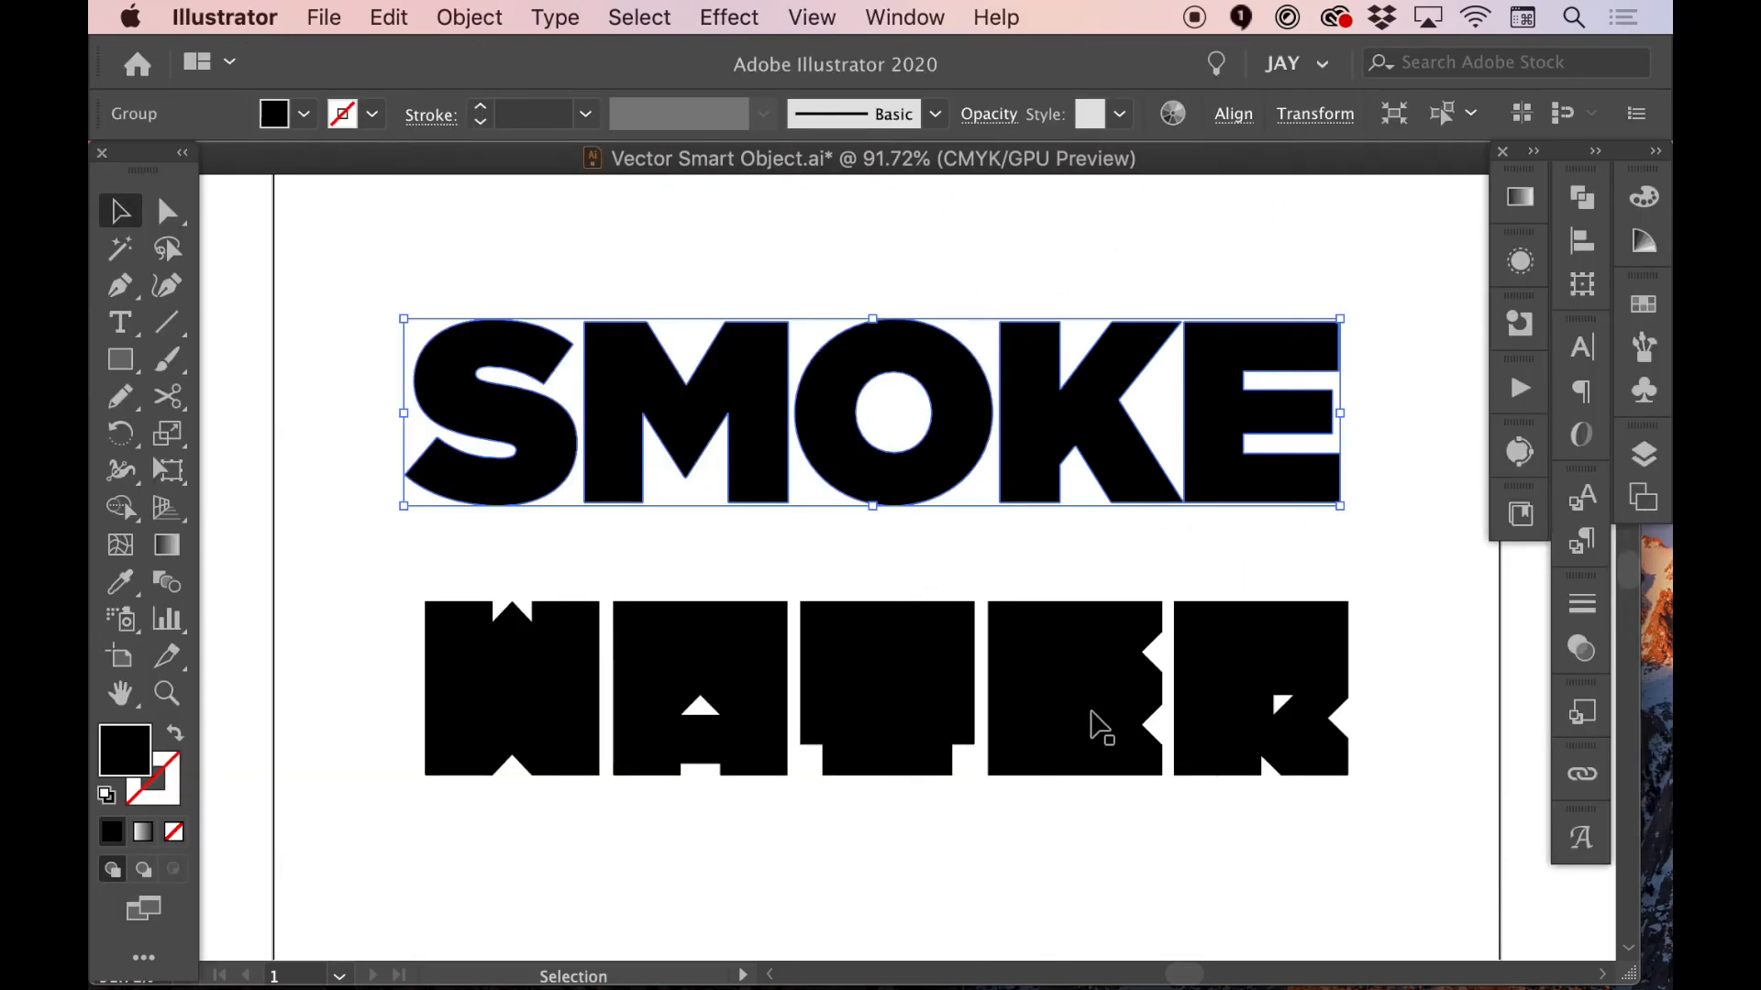
pyautogui.click(1085, 714)
pyautogui.press('super+c')
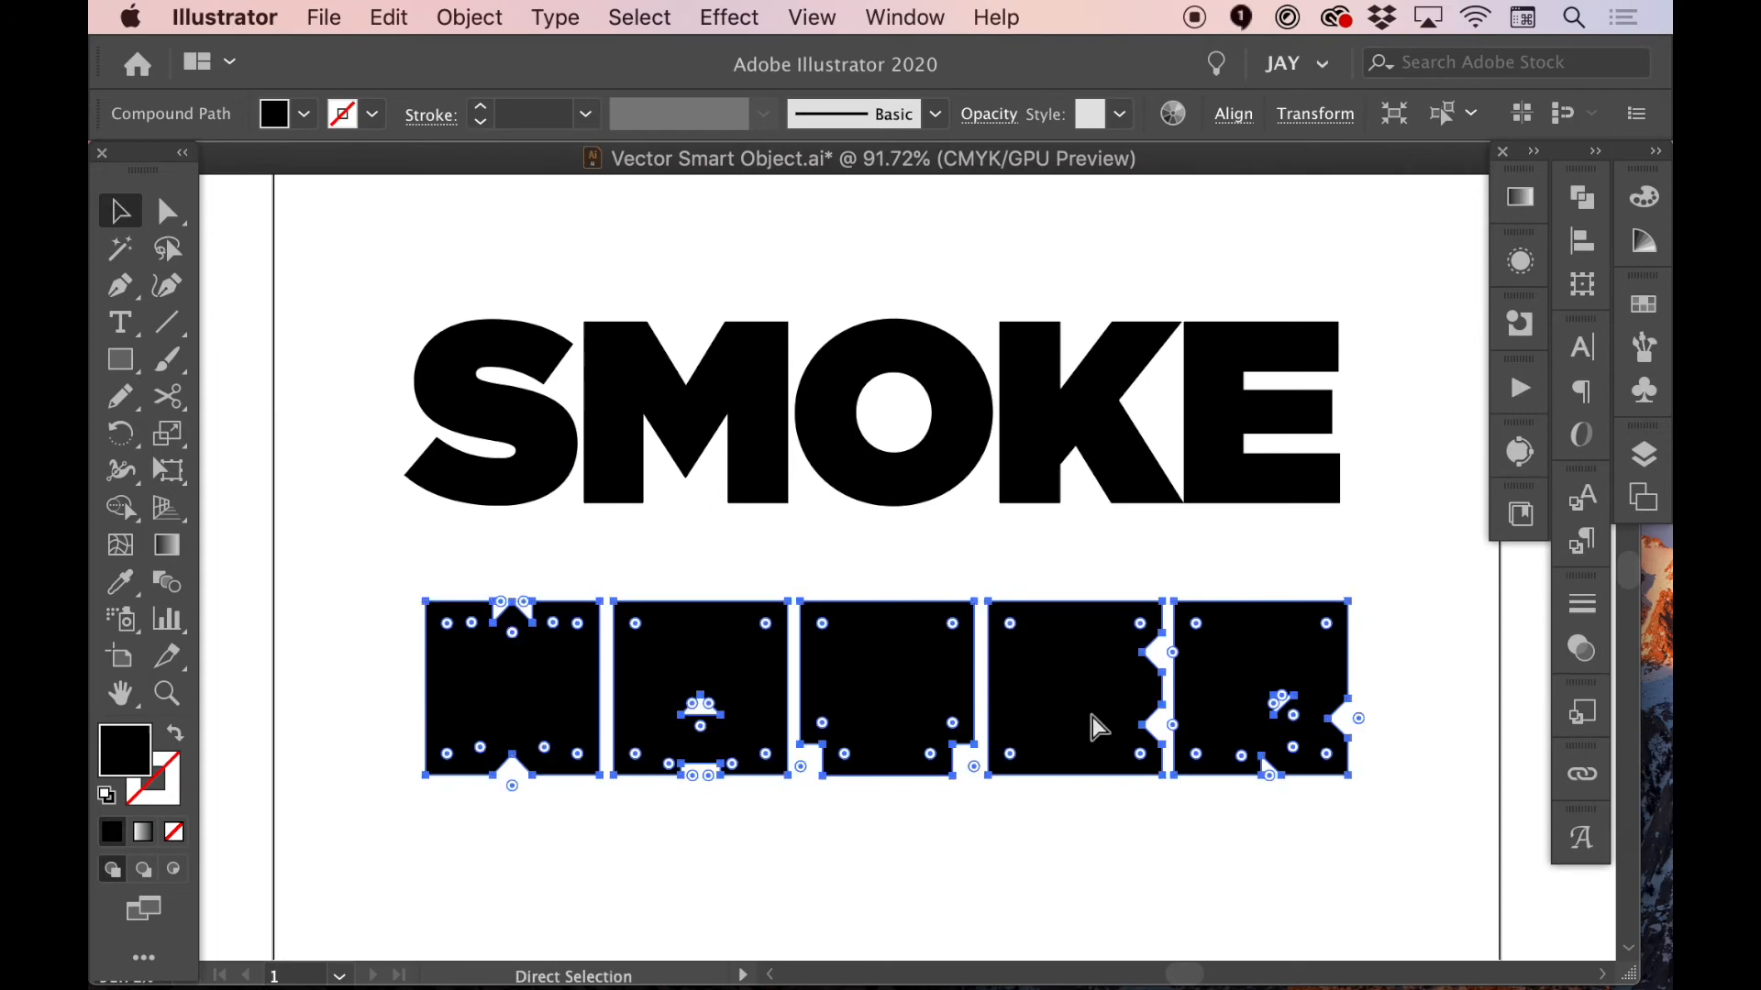
pyautogui.press('super+Tab')
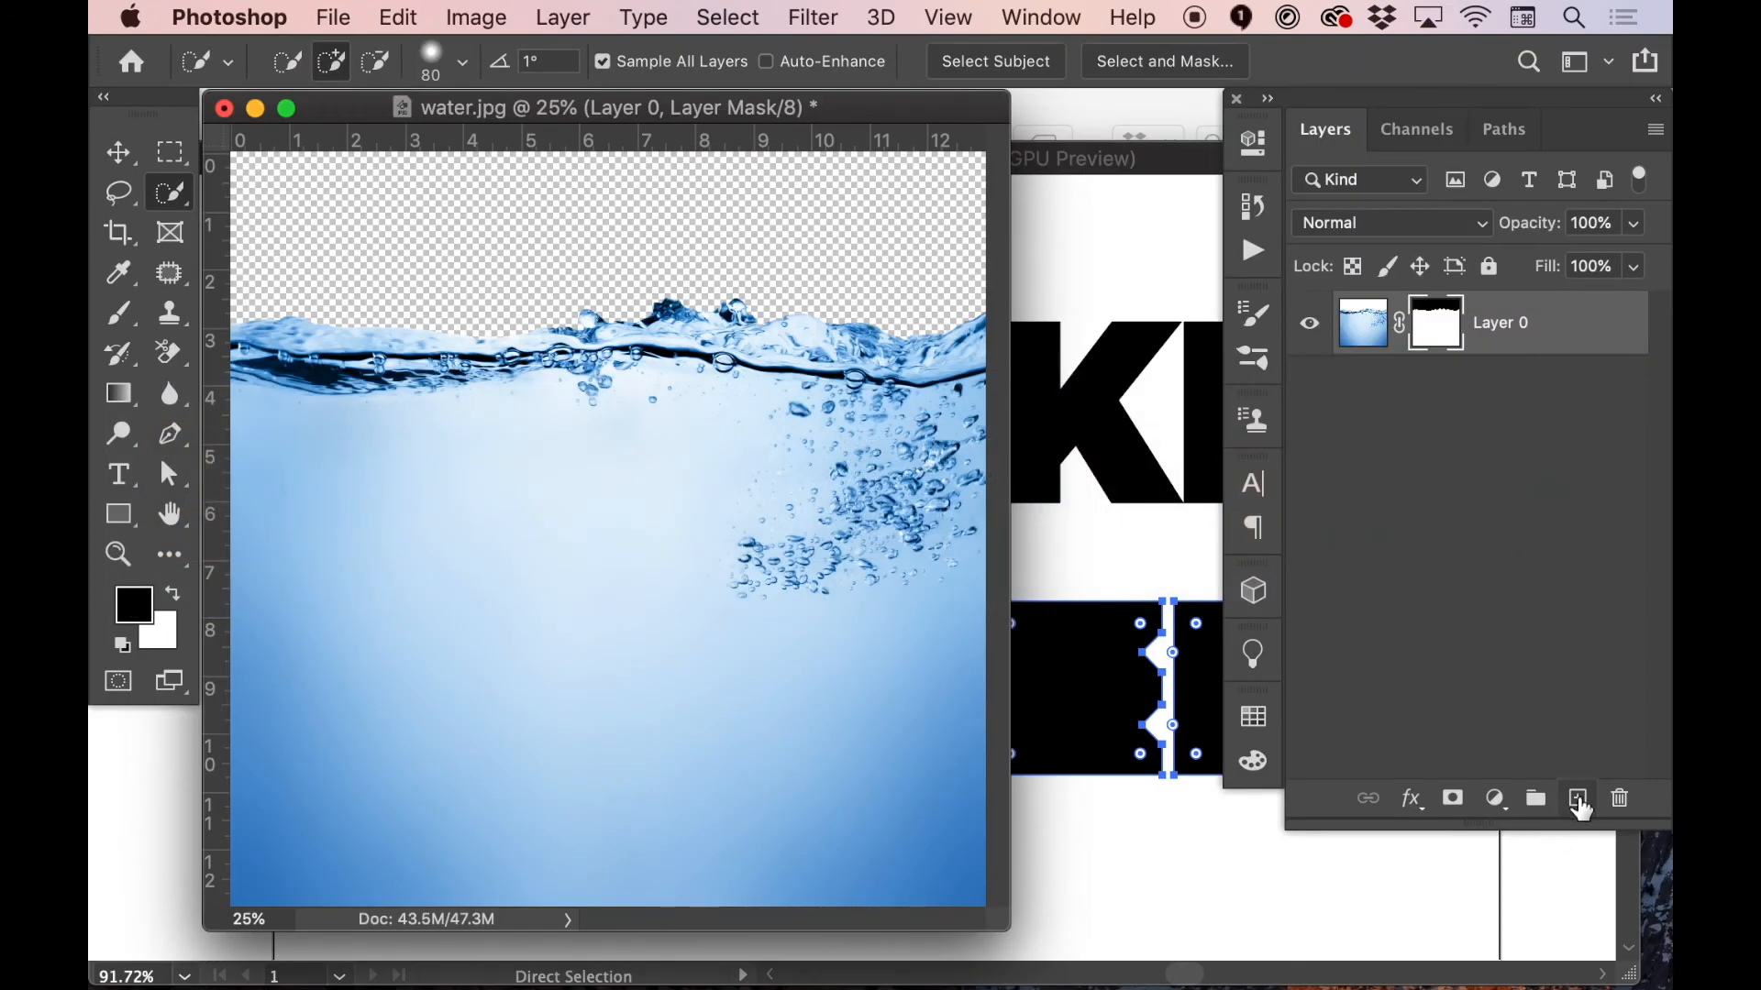
# Add a new layer beneath Layer 0 and fill it with the red foreground color
pyautogui.click(1579, 802)
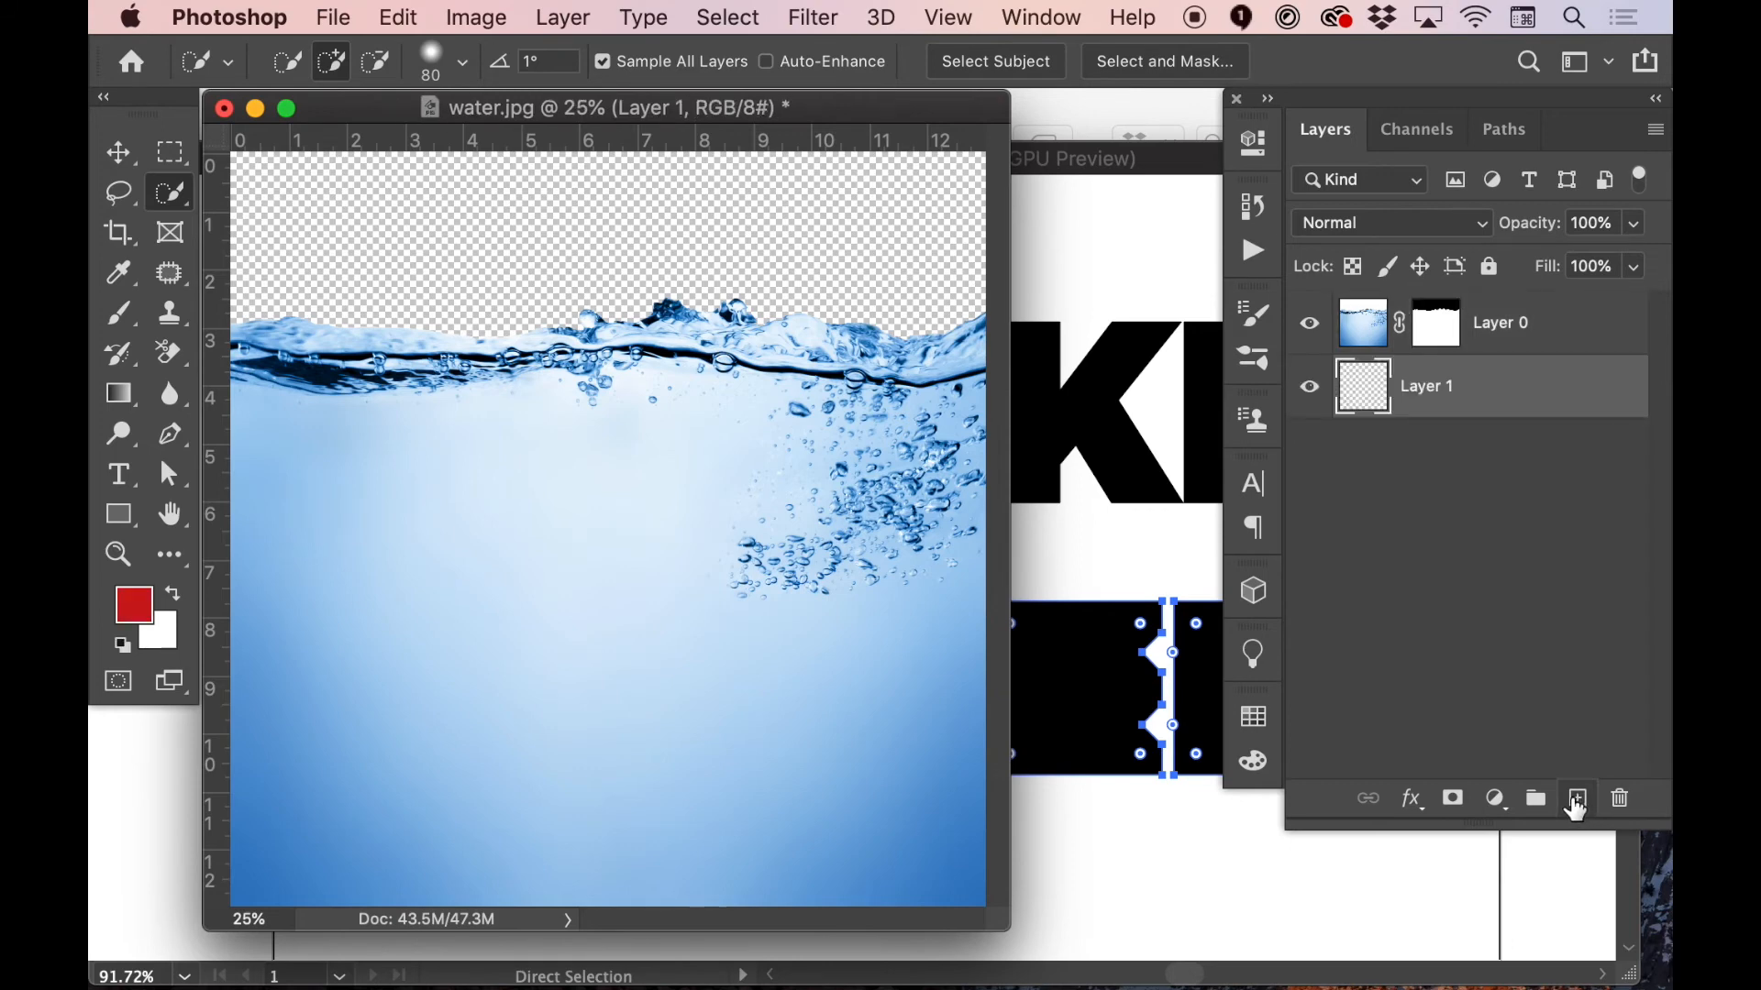
pyautogui.hotkey('alt', 'BackSpace')
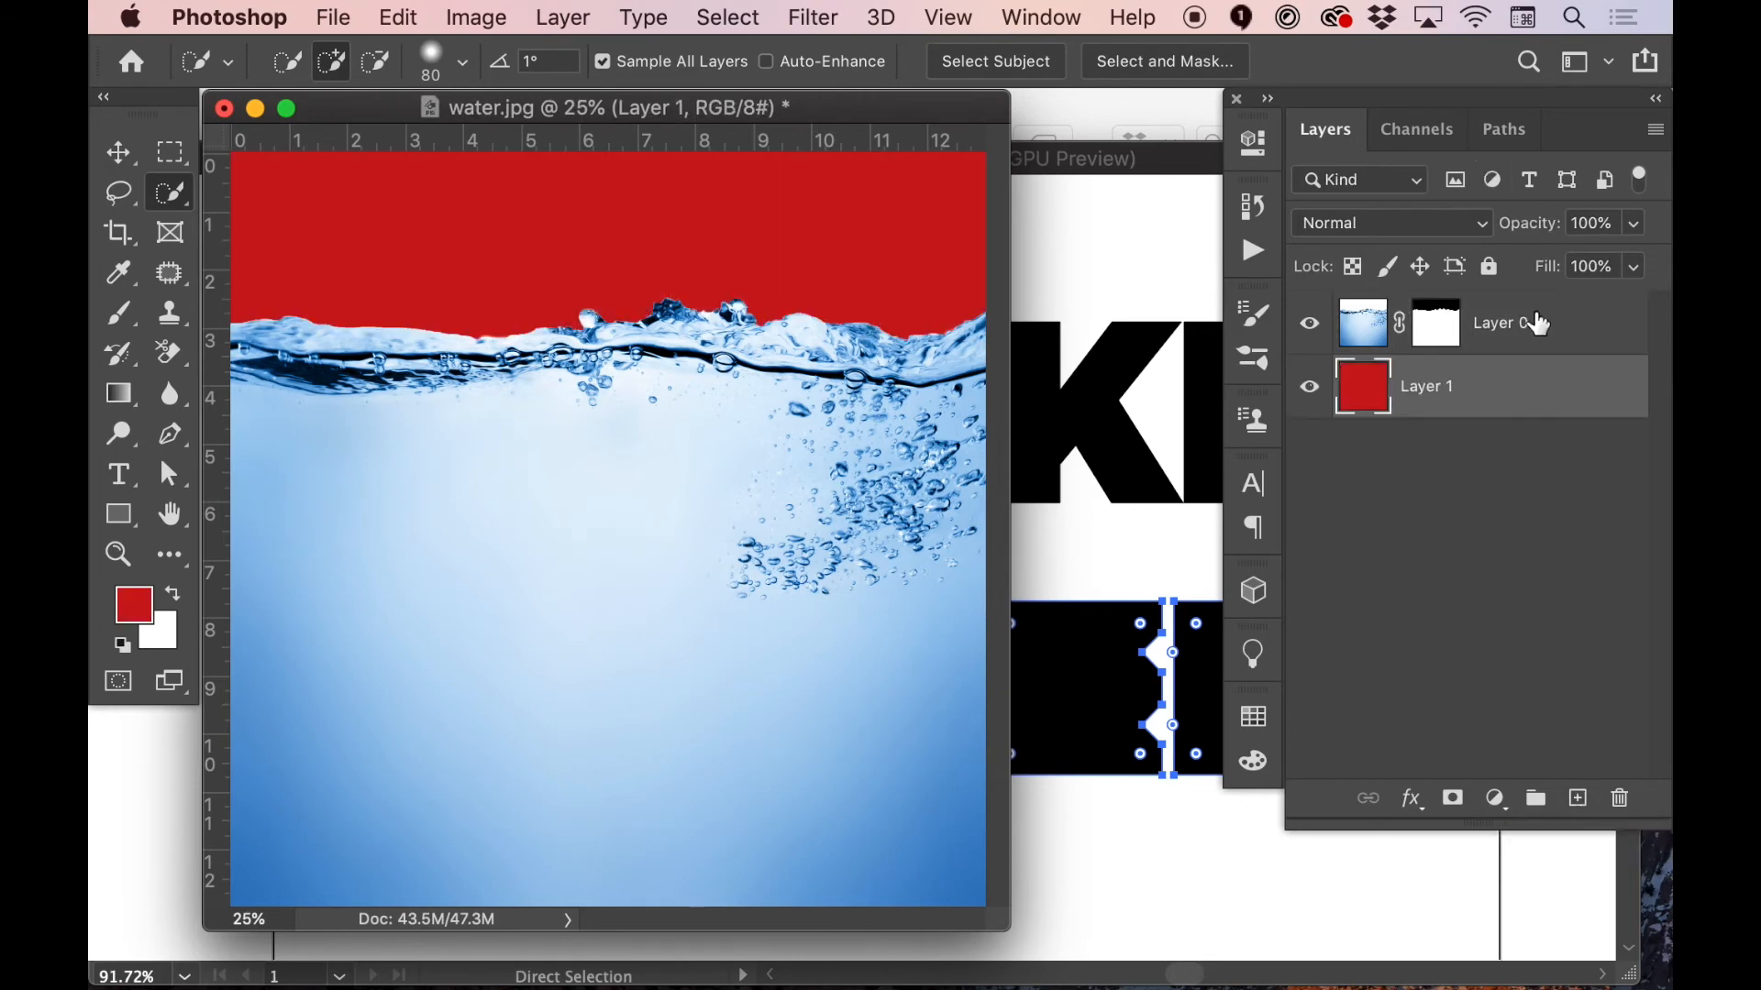
# Convert the masked water Layer 0 to a Smart Object
pyautogui.click(1513, 335)
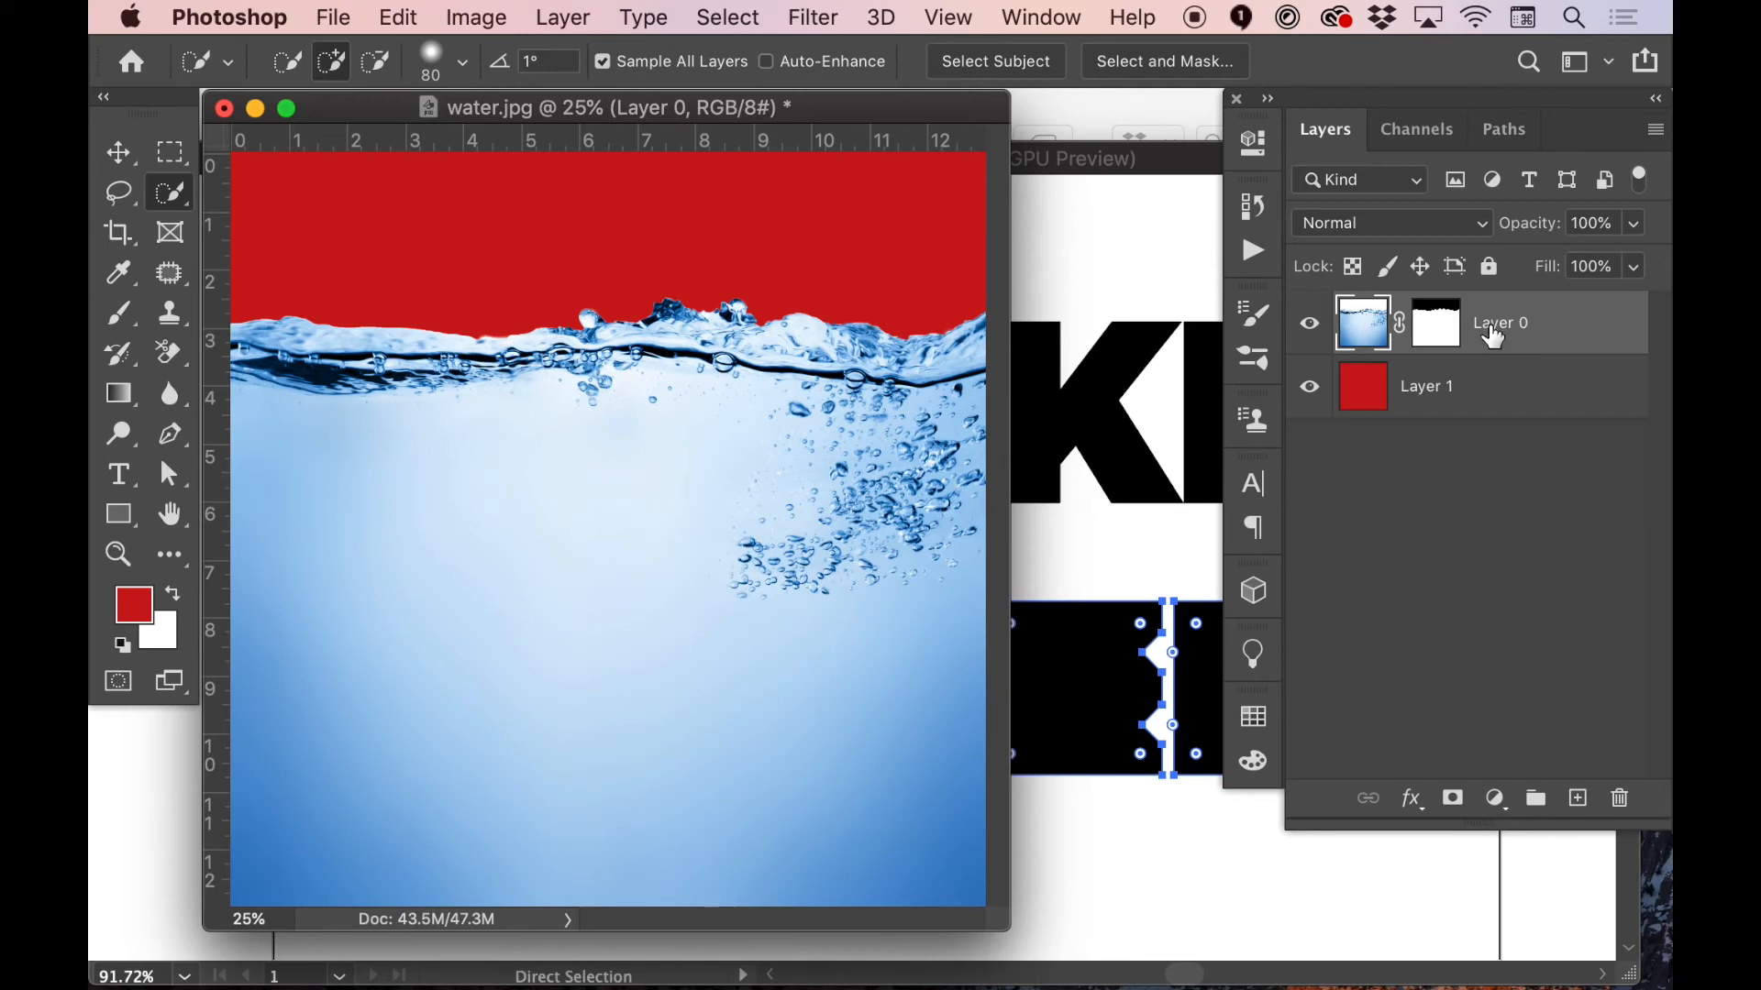
pyautogui.rightClick(1511, 334)
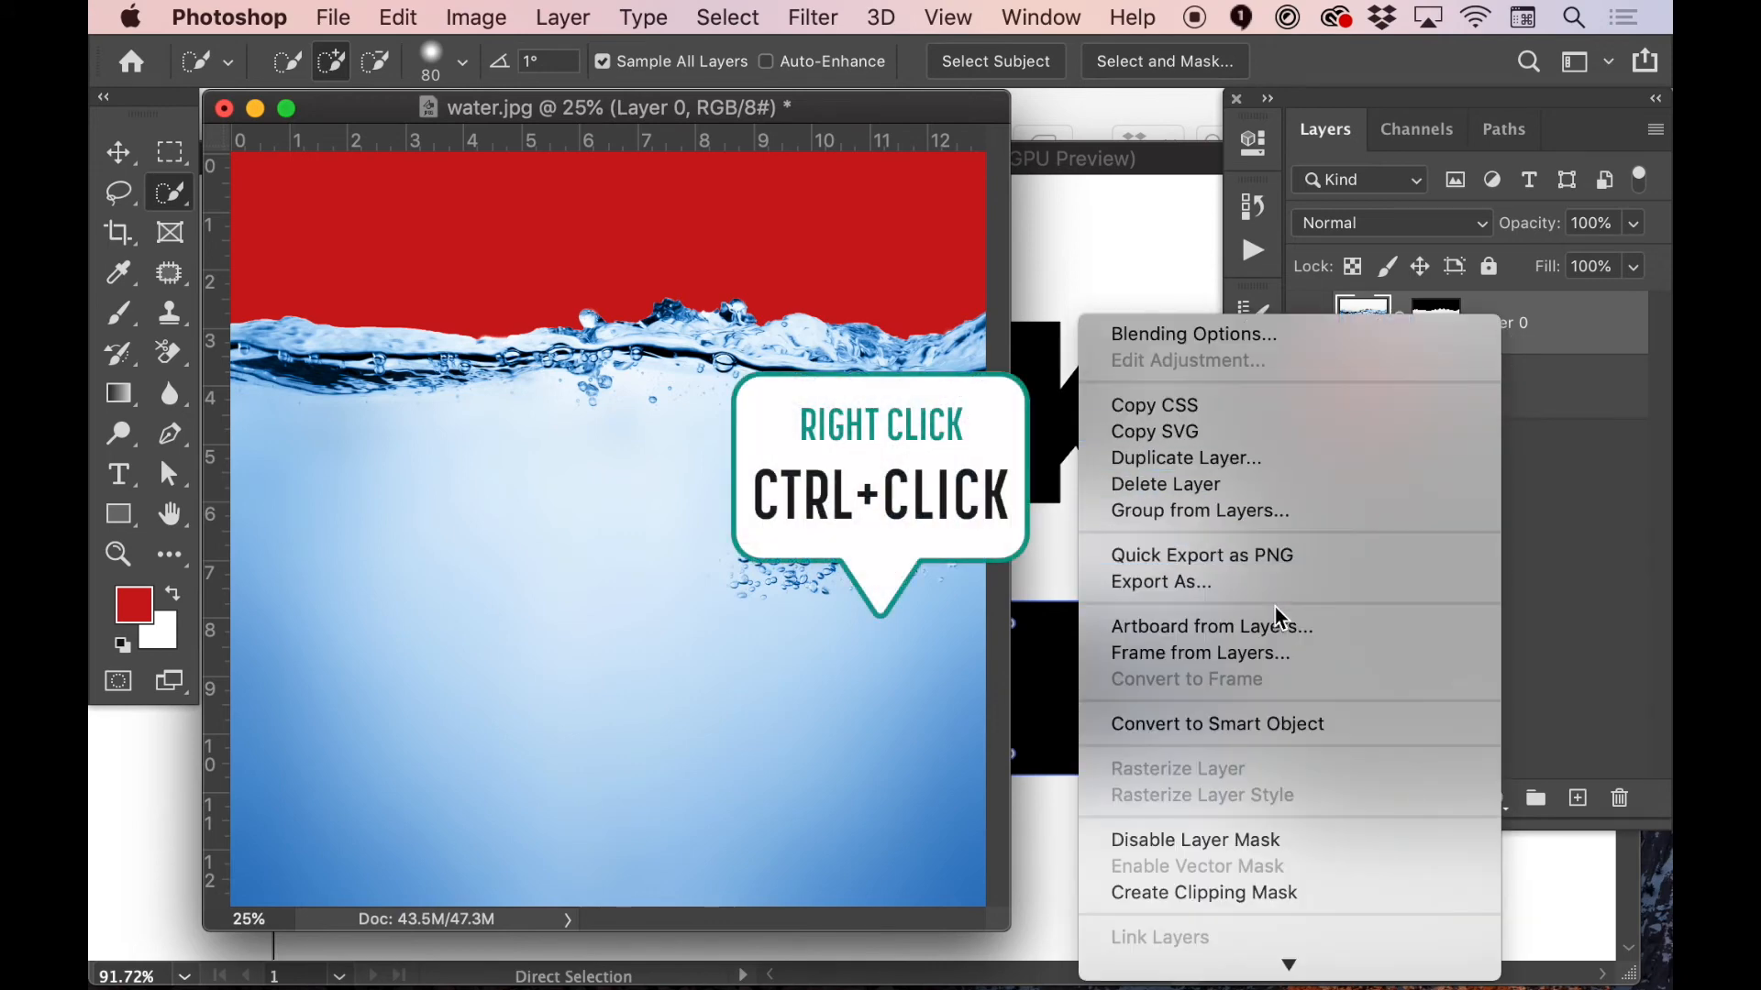
pyautogui.click(1258, 727)
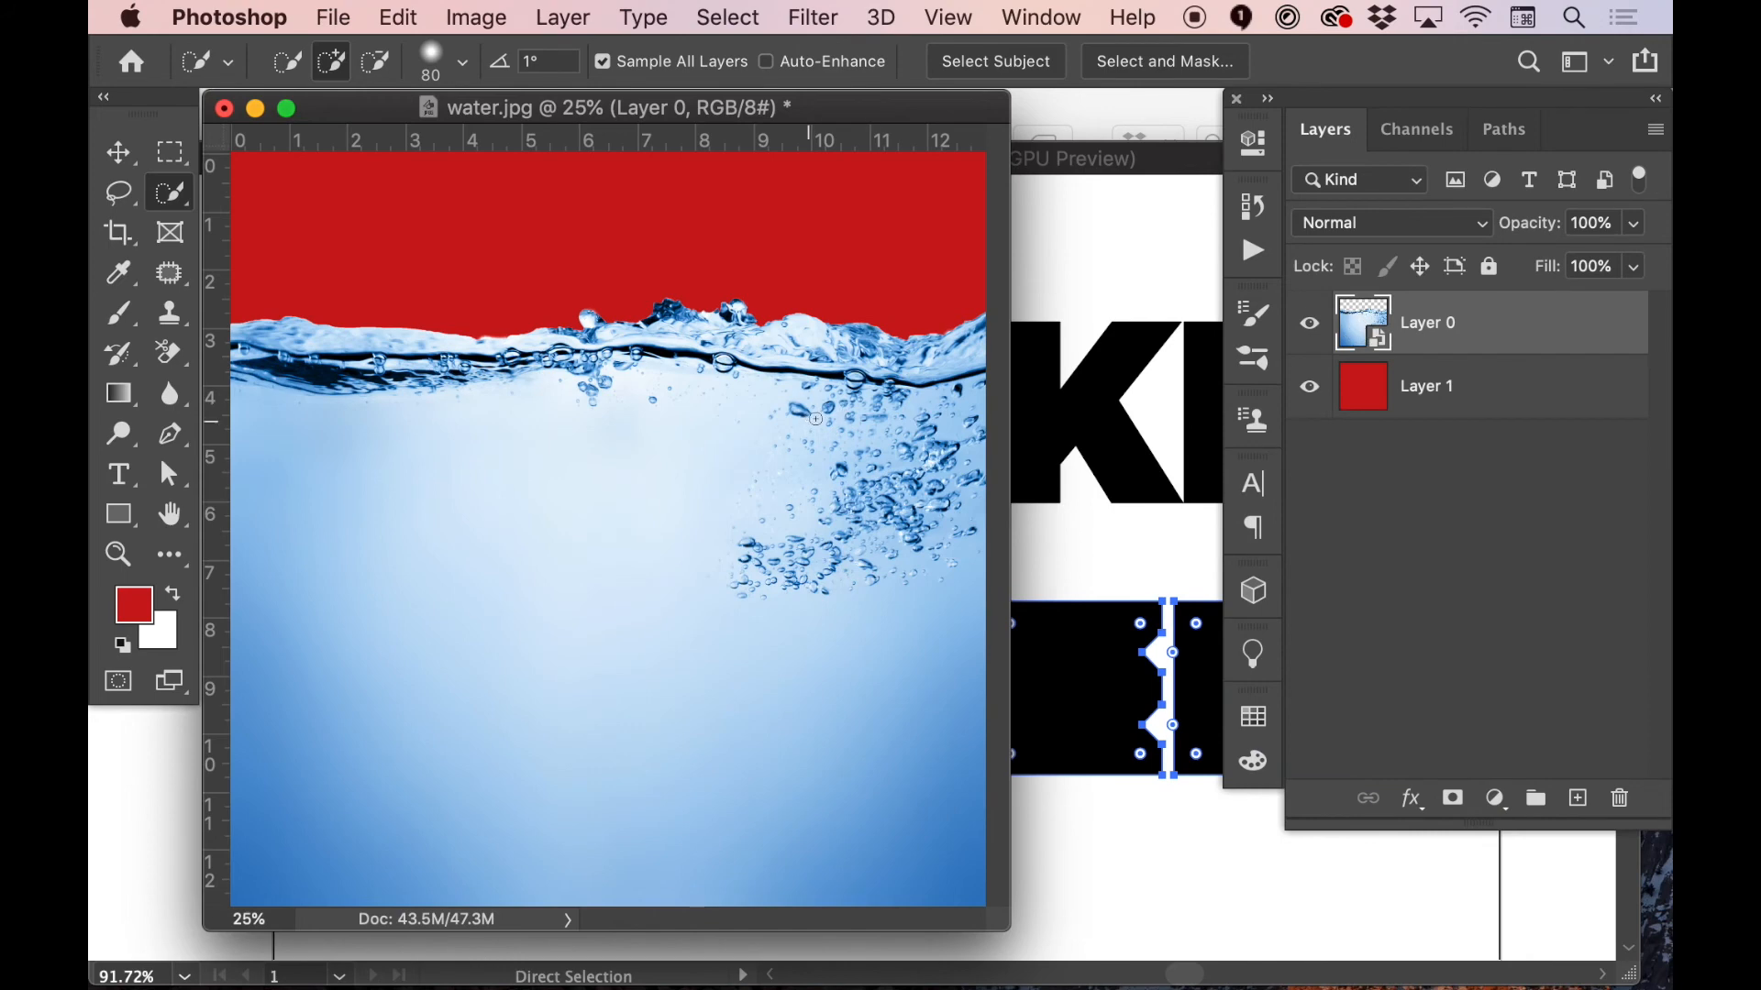
# Paste the WATER lettering as a Smart Object and enlarge it to span nearly the full image width
pyautogui.press('super+v')
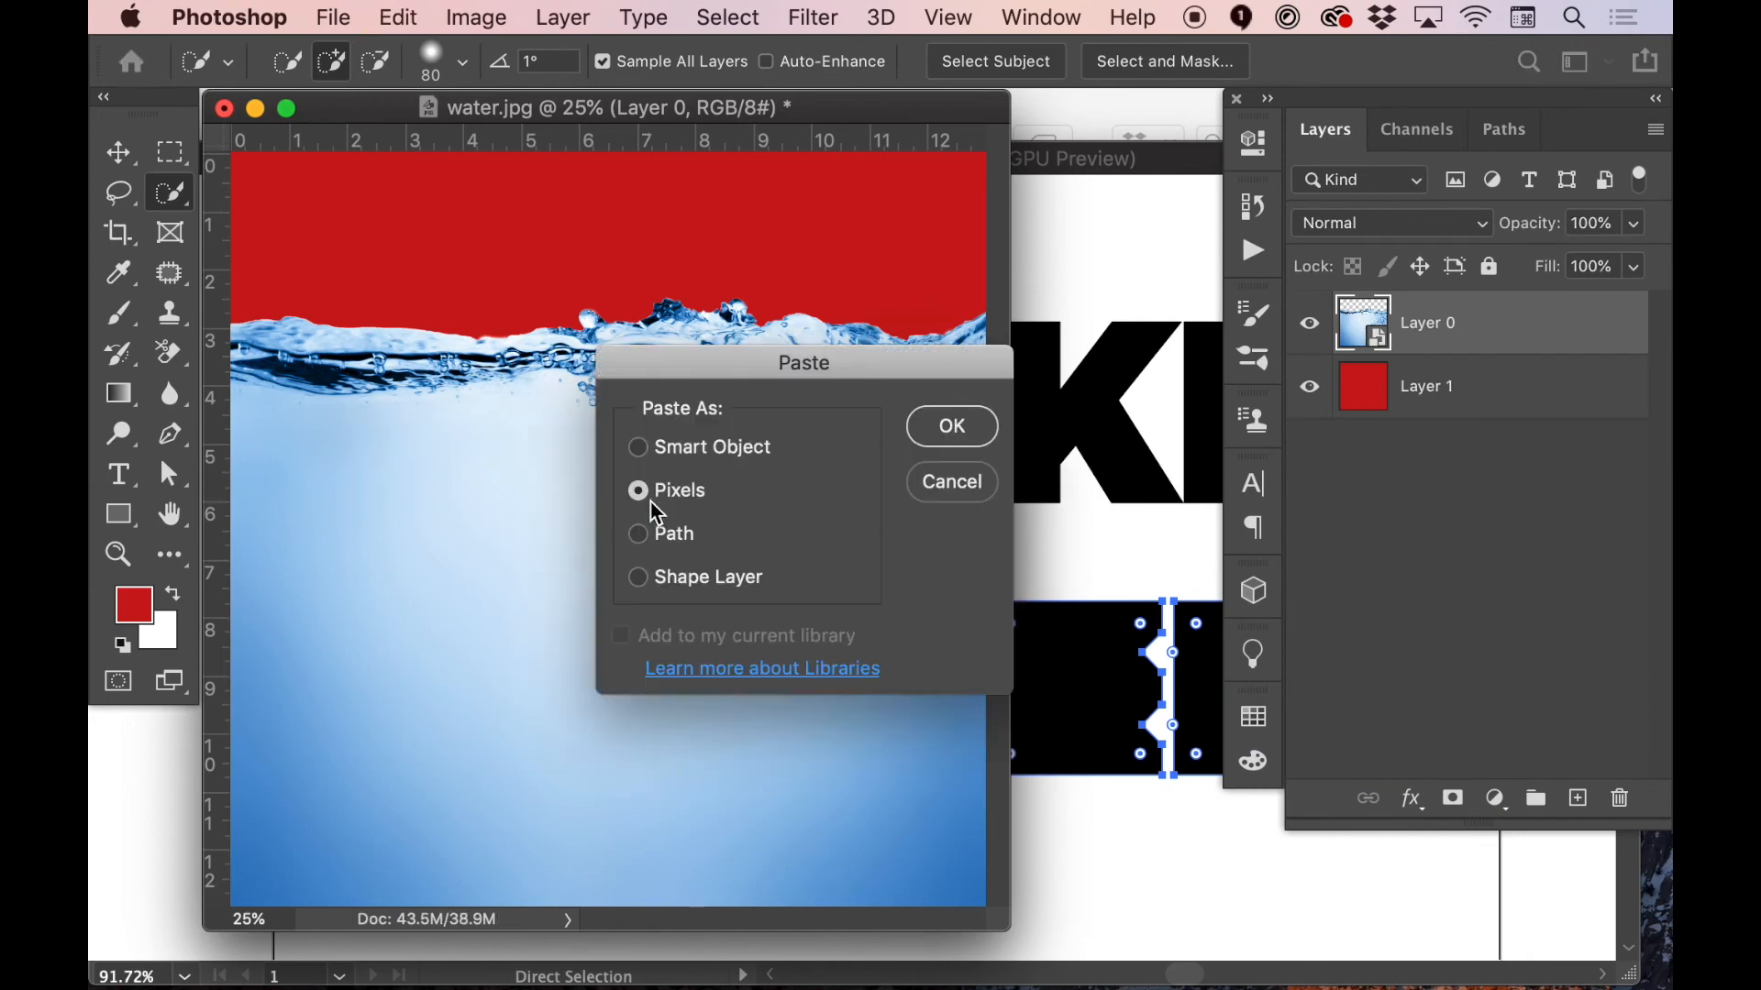
pyautogui.click(689, 456)
pyautogui.click(953, 428)
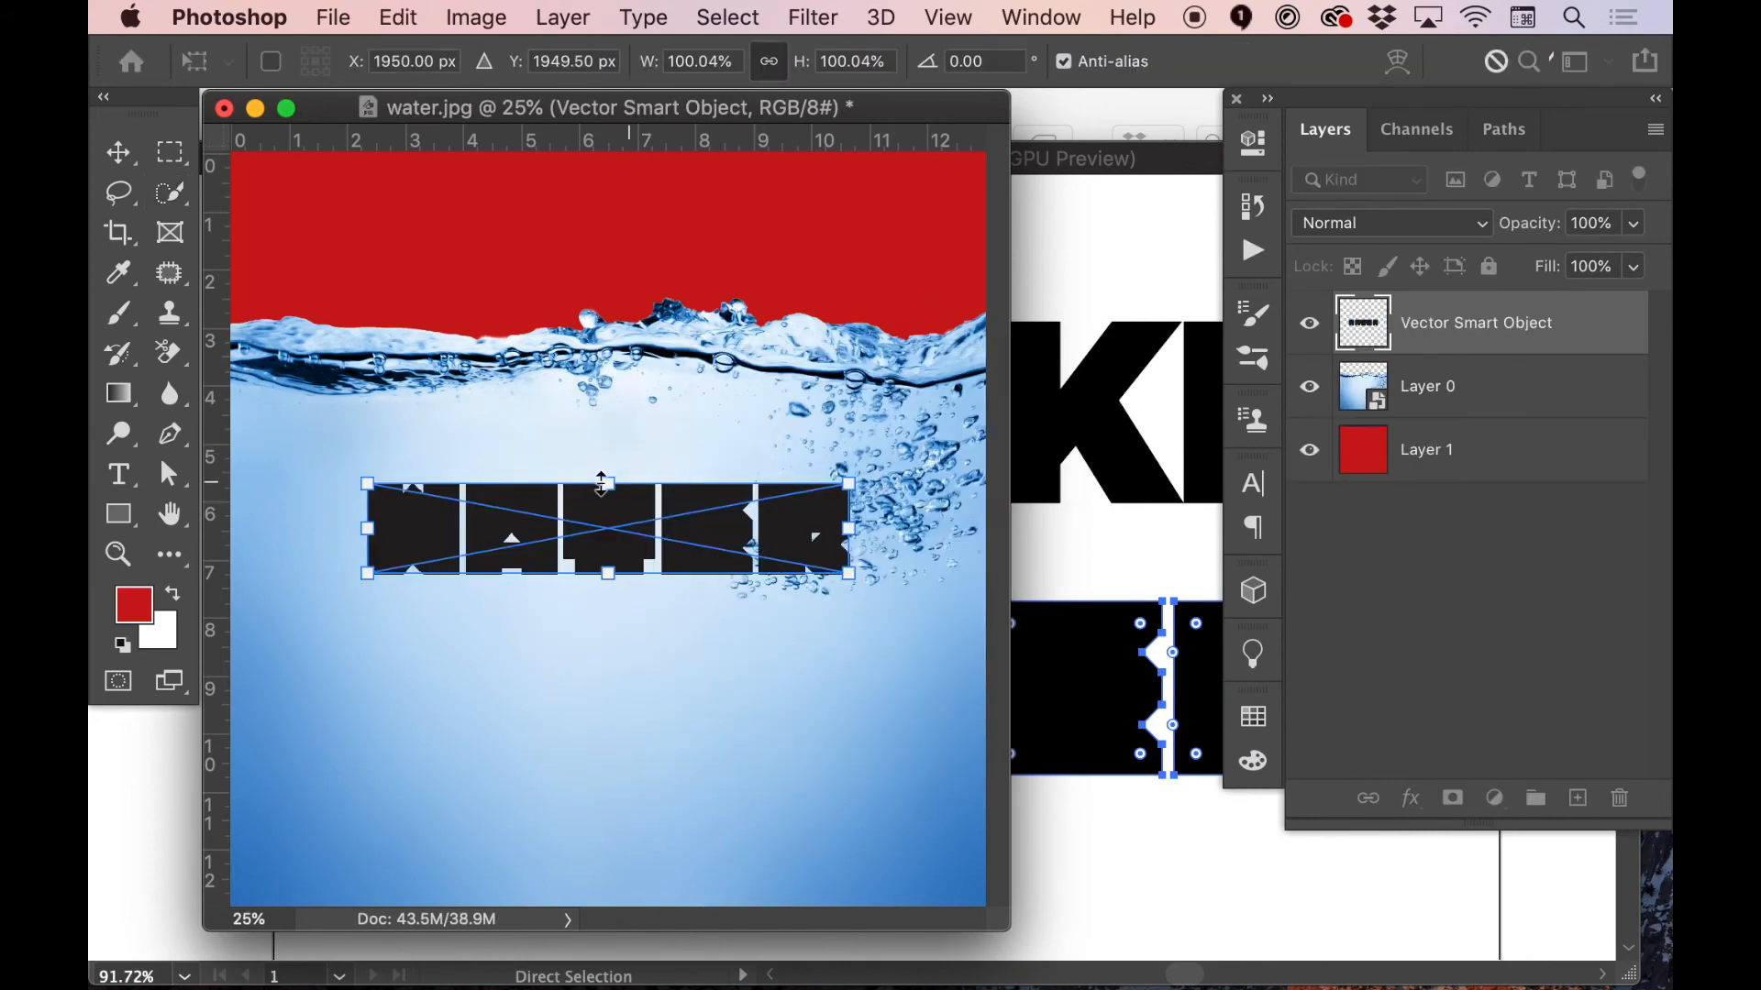
pyautogui.moveTo(614, 484); pyautogui.dragTo(614, 442)
pyautogui.press('Return')
pyautogui.press('w')
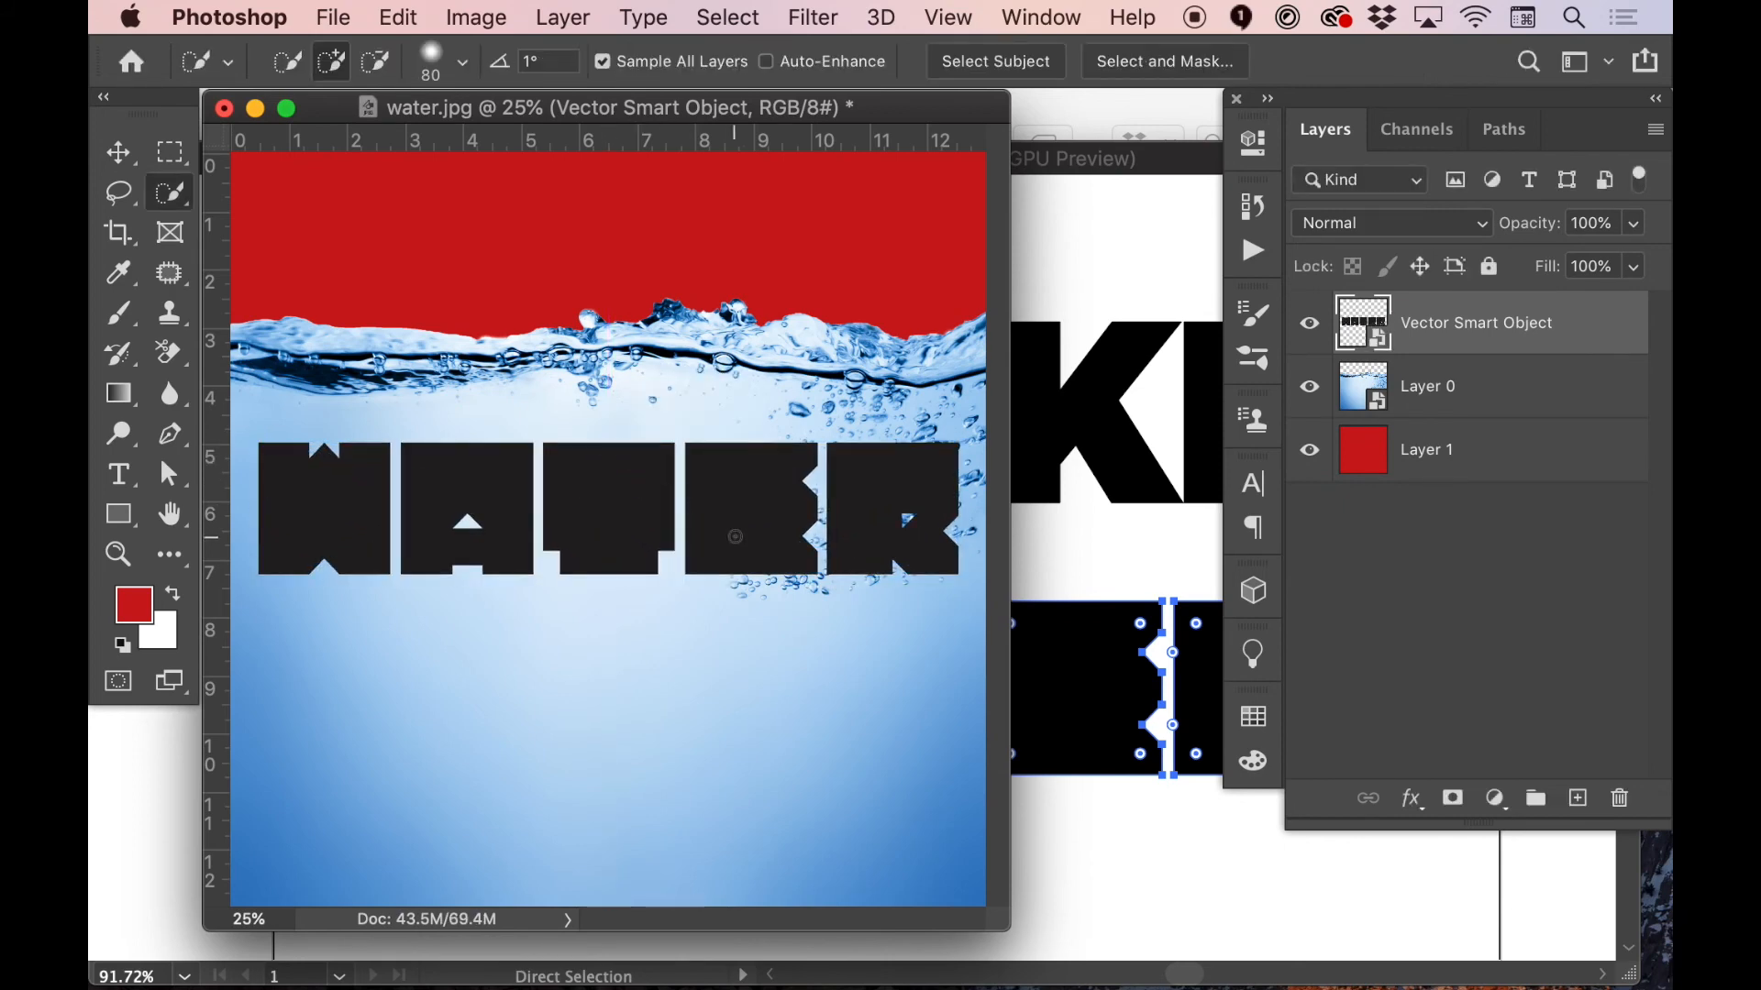
# Move the WATER lettering up over the waterline and set its opacity to 70%
pyautogui.press('v')
pyautogui.moveTo(743, 550); pyautogui.dragTo(746, 401)
pyautogui.moveTo(1540, 222); pyautogui.dragTo(1509, 228)
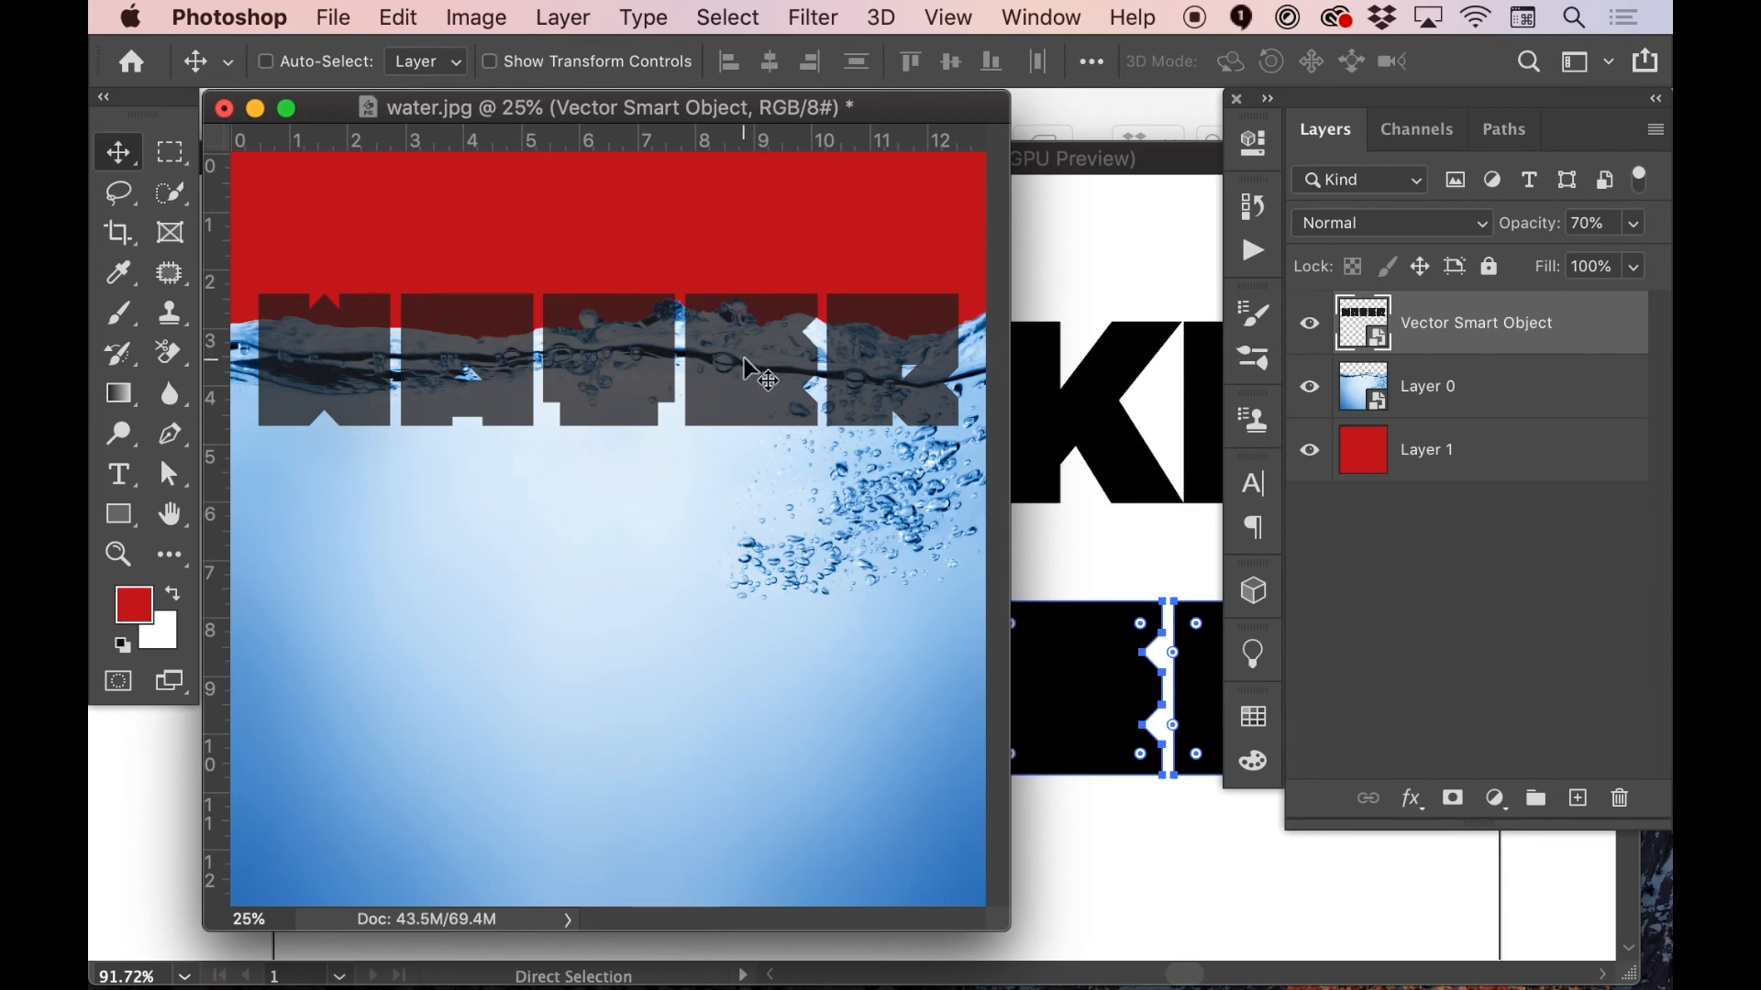
pyautogui.moveTo(744, 364); pyautogui.dragTo(747, 381)
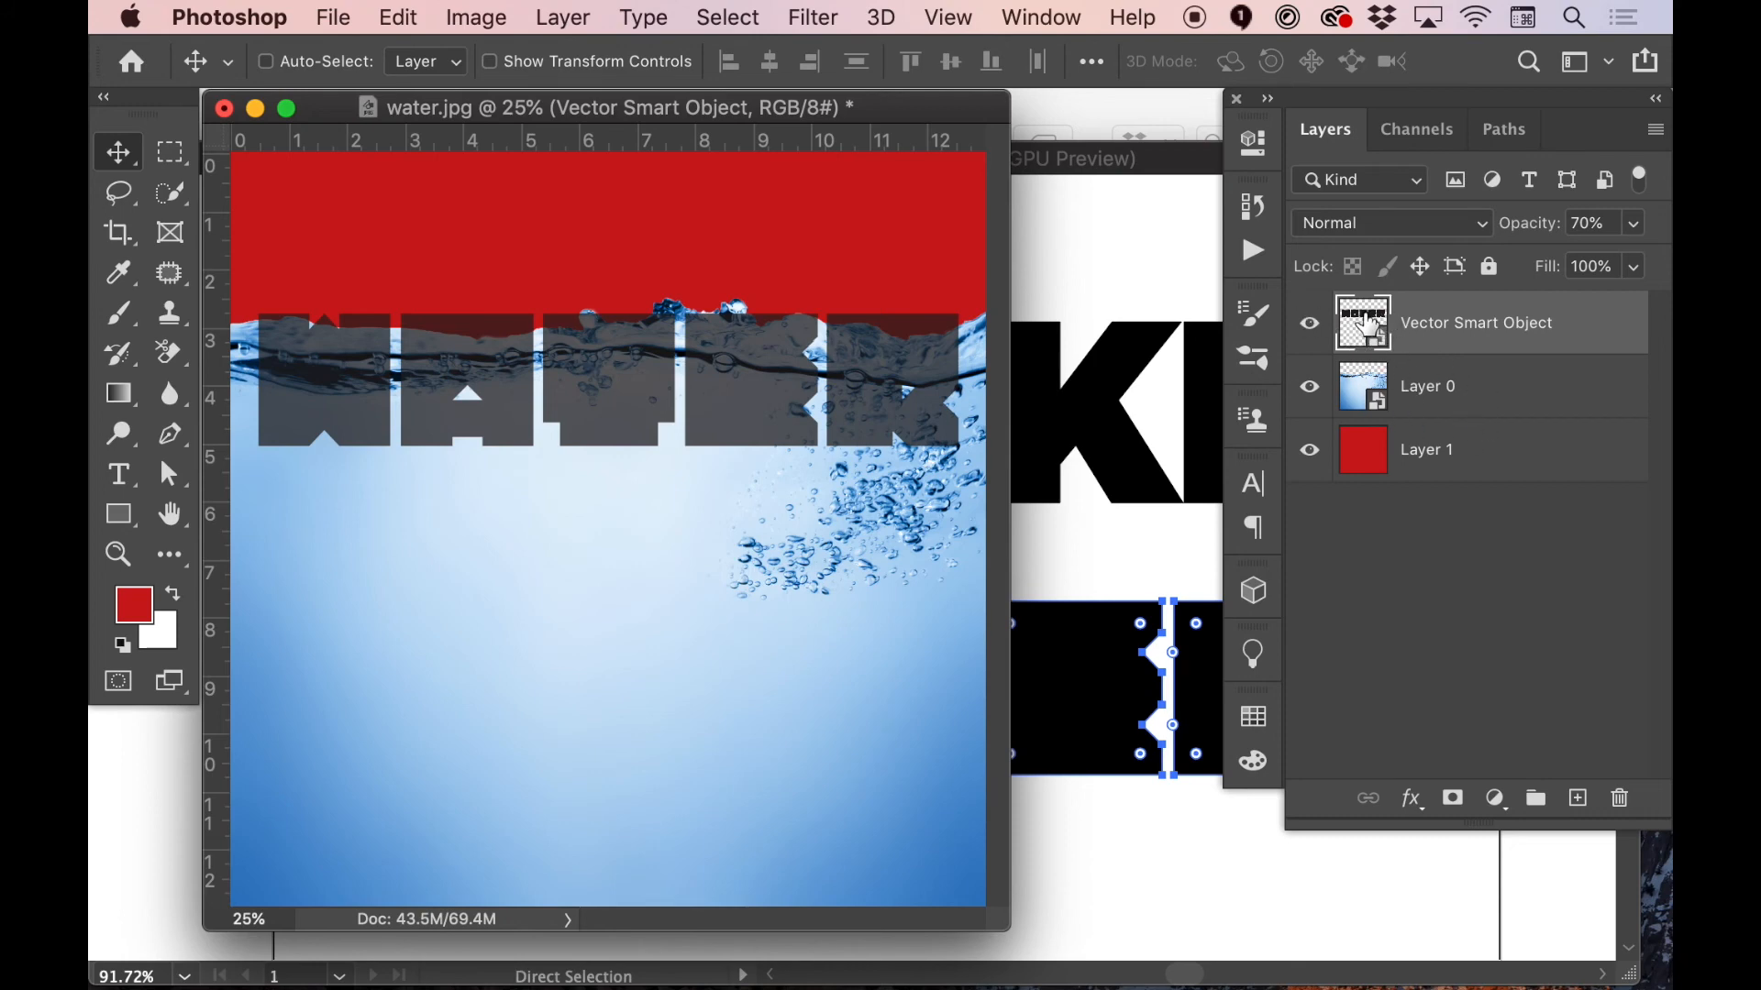
# Create a new layer group and give it a layer mask in the shape of the WATER lettering
pyautogui.click(1536, 799)
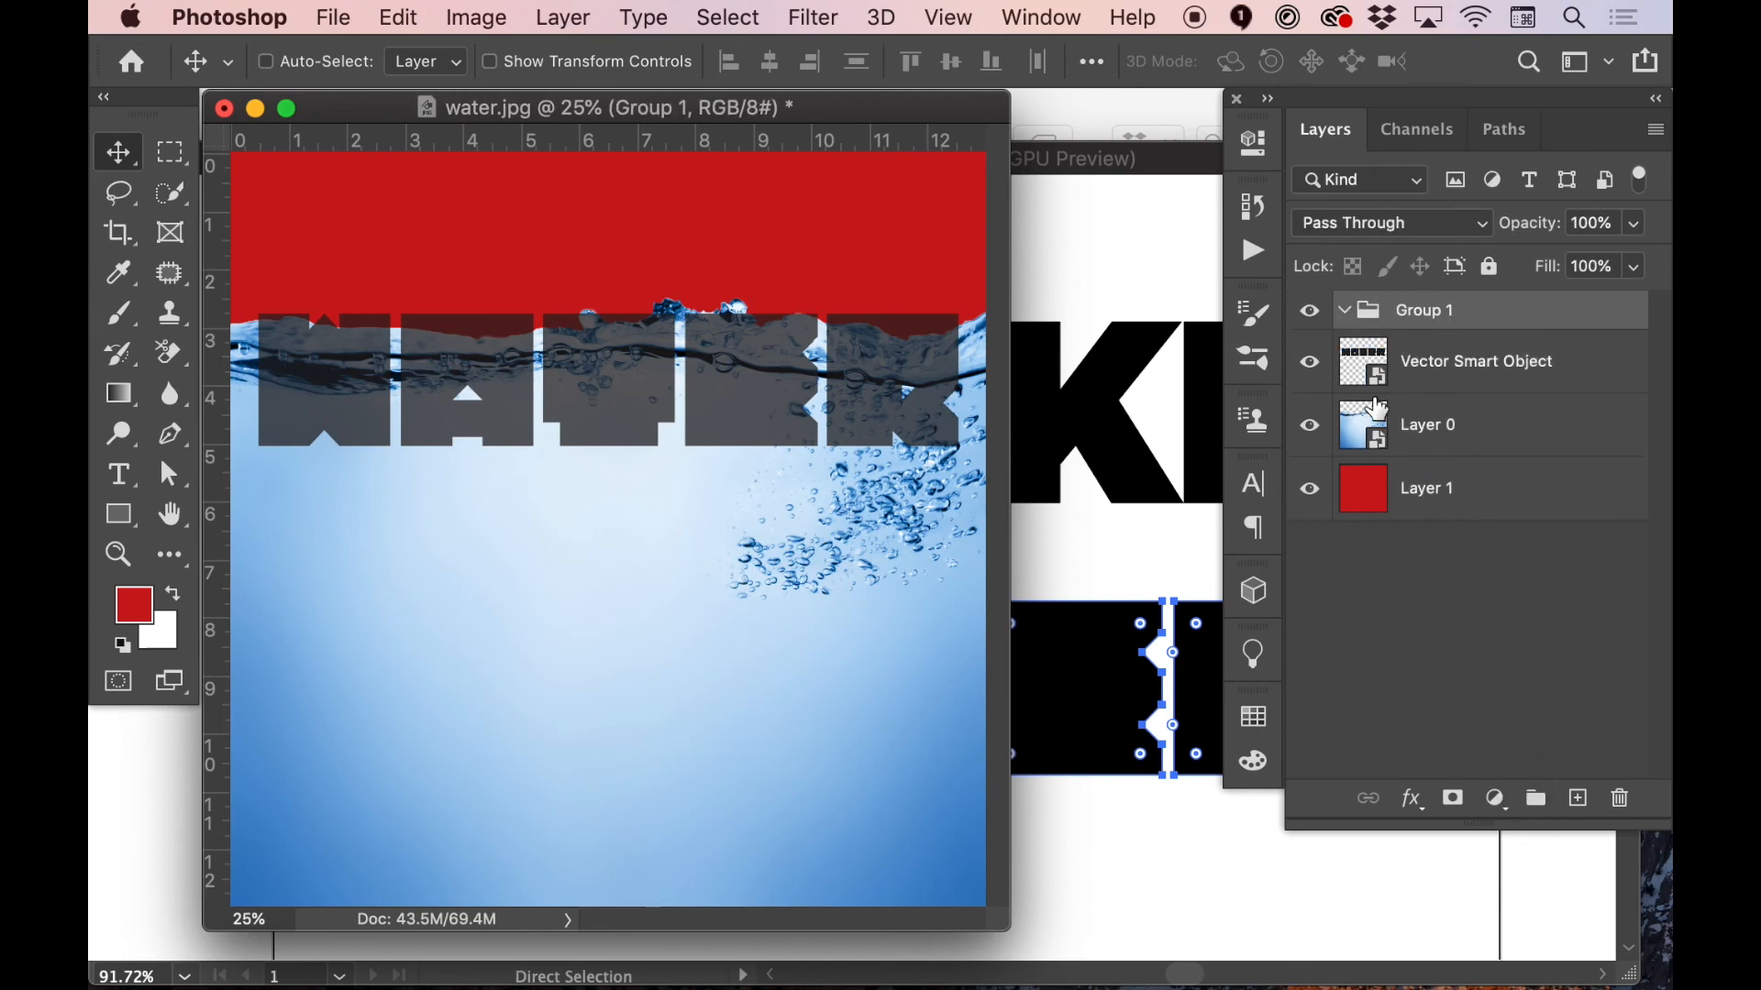
pyautogui.keyDown('super'); pyautogui.click(1369, 365); pyautogui.keyUp('super')
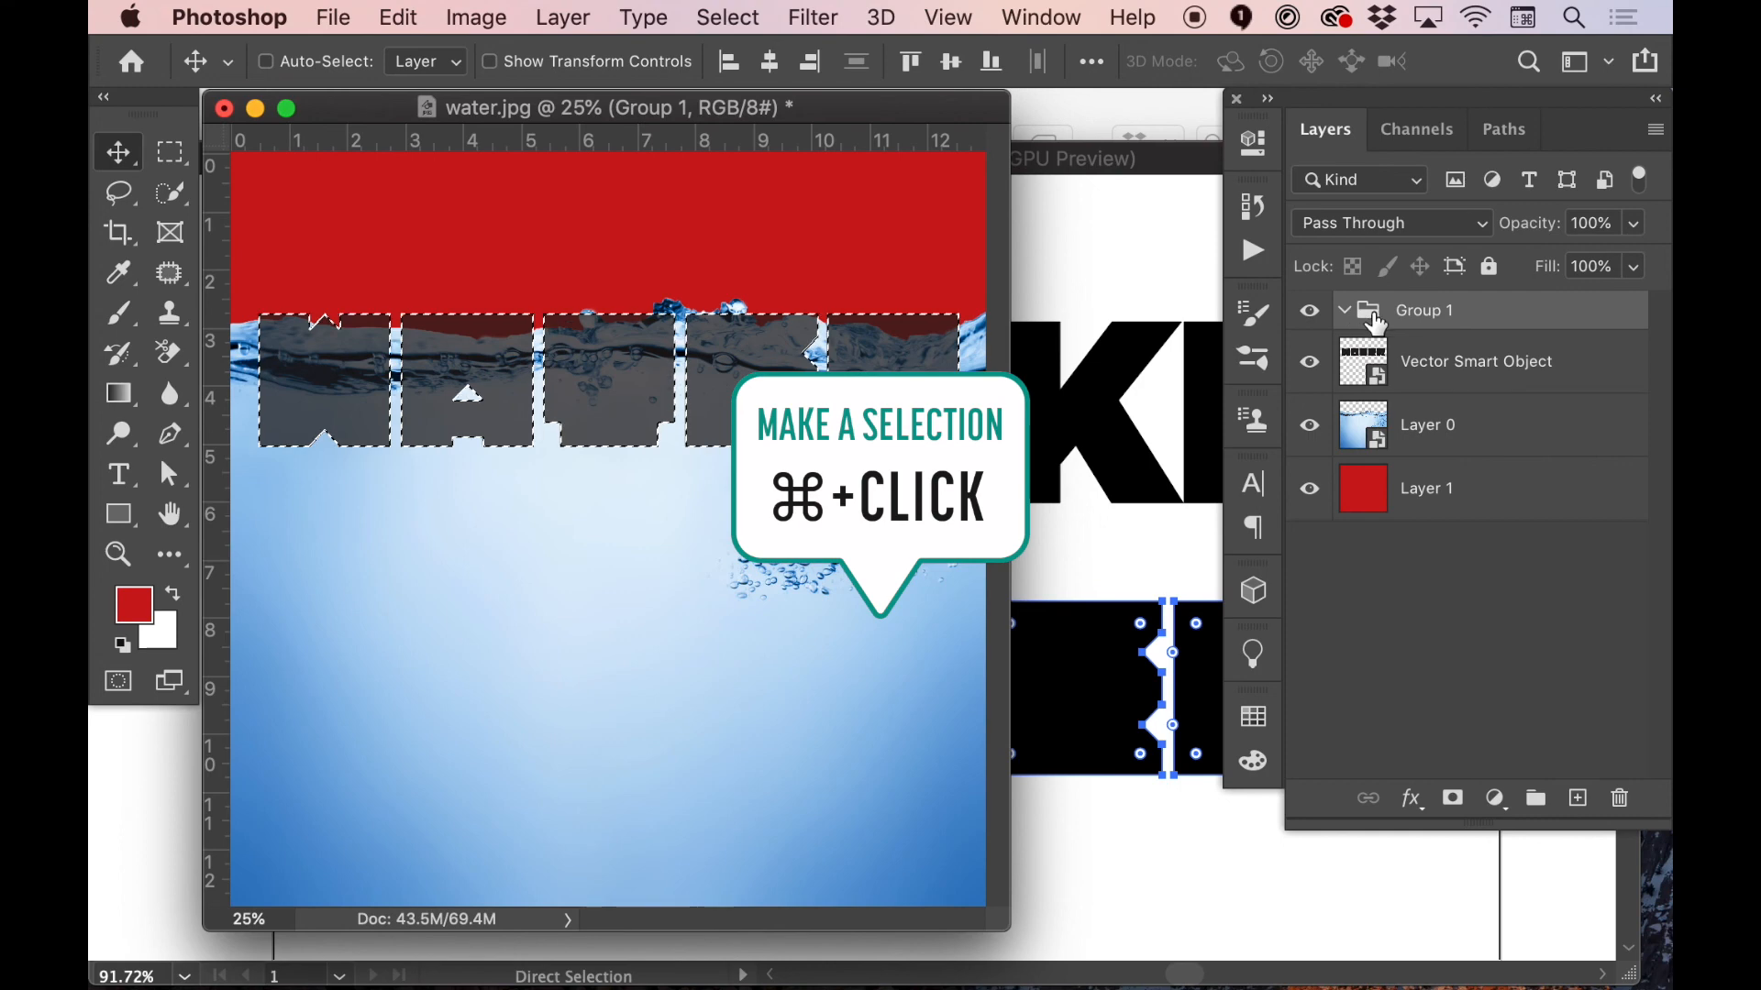
pyautogui.click(1454, 802)
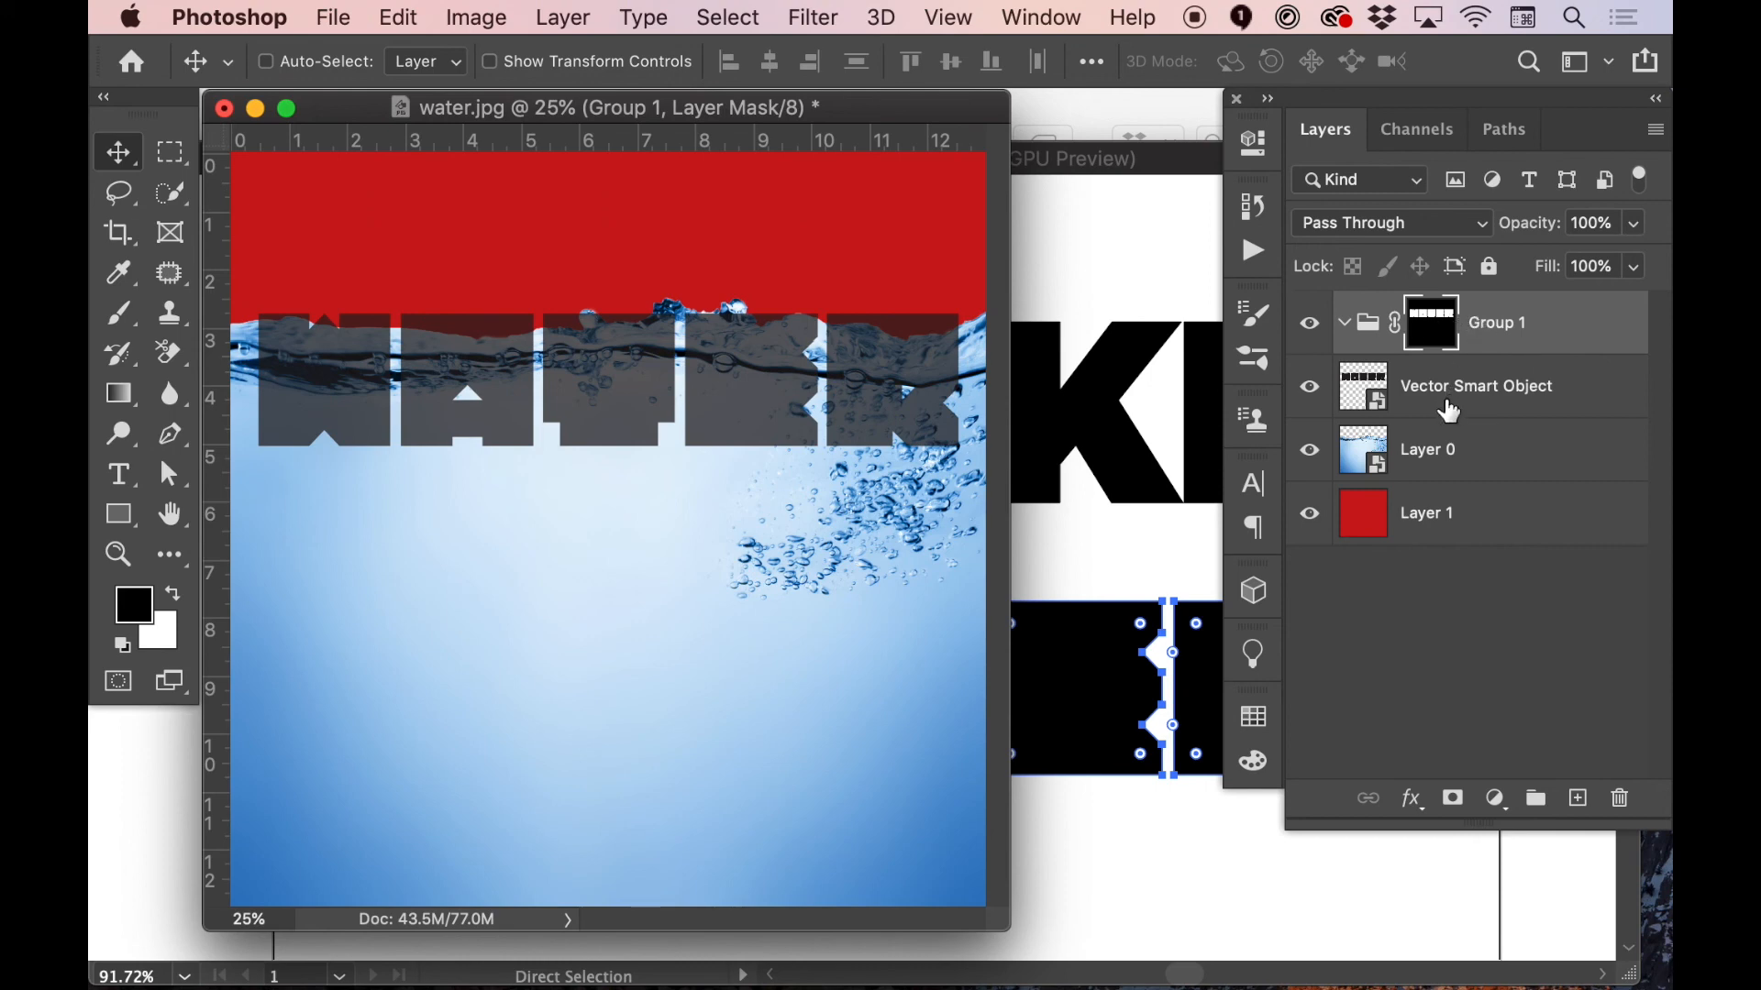
# Hide the Vector Smart Object layer and move the water Layer 0 into Group 1
pyautogui.click(1311, 390)
pyautogui.click(1456, 448)
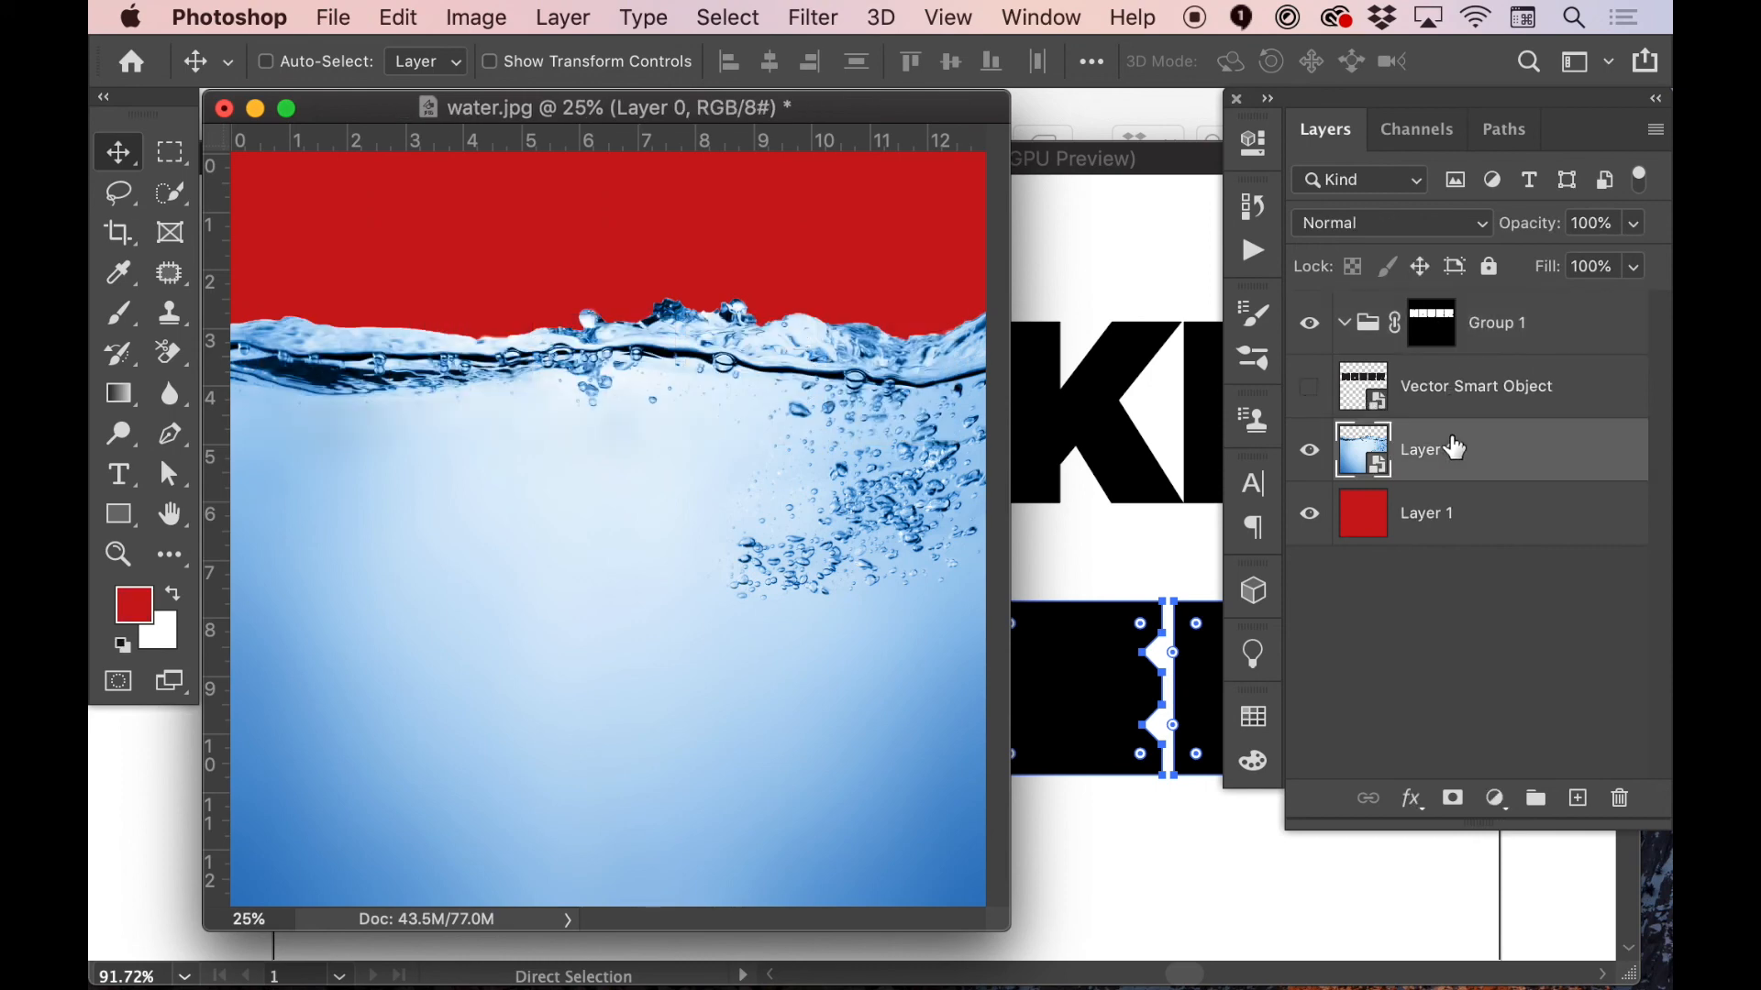
pyautogui.press('super+bracketright')
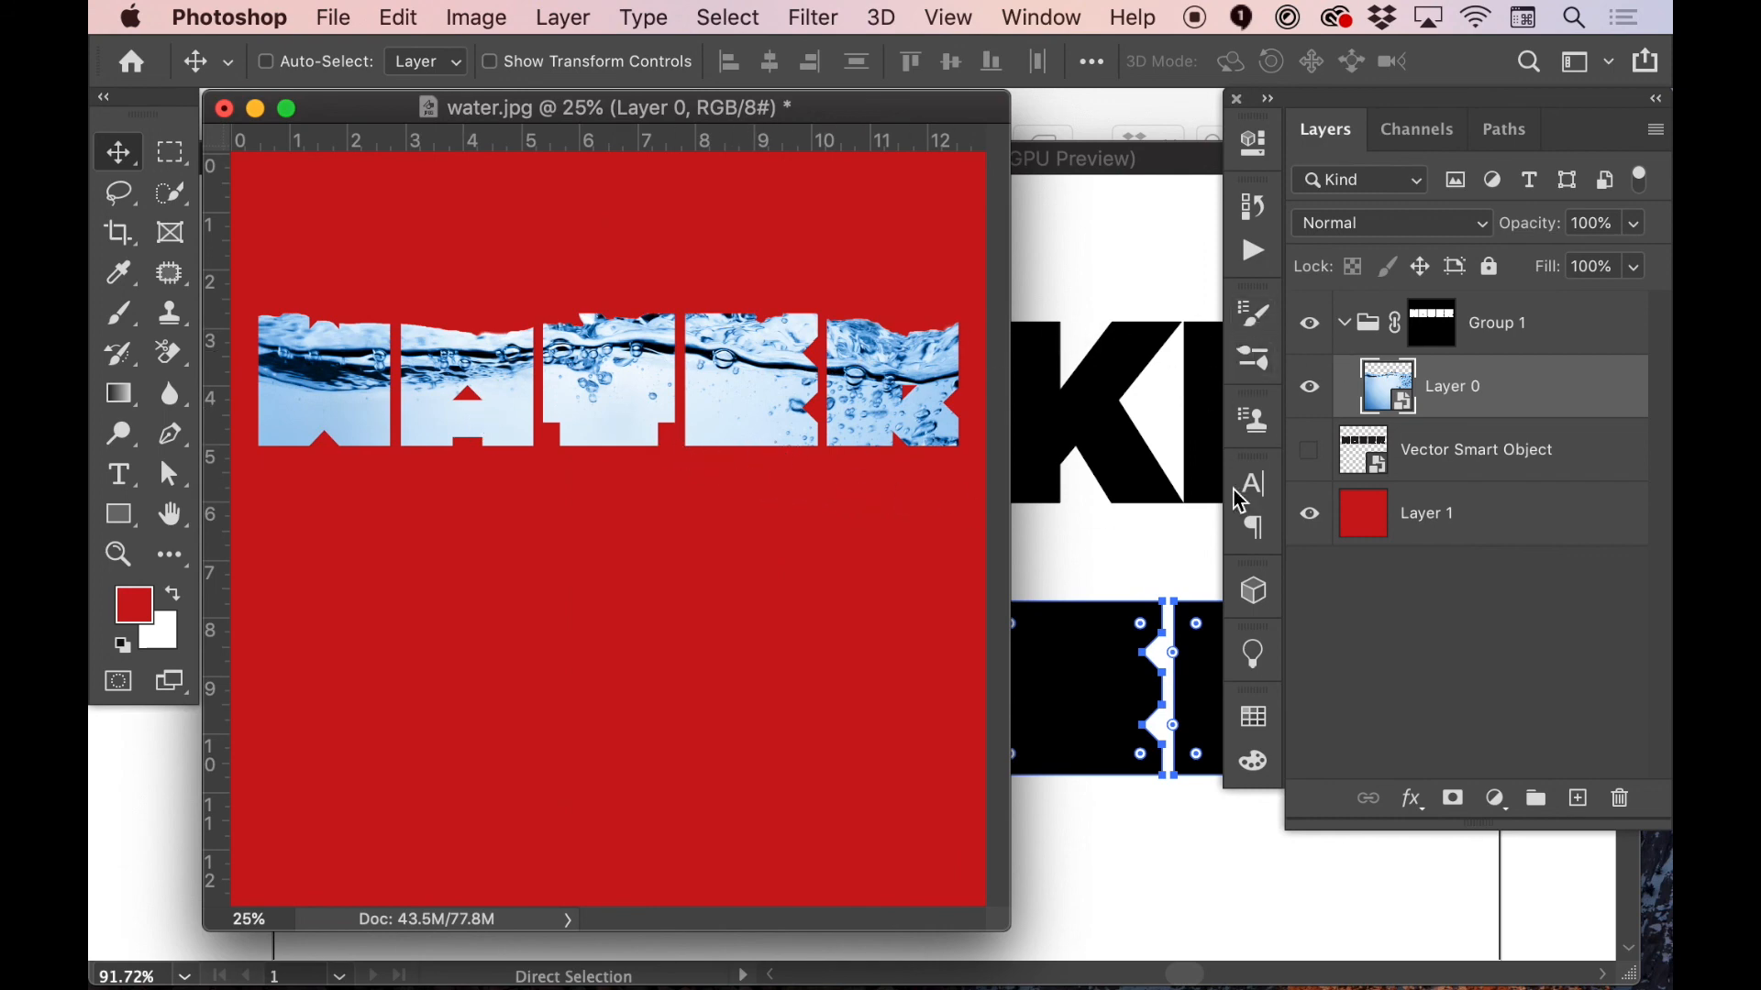
# Target Group 1's layer mask and move the masked water lettering down toward the middle of the canvas
pyautogui.click(1432, 329)
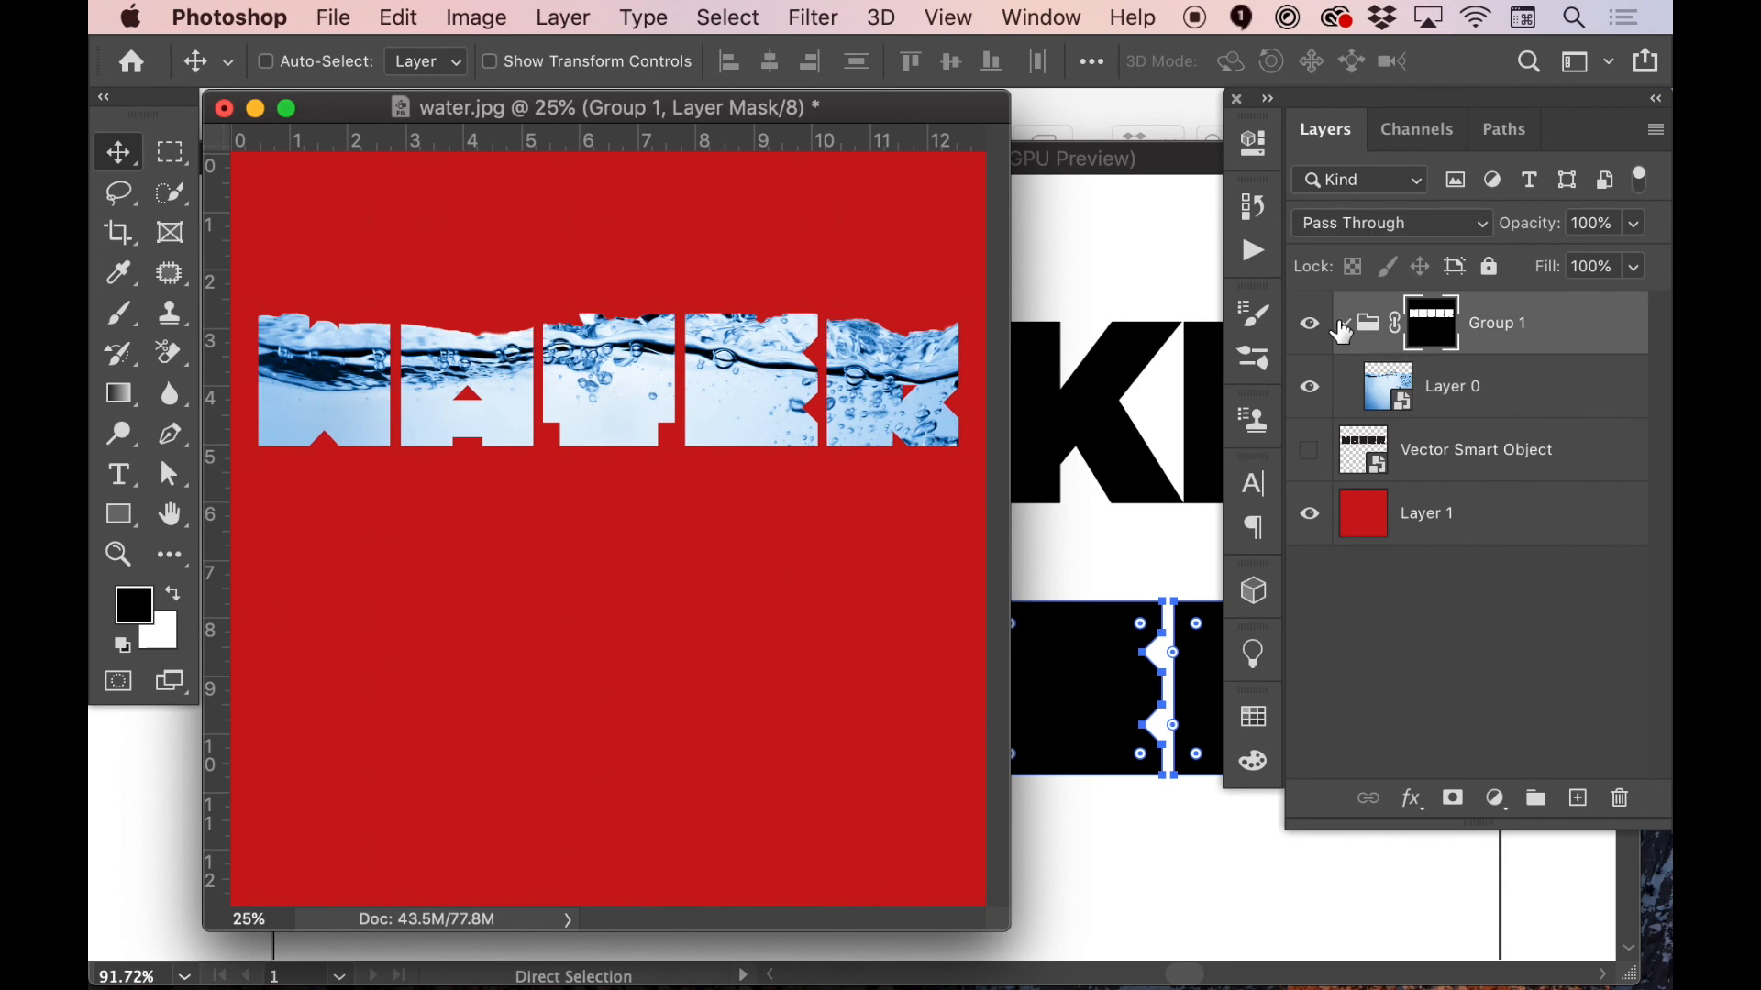
pyautogui.moveTo(629, 395); pyautogui.dragTo(622, 511)
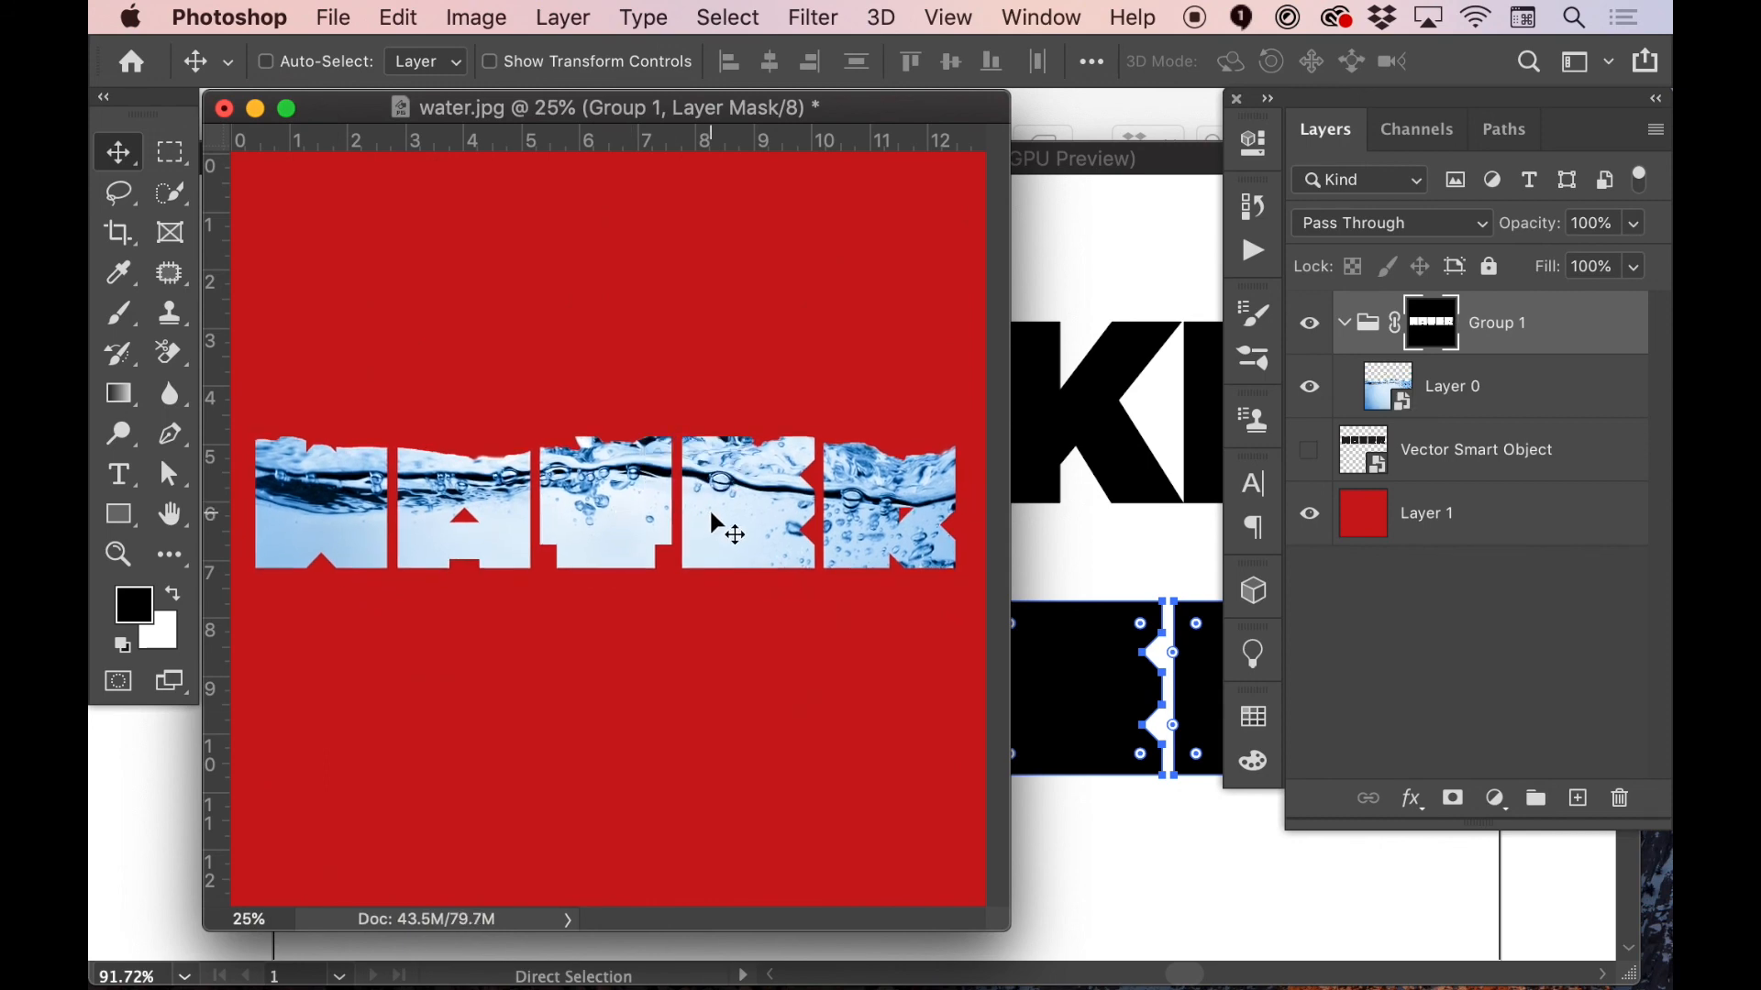